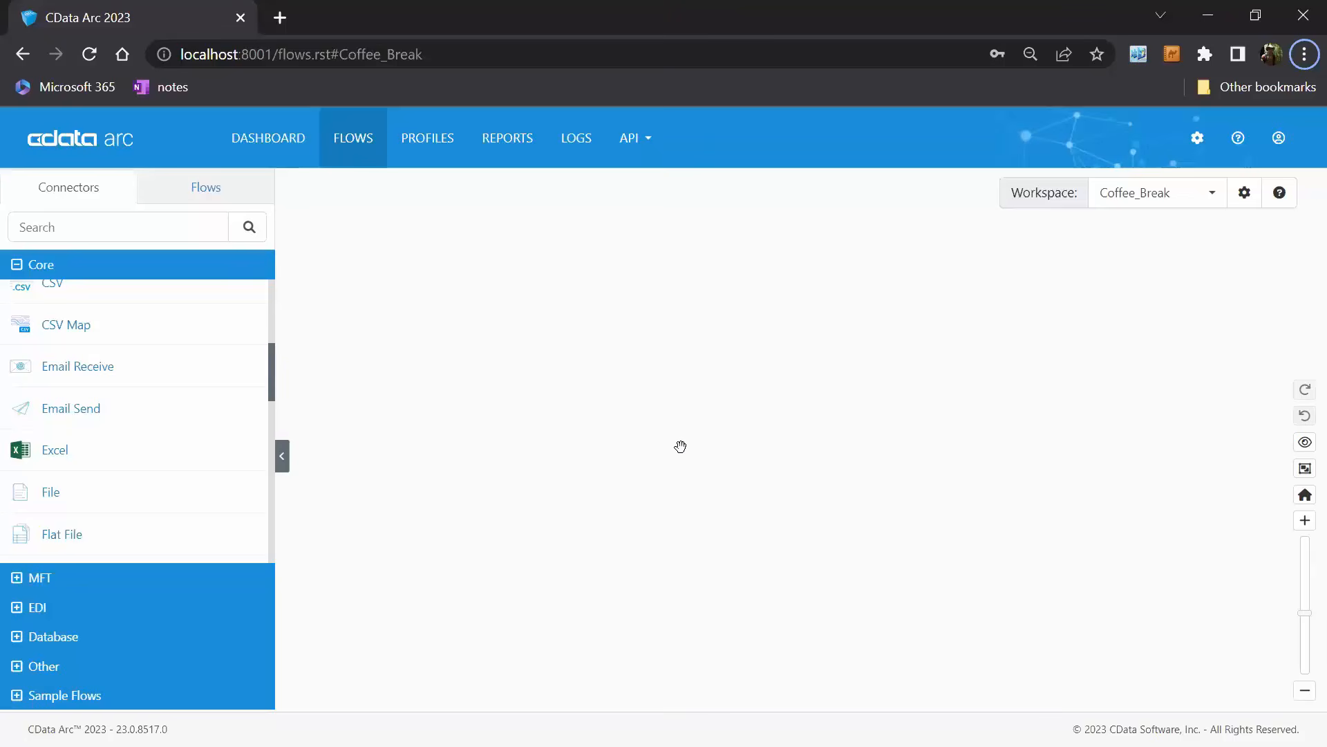
Add an X12 connector from the EDI category to the flow with the ID X12, then close its settings.
{"action": "left_click", "coordinate": [196, 607]}
{"action": "scroll", "coordinate": [235, 468], "scroll_direction": "down", "scroll_amount": 2}
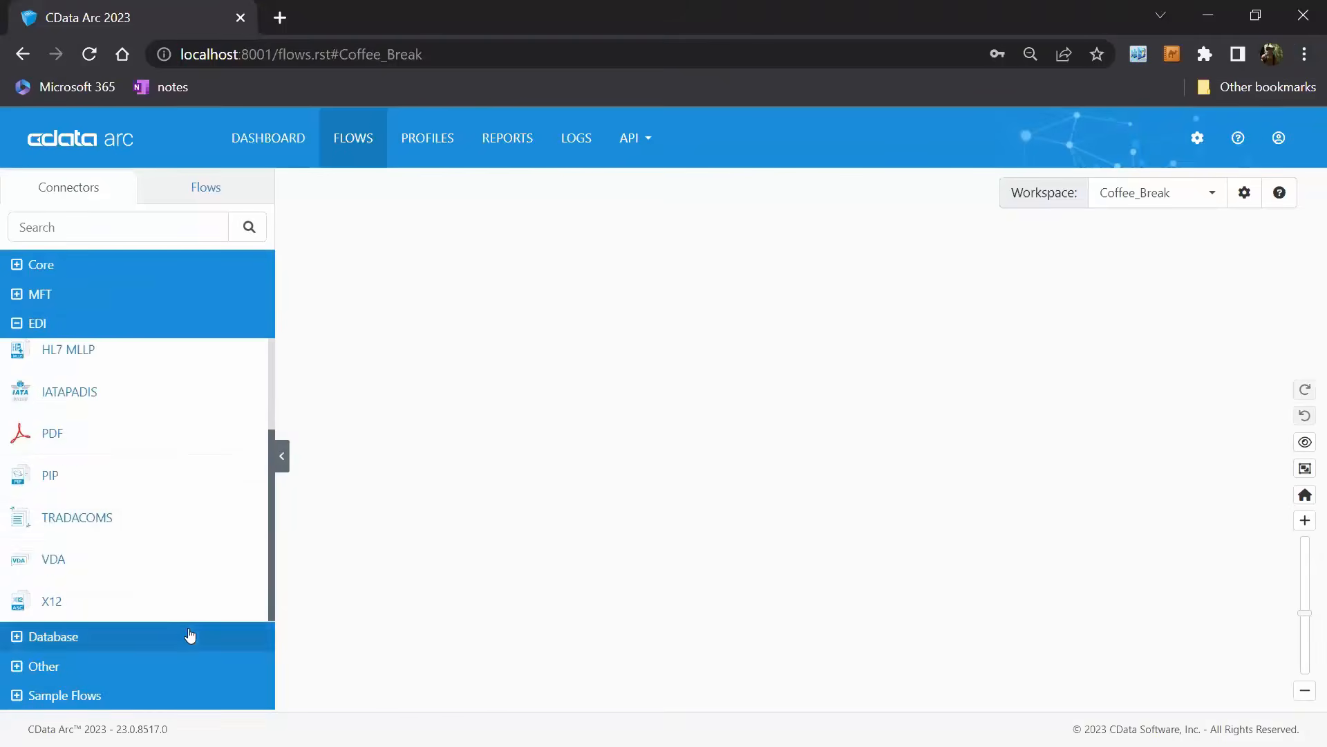
{"action": "left_click_drag", "start_coordinate": [172, 604], "coordinate": [657, 370]}
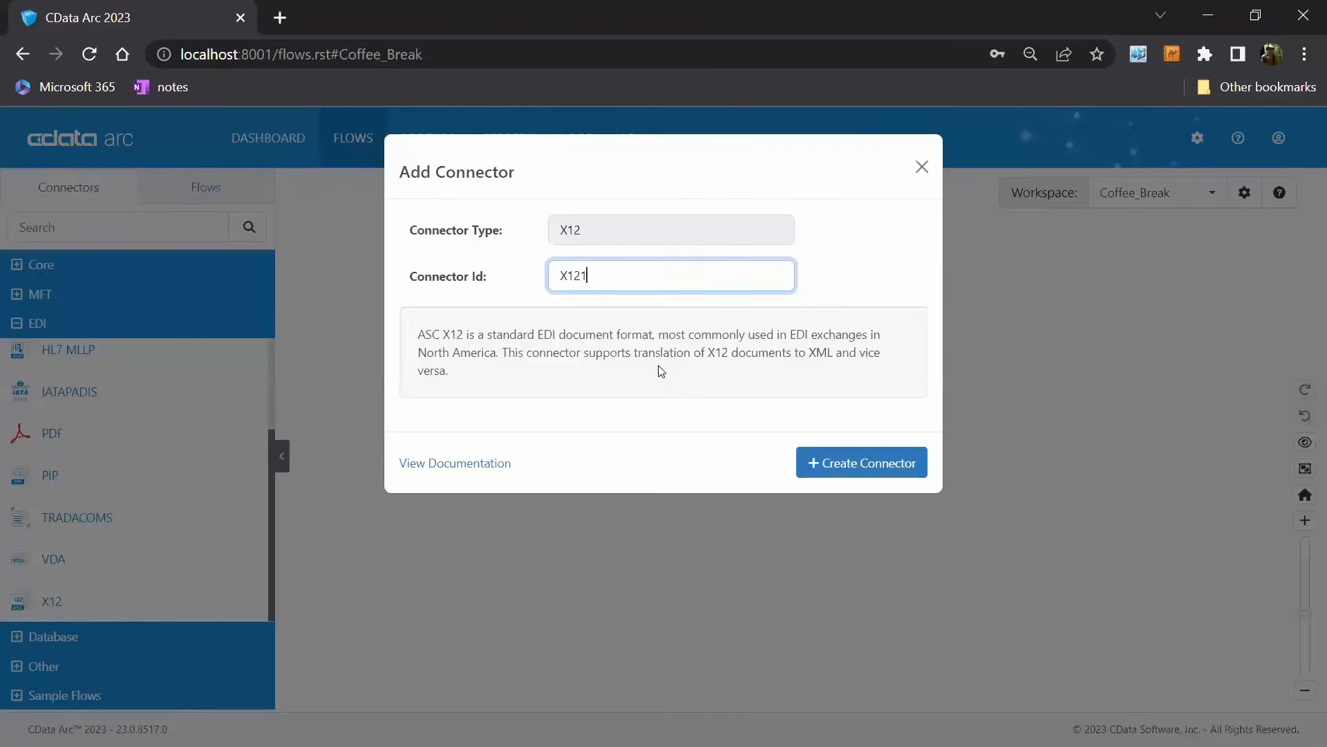
{"action": "key", "text": "BackSpace"}
{"action": "left_click", "coordinate": [865, 469]}
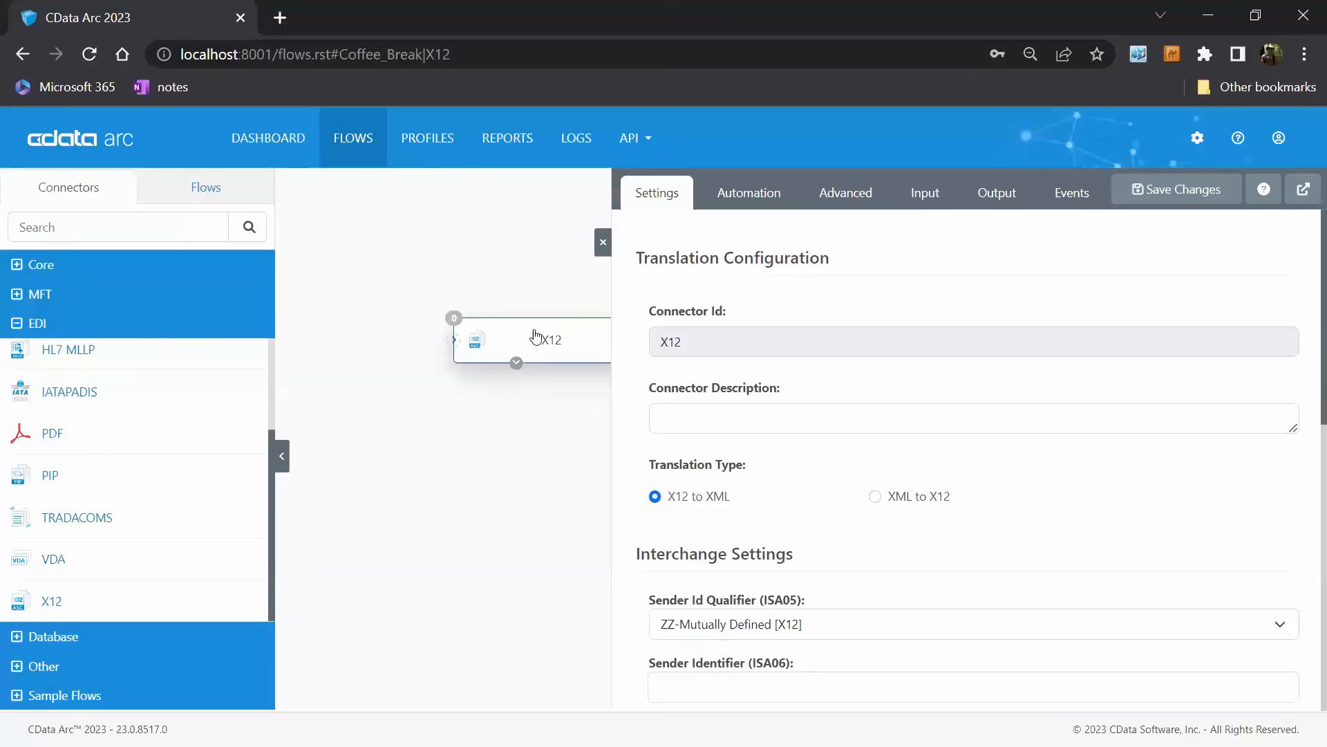
{"action": "left_click", "coordinate": [603, 242]}
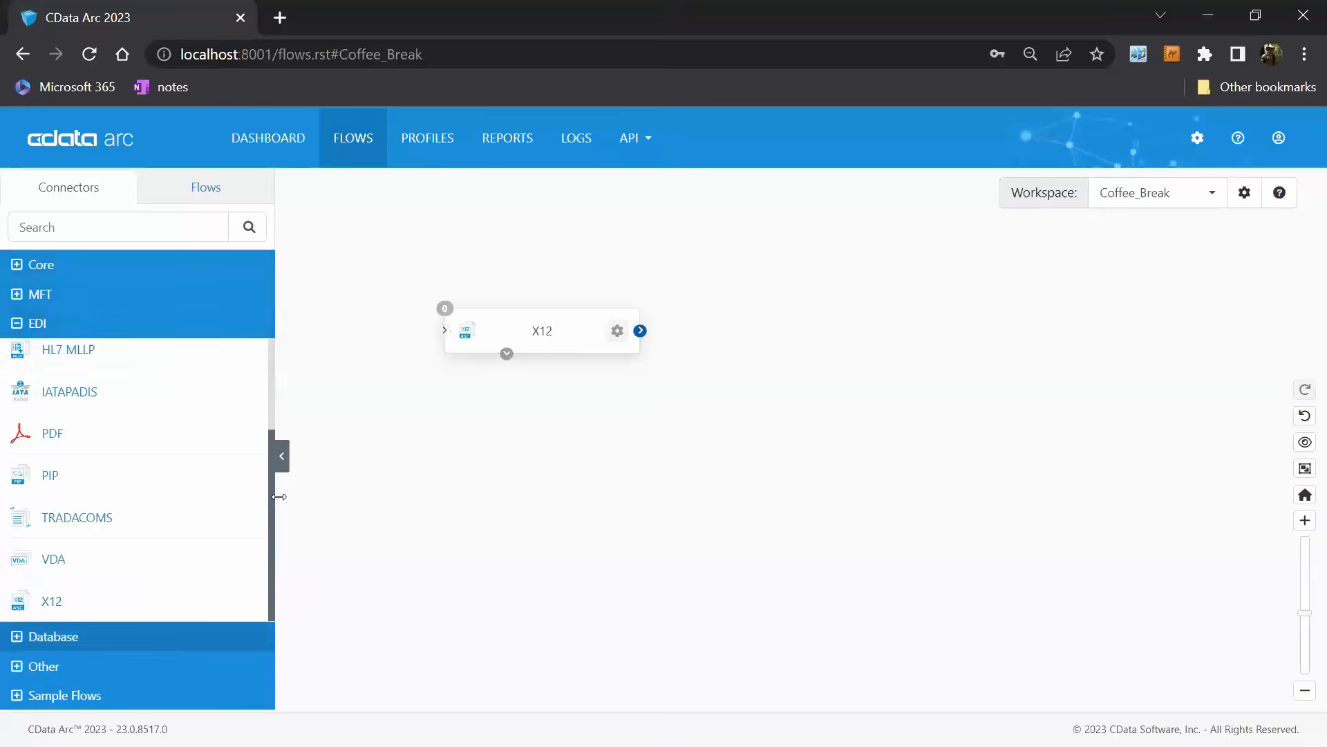
Add a SQL Server connector with the ID SQLServer below the X12 connector and briefly check its settings.
{"action": "left_click", "coordinate": [182, 637]}
{"action": "left_click_drag", "start_coordinate": [213, 598], "coordinate": [629, 387]}
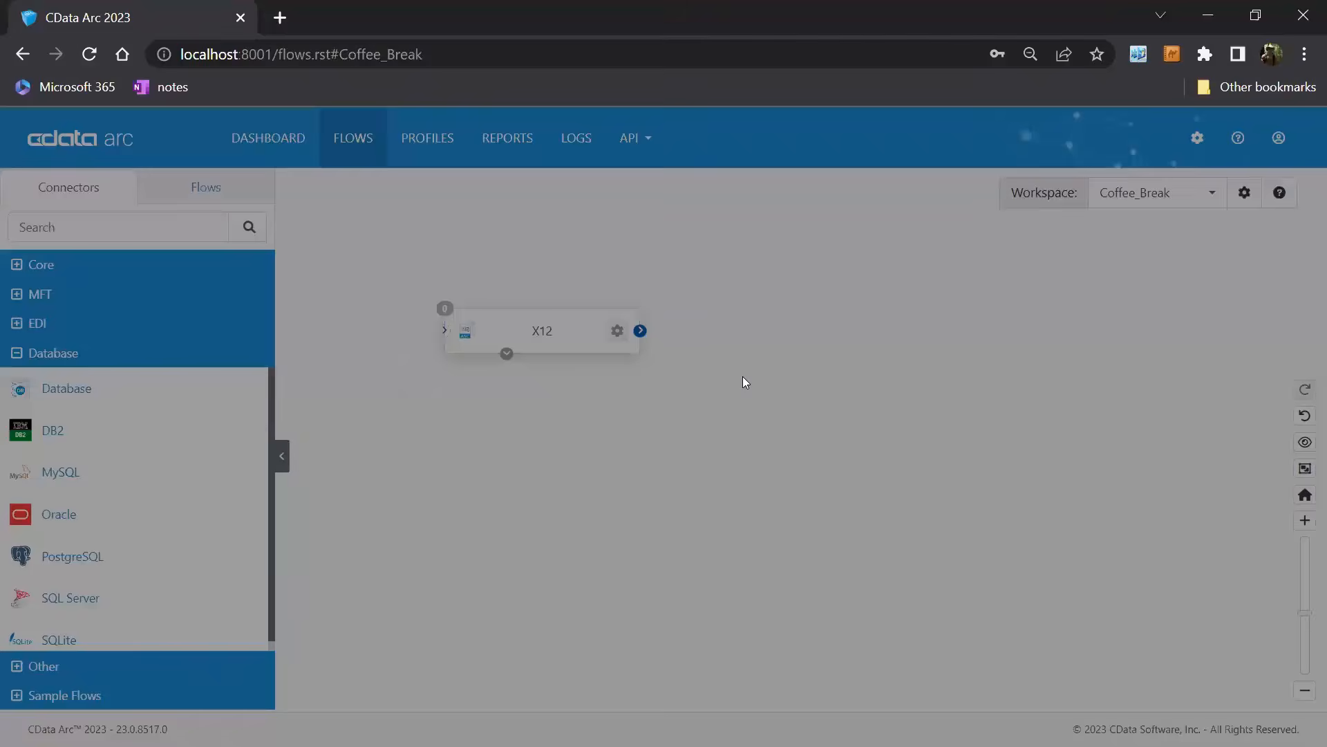
{"action": "left_click", "coordinate": [895, 445]}
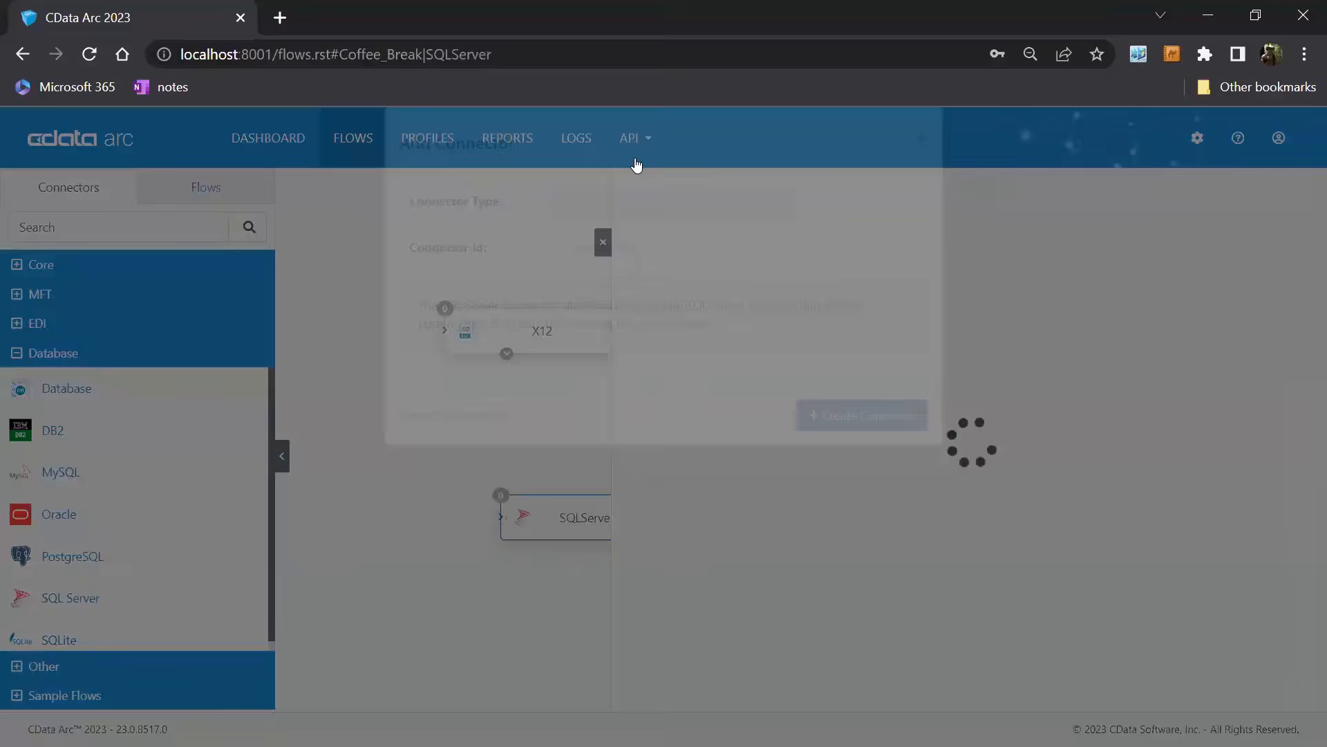
{"action": "left_click", "coordinate": [603, 242]}
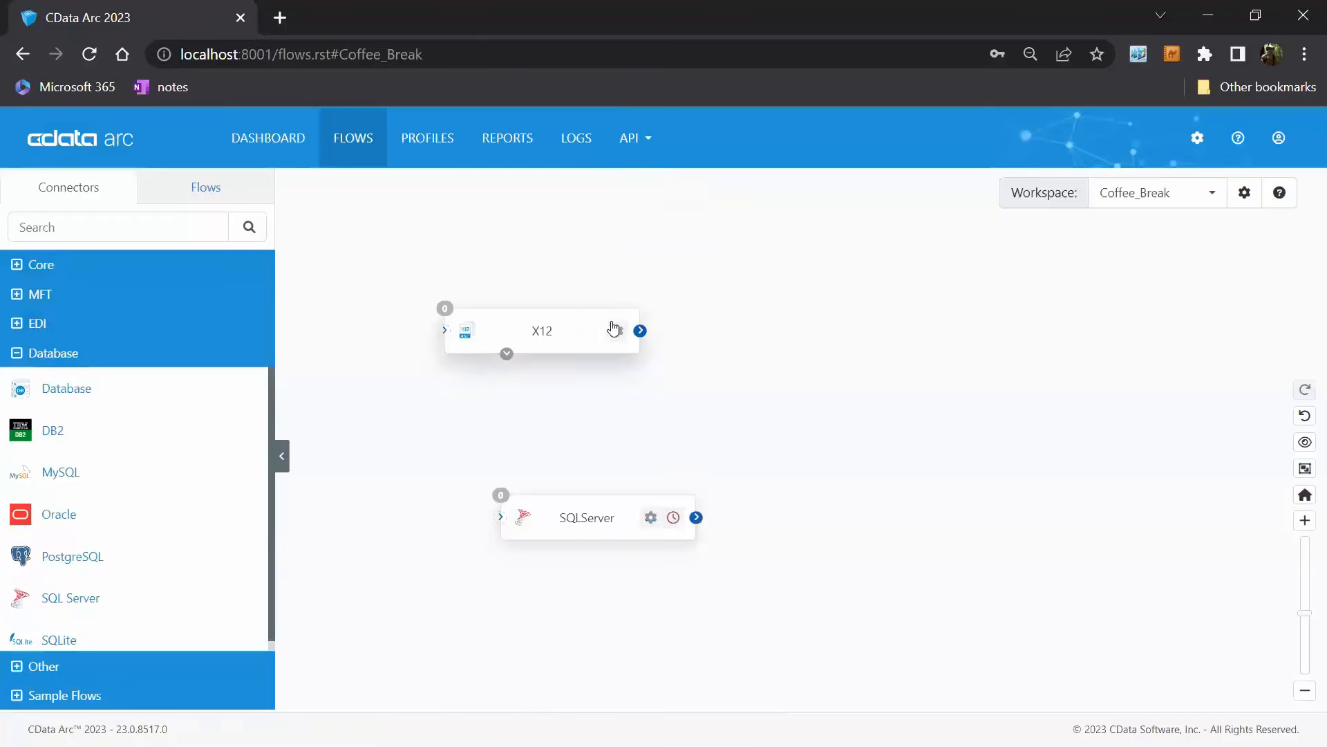
{"action": "left_click", "coordinate": [607, 524]}
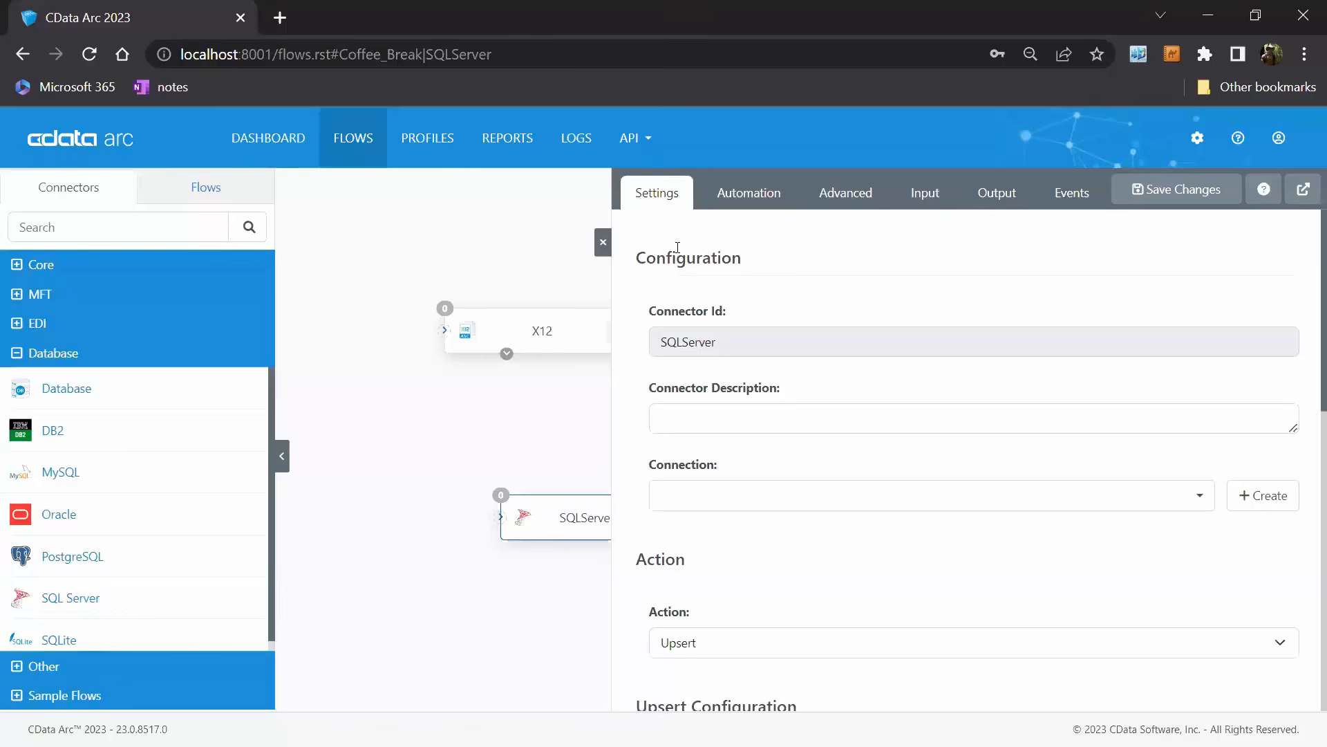
{"action": "left_click", "coordinate": [603, 241]}
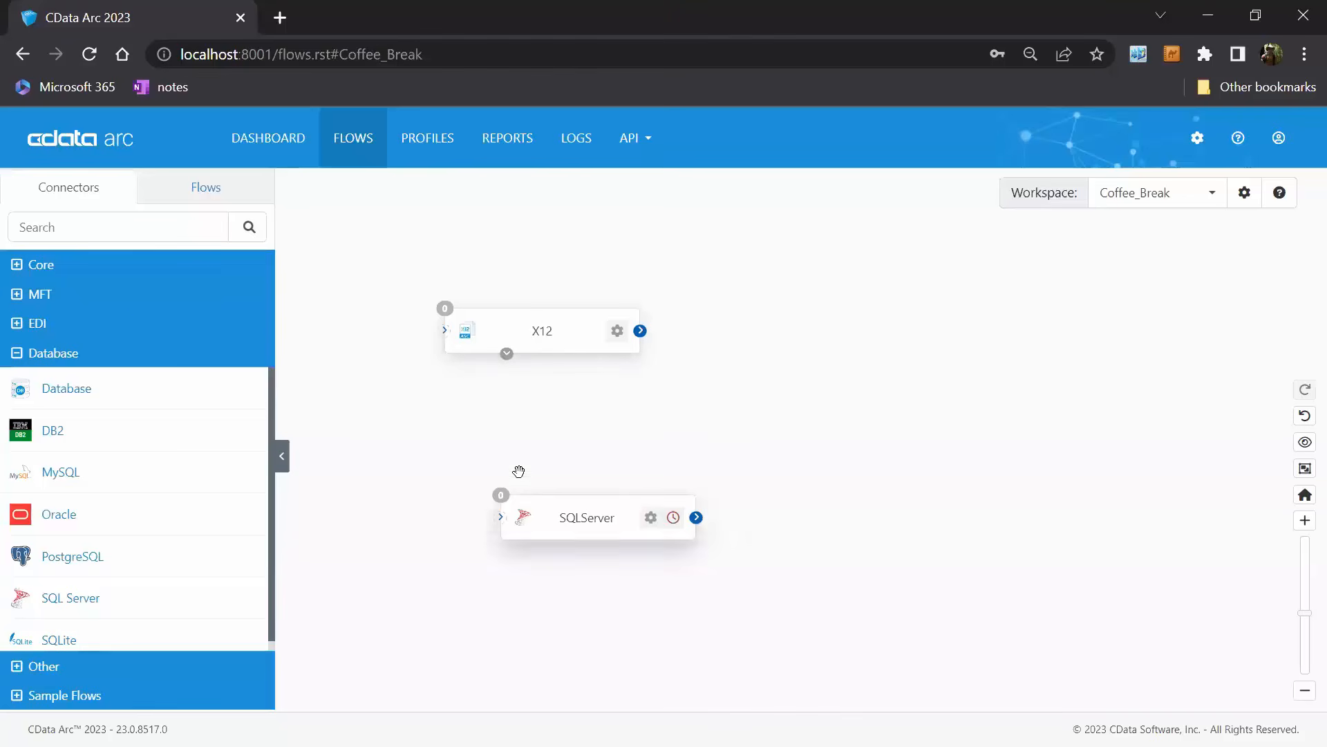
Add an XML Map connector with the ID XMLMap between X12 and SQLServer, and review its source, destination and mapping settings.
{"action": "left_click", "coordinate": [166, 275]}
{"action": "scroll", "coordinate": [225, 358], "scroll_direction": "down", "scroll_amount": 10}
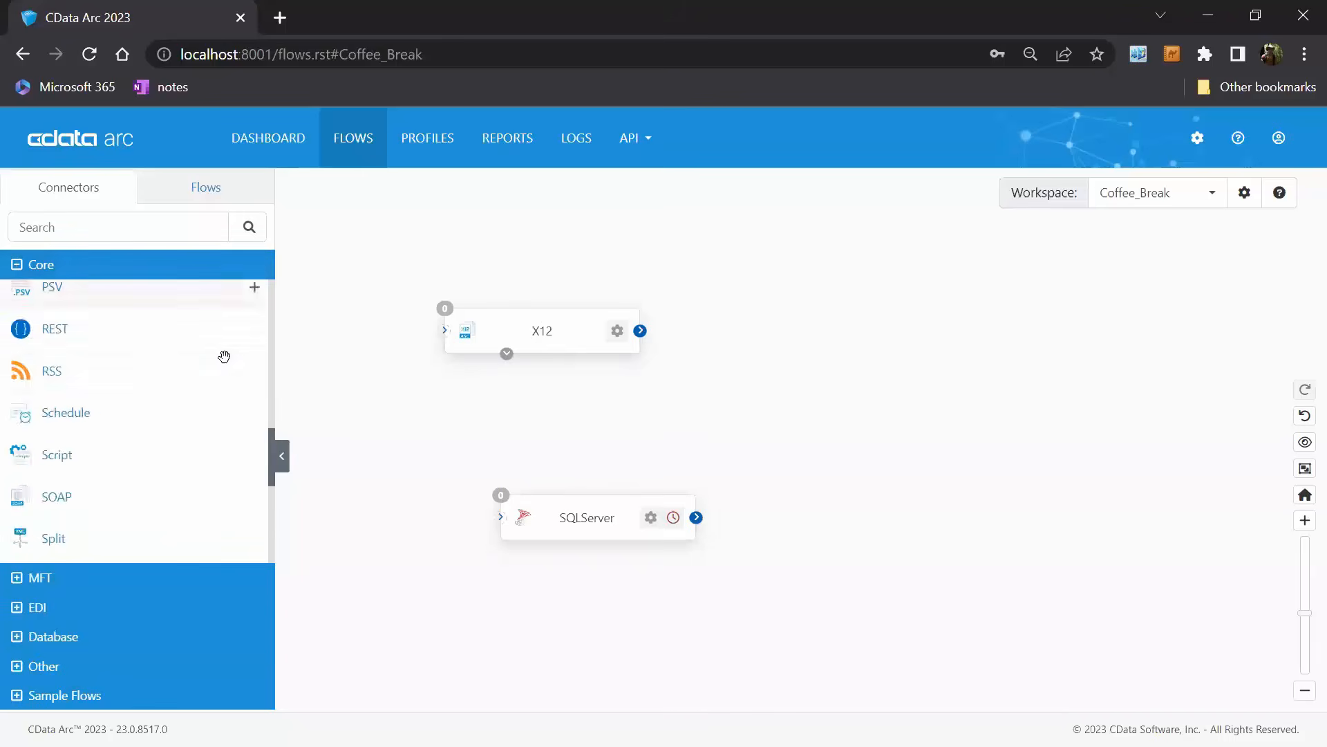
{"action": "left_click_drag", "start_coordinate": [329, 475], "coordinate": [676, 424]}
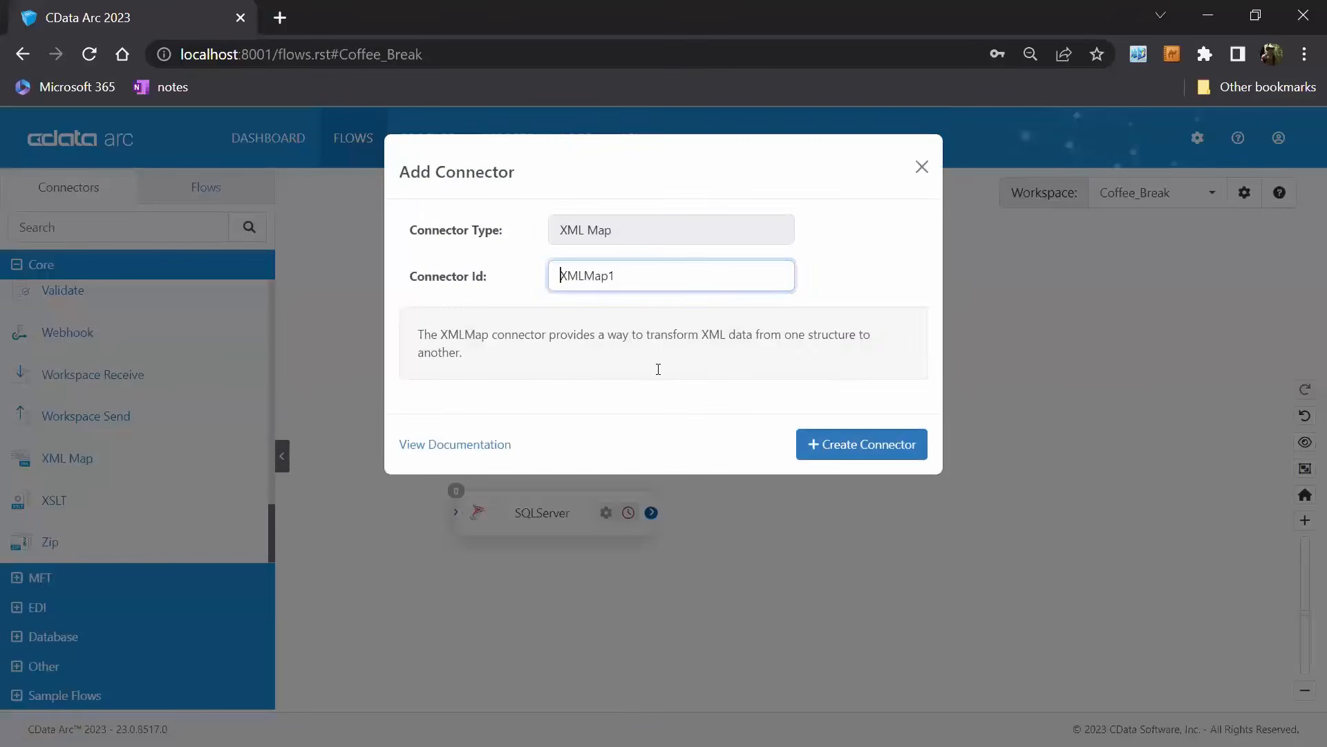
{"action": "left_click", "coordinate": [896, 446]}
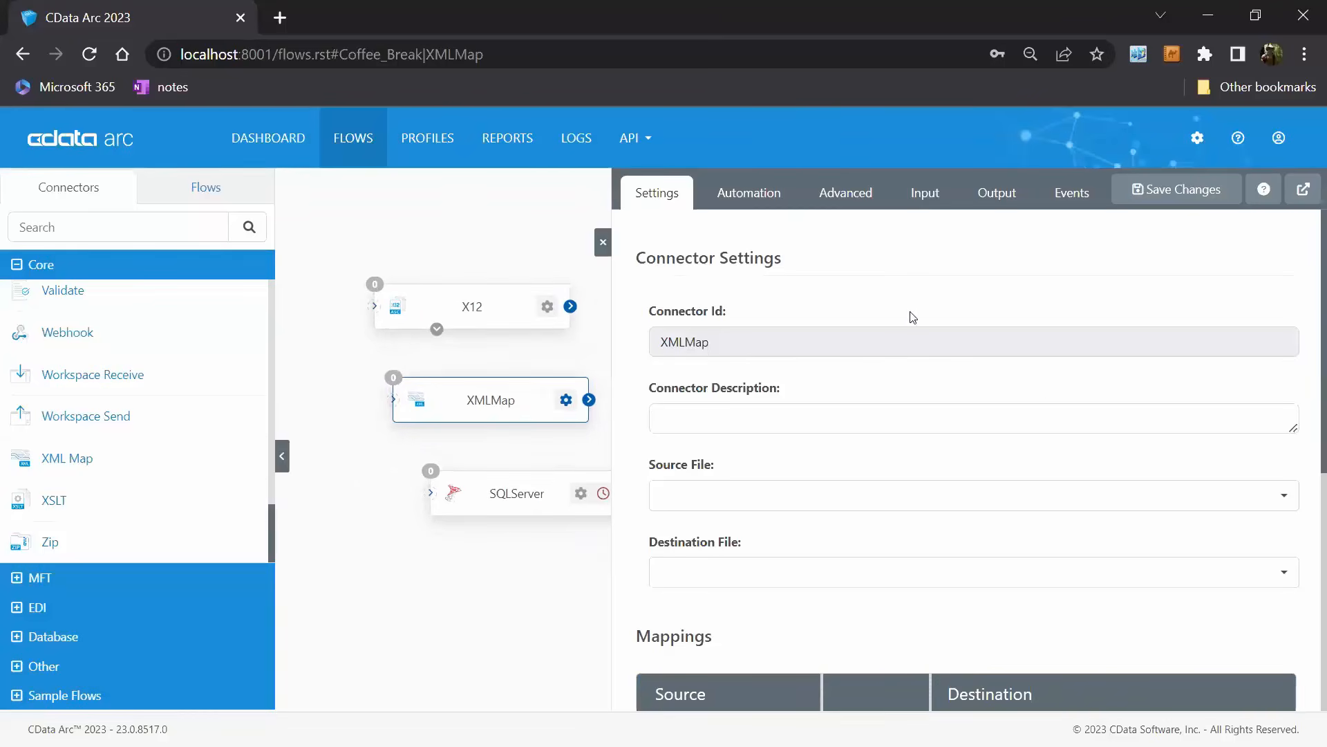
{"action": "scroll", "coordinate": [1033, 399], "scroll_direction": "down", "scroll_amount": 6}
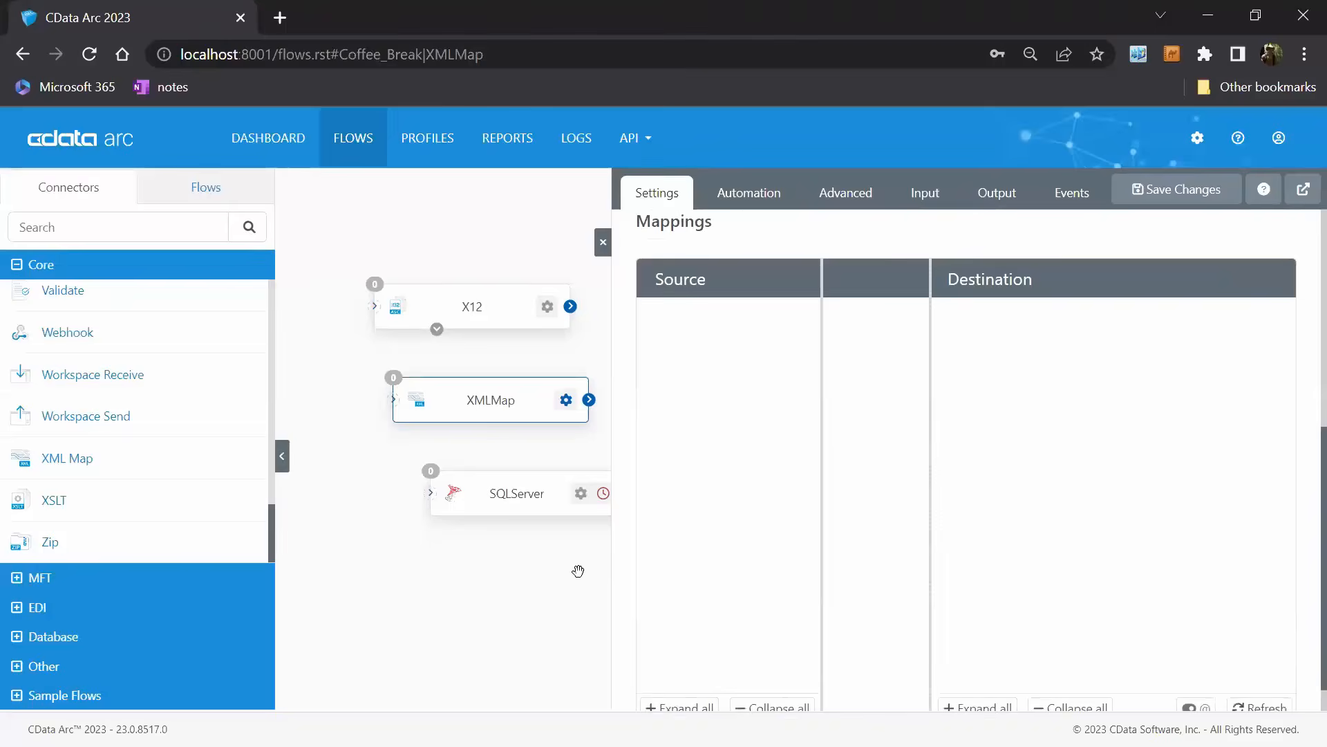
{"action": "scroll", "coordinate": [912, 539], "scroll_direction": "up", "scroll_amount": 3}
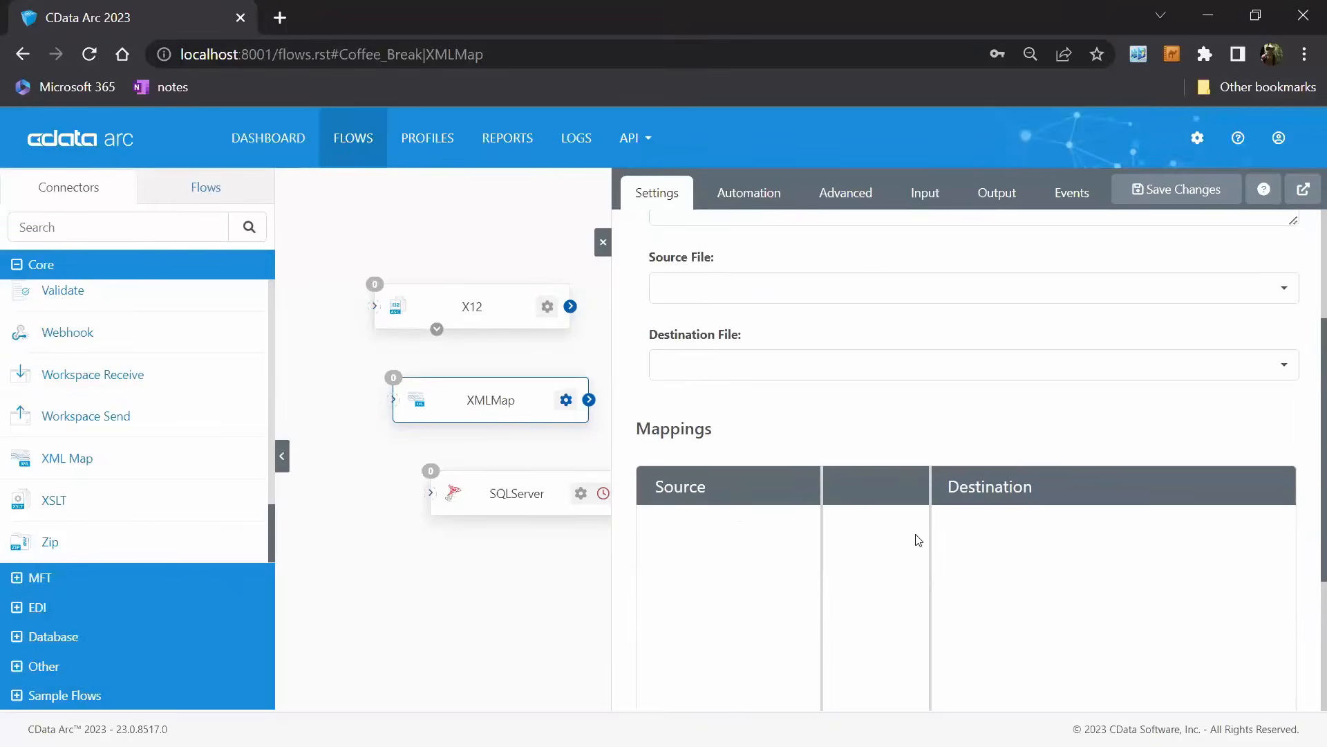
{"action": "scroll", "coordinate": [979, 569], "scroll_direction": "down", "scroll_amount": 3}
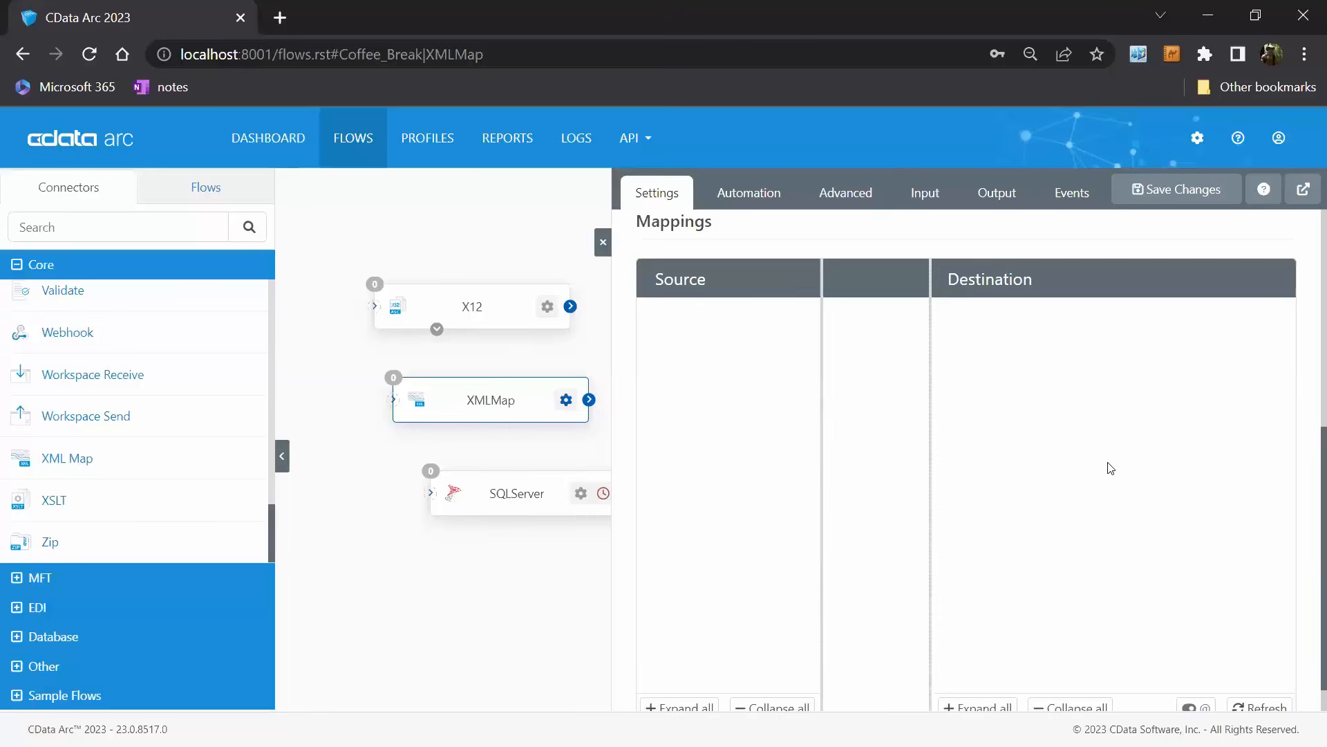
{"action": "scroll", "coordinate": [1124, 488], "scroll_direction": "up", "scroll_amount": 6}
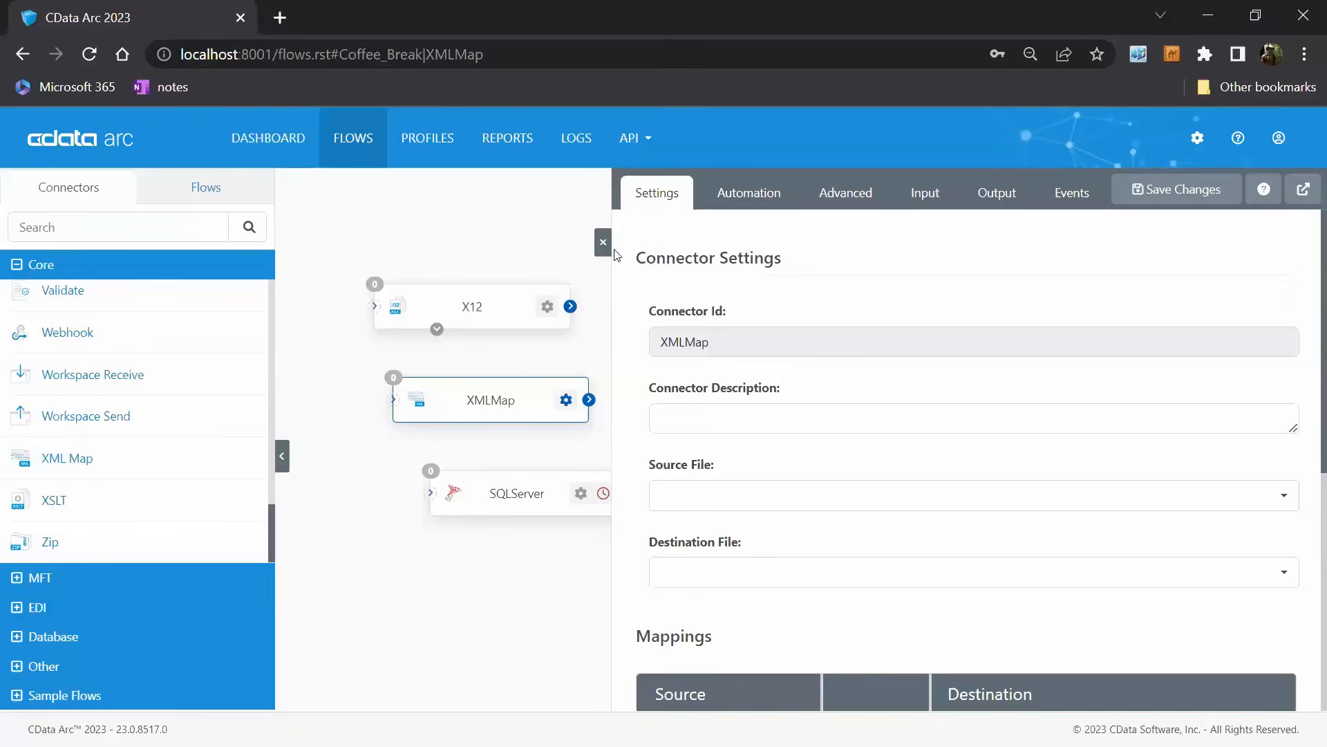
{"action": "left_click", "coordinate": [601, 244]}
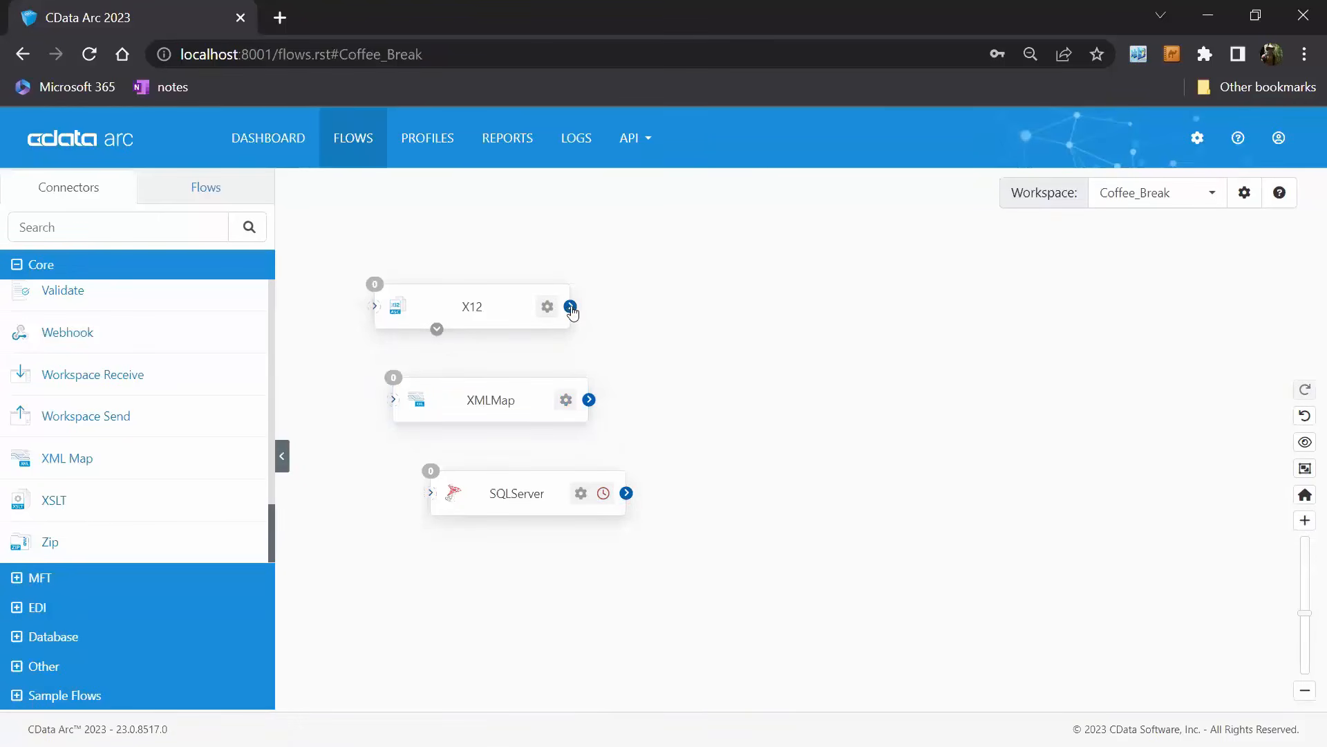
Connect the X12 connector's output to XMLMap and the XMLMap output to SQLServer.
{"action": "left_click_drag", "start_coordinate": [570, 305], "coordinate": [503, 377]}
{"action": "left_click_drag", "start_coordinate": [589, 400], "coordinate": [540, 470]}
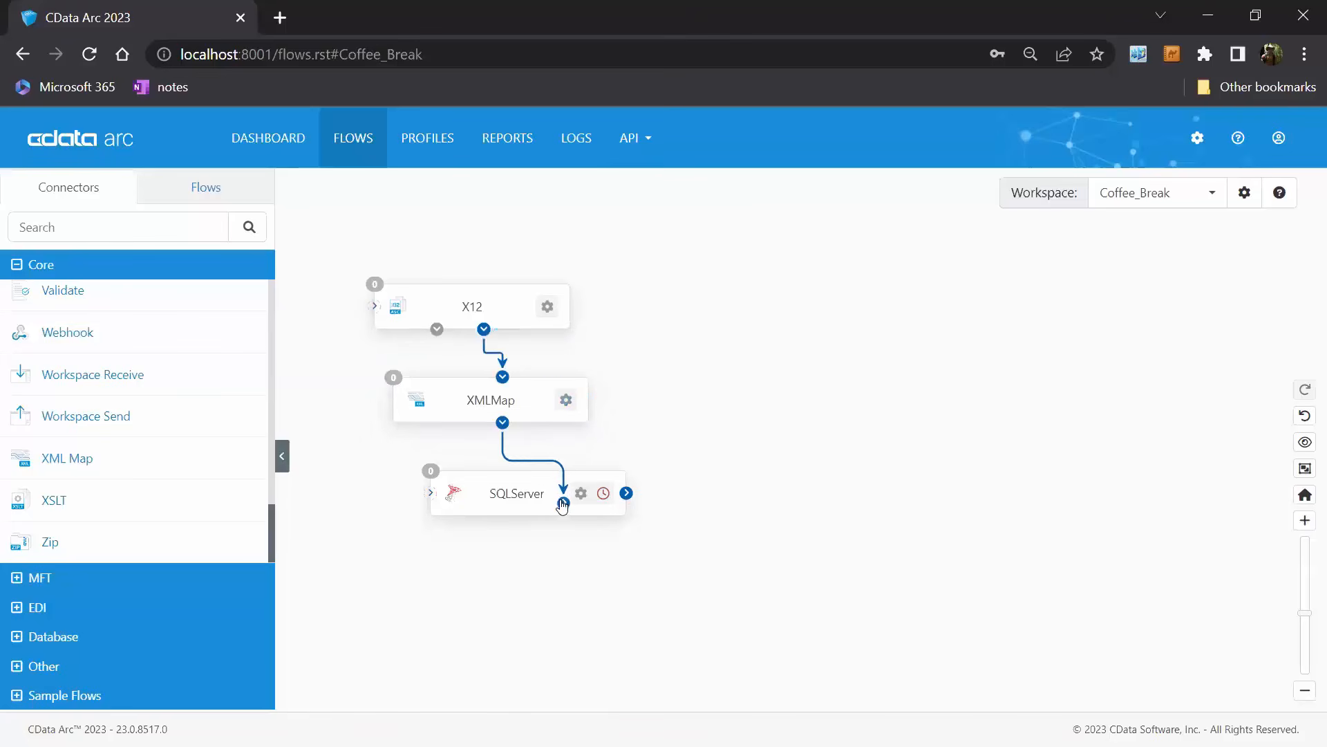
Browse the X12 XML templates offered as source file for the XMLMap connector, and close its settings without choosing one.
{"action": "left_click", "coordinate": [528, 401]}
{"action": "left_click", "coordinate": [965, 496]}
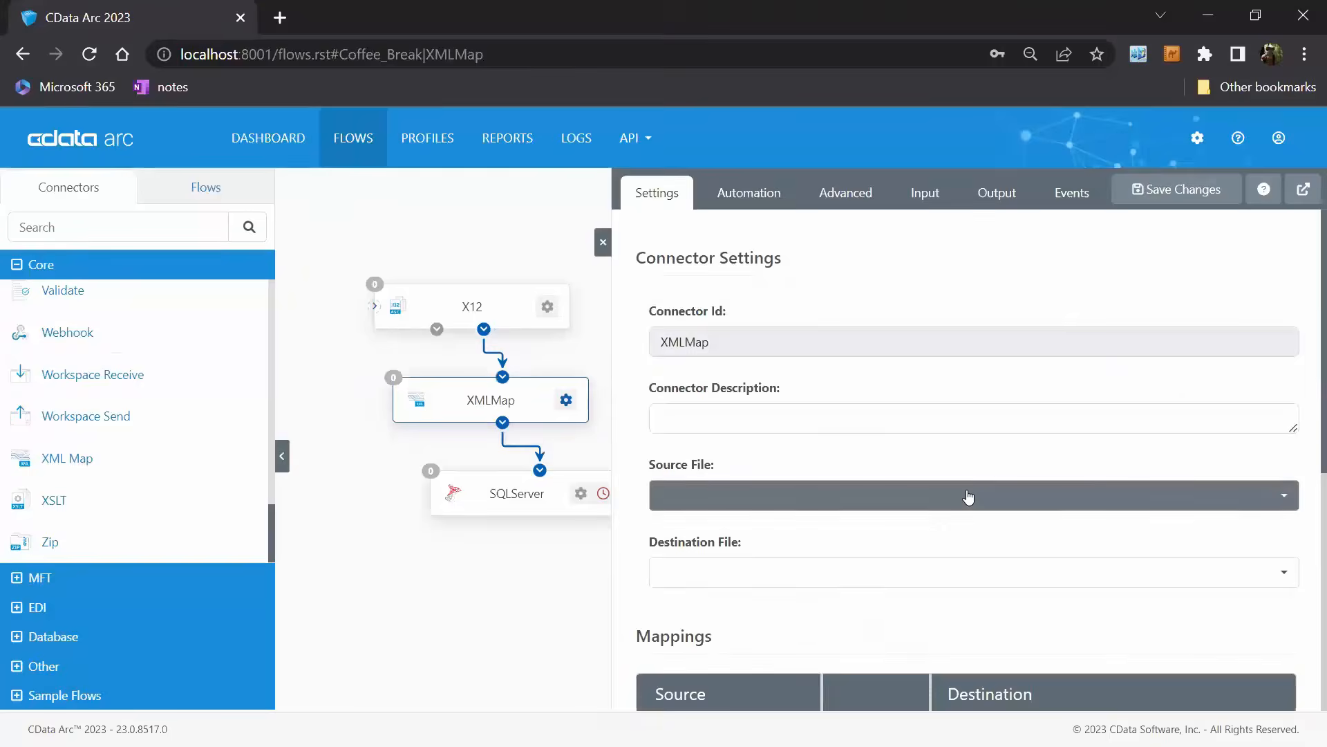
{"action": "scroll", "coordinate": [910, 344], "scroll_direction": "down", "scroll_amount": 10}
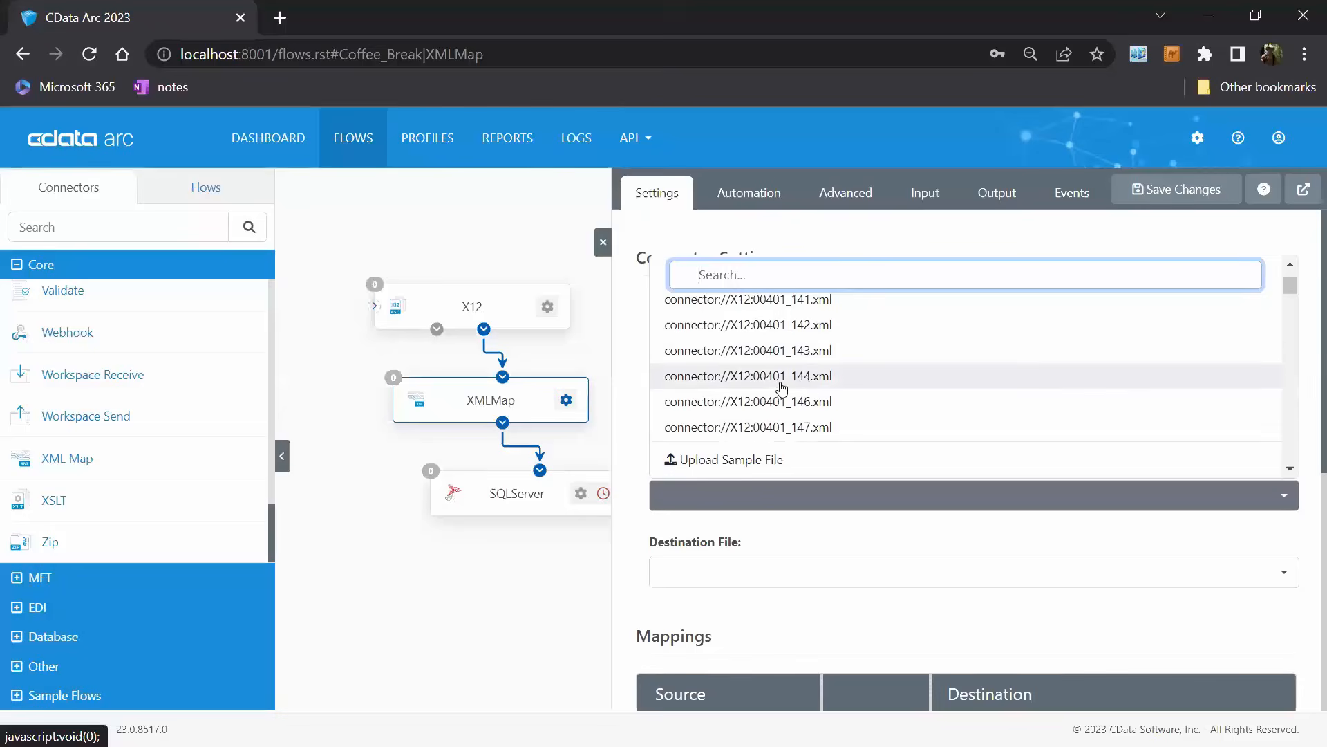
{"action": "scroll", "coordinate": [855, 382], "scroll_direction": "down", "scroll_amount": 4}
{"action": "scroll", "coordinate": [857, 384], "scroll_direction": "down", "scroll_amount": 17}
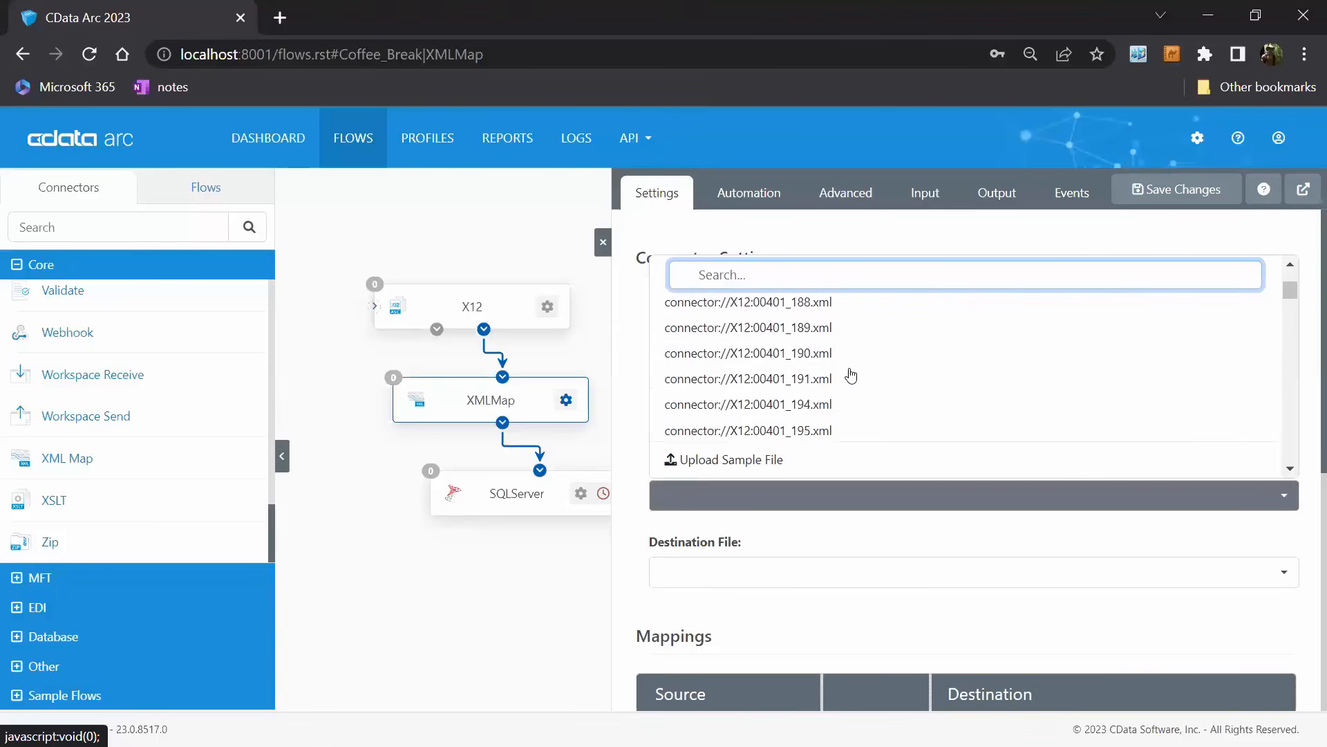
{"action": "scroll", "coordinate": [870, 387], "scroll_direction": "up", "scroll_amount": 4}
{"action": "scroll", "coordinate": [871, 389], "scroll_direction": "down", "scroll_amount": 1}
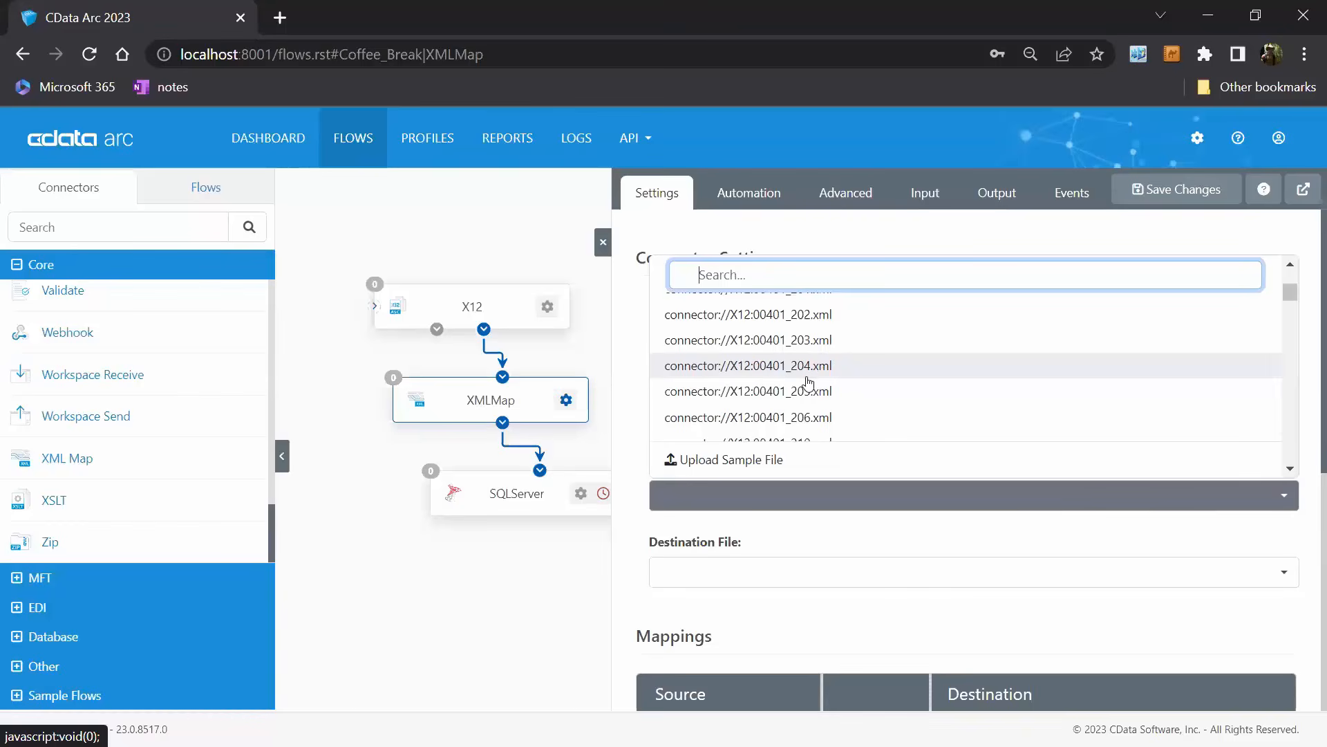
{"action": "left_click", "coordinate": [604, 246]}
Move the SQLServer and XMLMap connectors slightly lower to space out the flow.
{"action": "left_click_drag", "start_coordinate": [549, 503], "coordinate": [569, 540]}
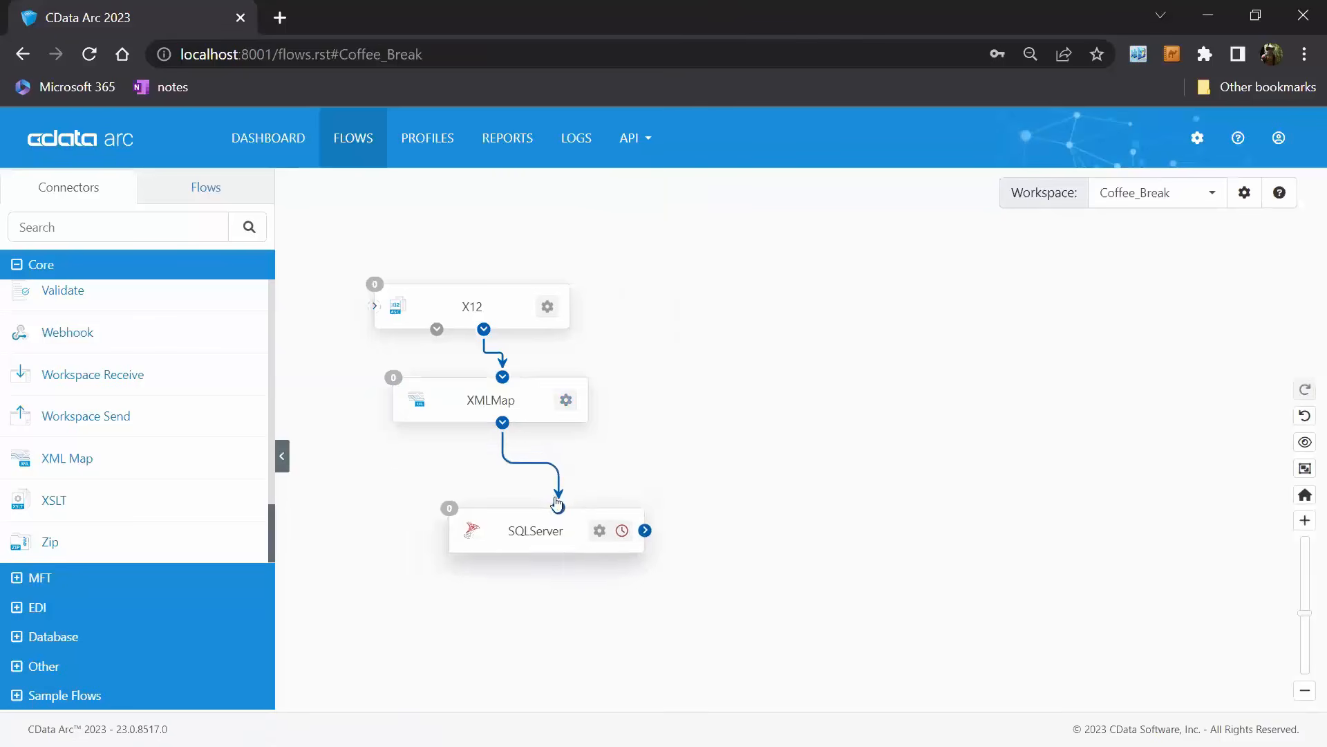
{"action": "left_click_drag", "start_coordinate": [543, 422], "coordinate": [552, 440]}
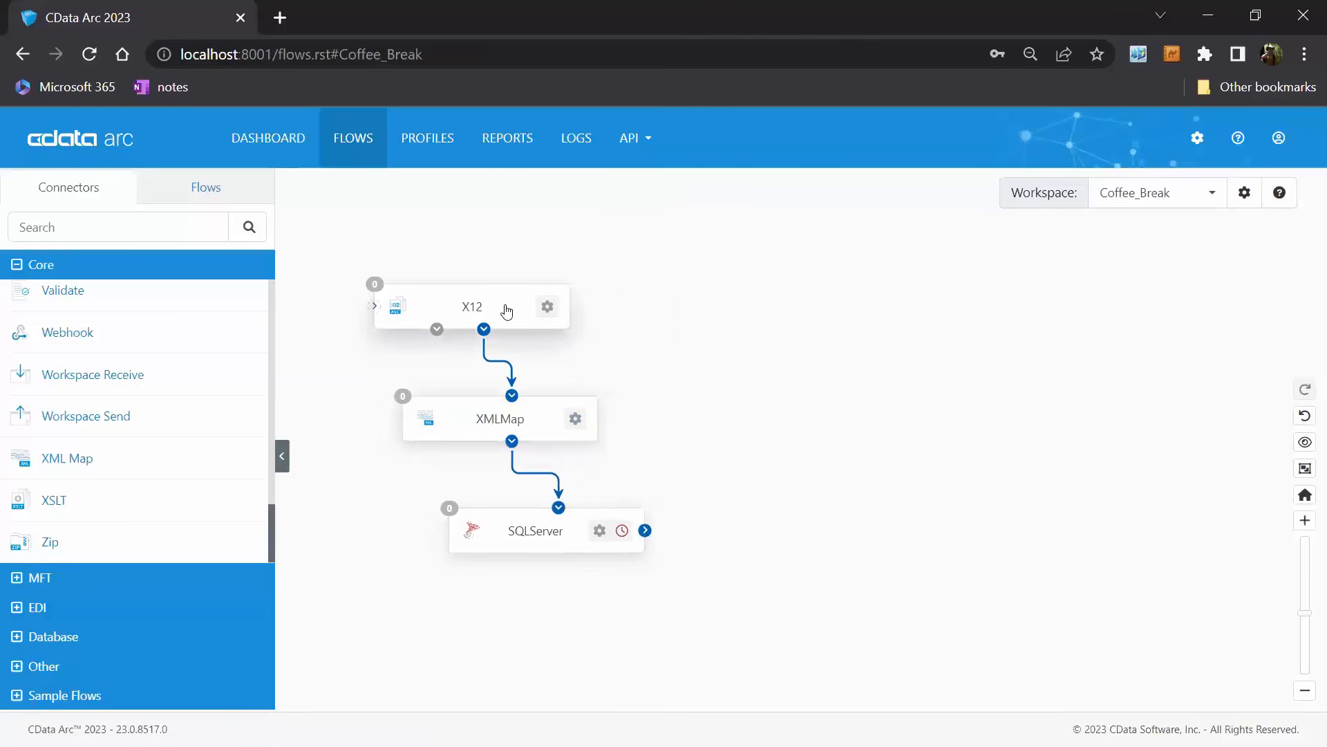
Upload our850.edi as the mapping test file for the X12 connector.
{"action": "left_click", "coordinate": [507, 305]}
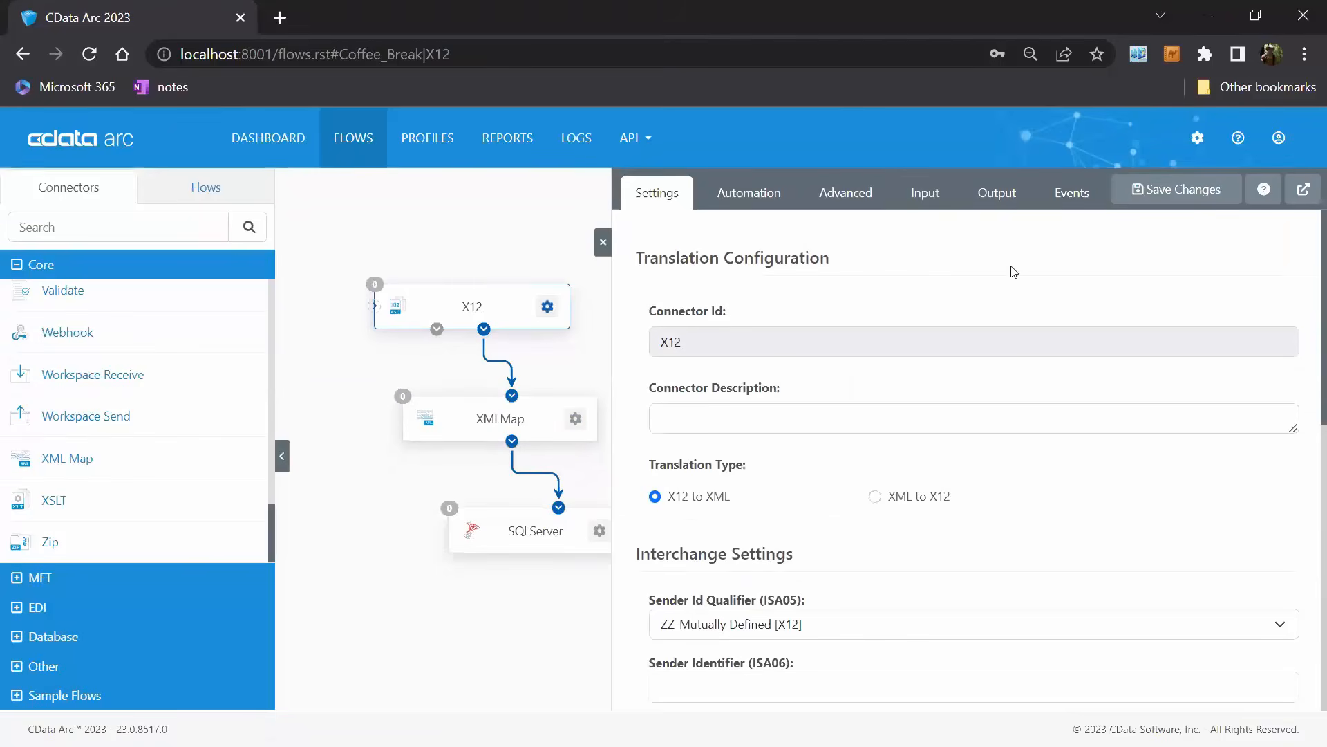
{"action": "left_click", "coordinate": [925, 192]}
{"action": "left_click", "coordinate": [901, 271]}
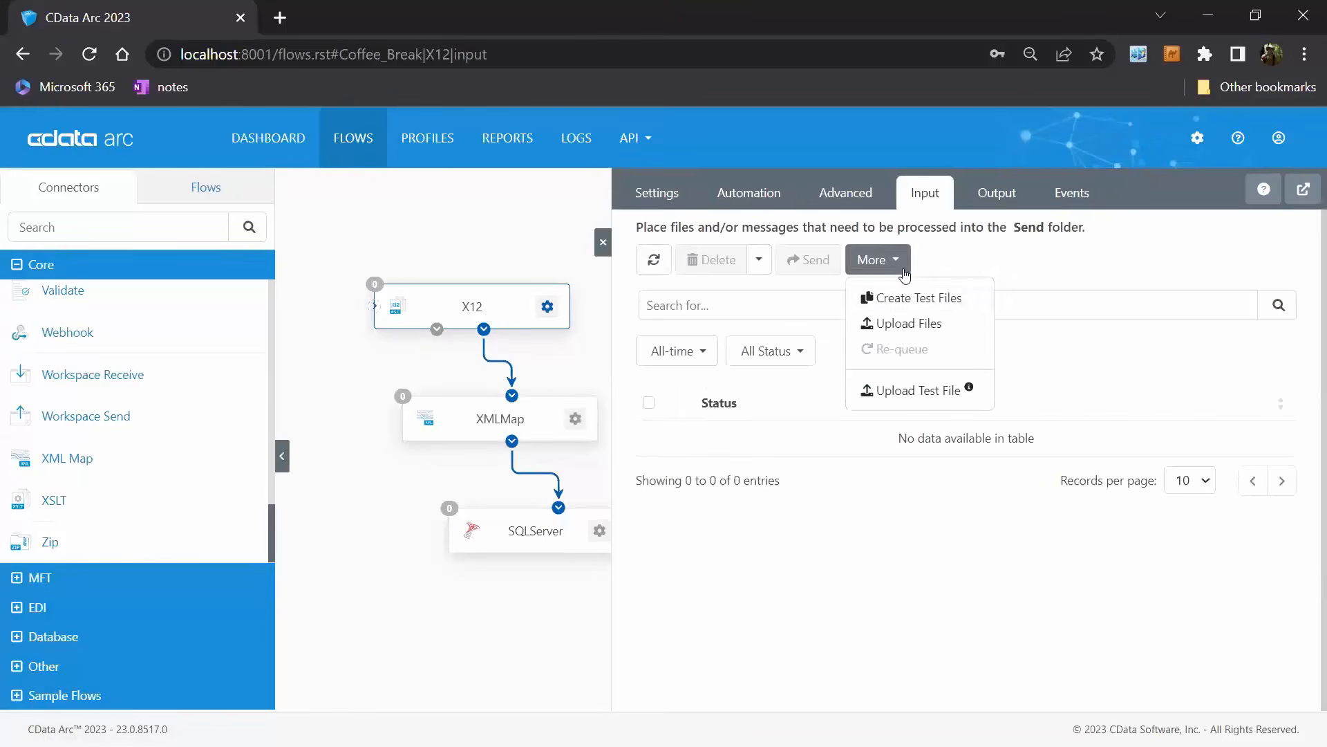
{"action": "left_click", "coordinate": [945, 394]}
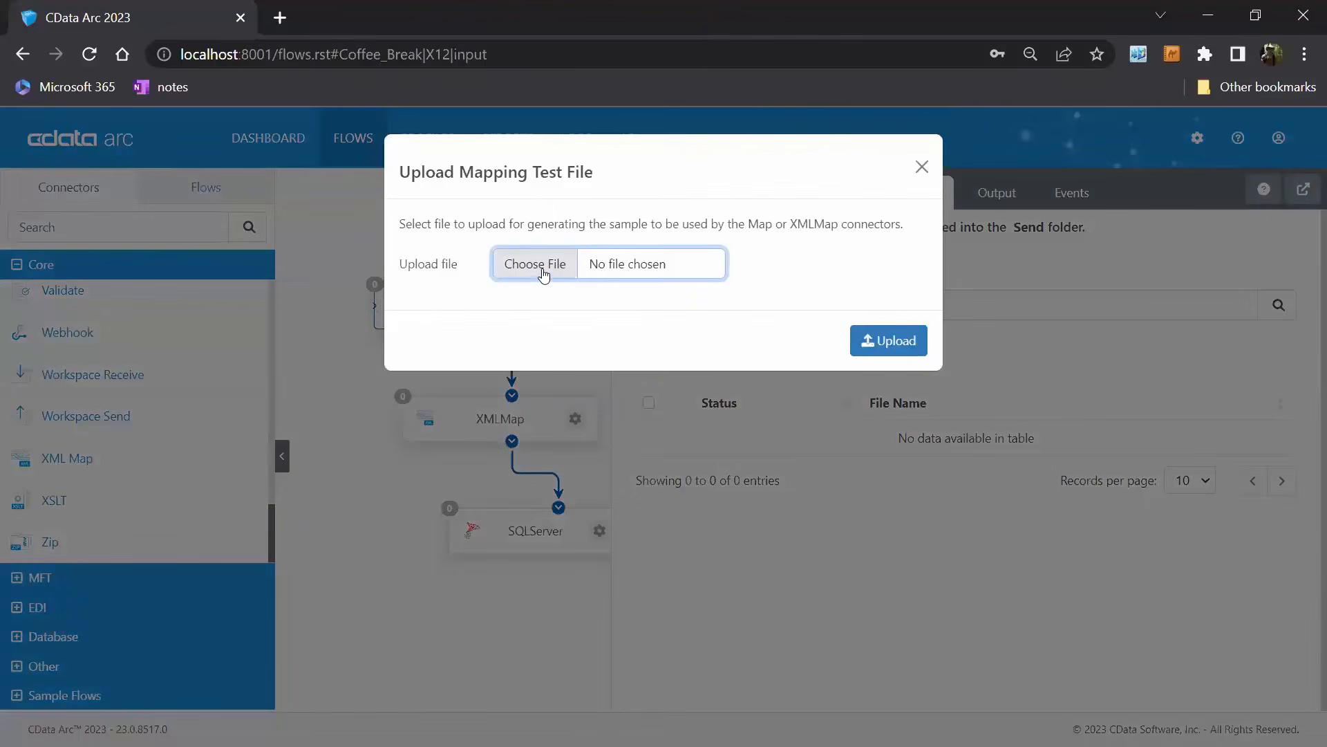
{"action": "left_click", "coordinate": [544, 272]}
{"action": "left_click", "coordinate": [273, 157]}
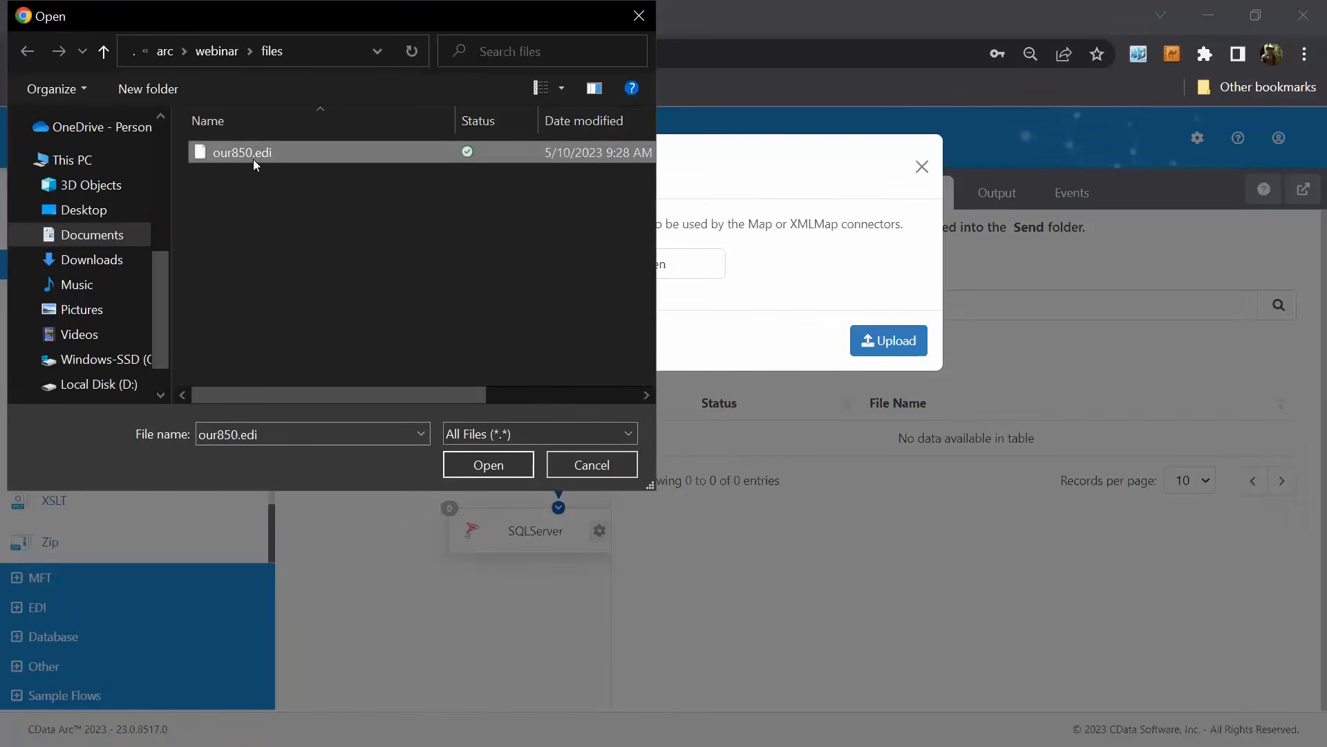
{"action": "left_click", "coordinate": [511, 462]}
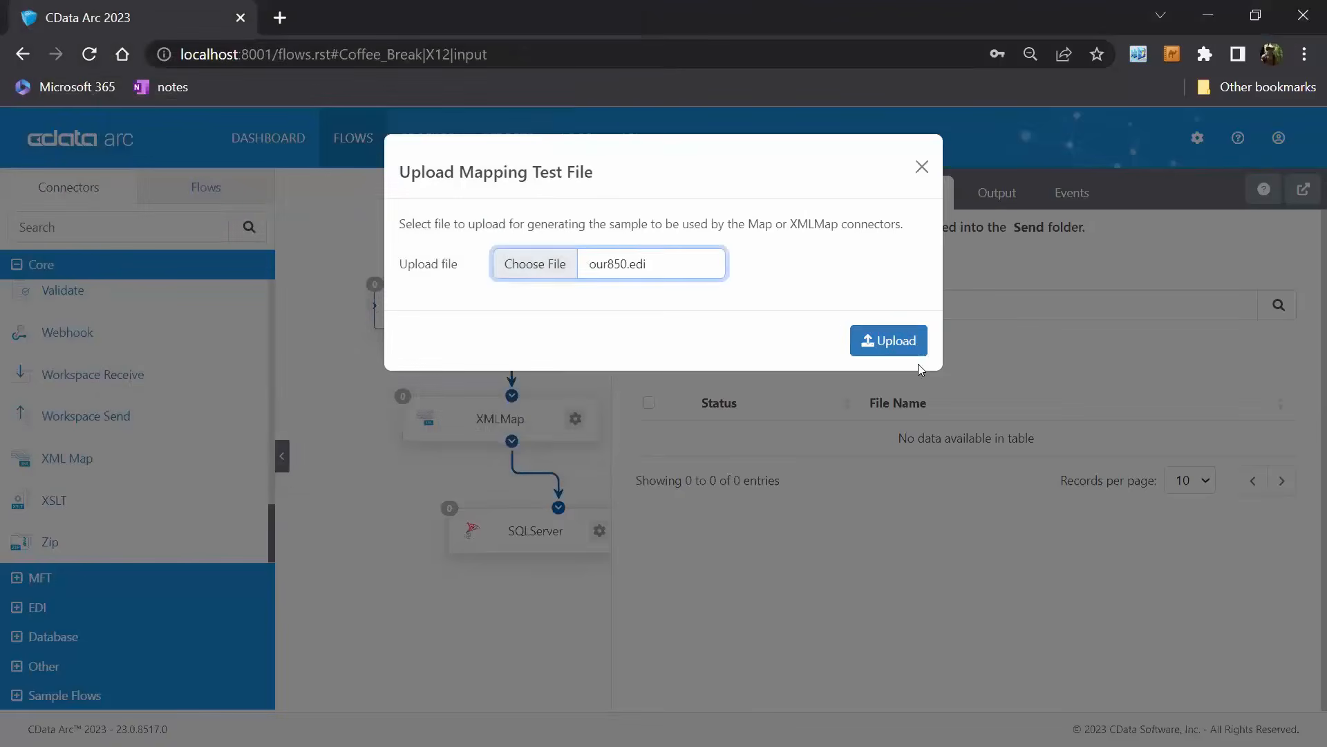
{"action": "left_click", "coordinate": [922, 351]}
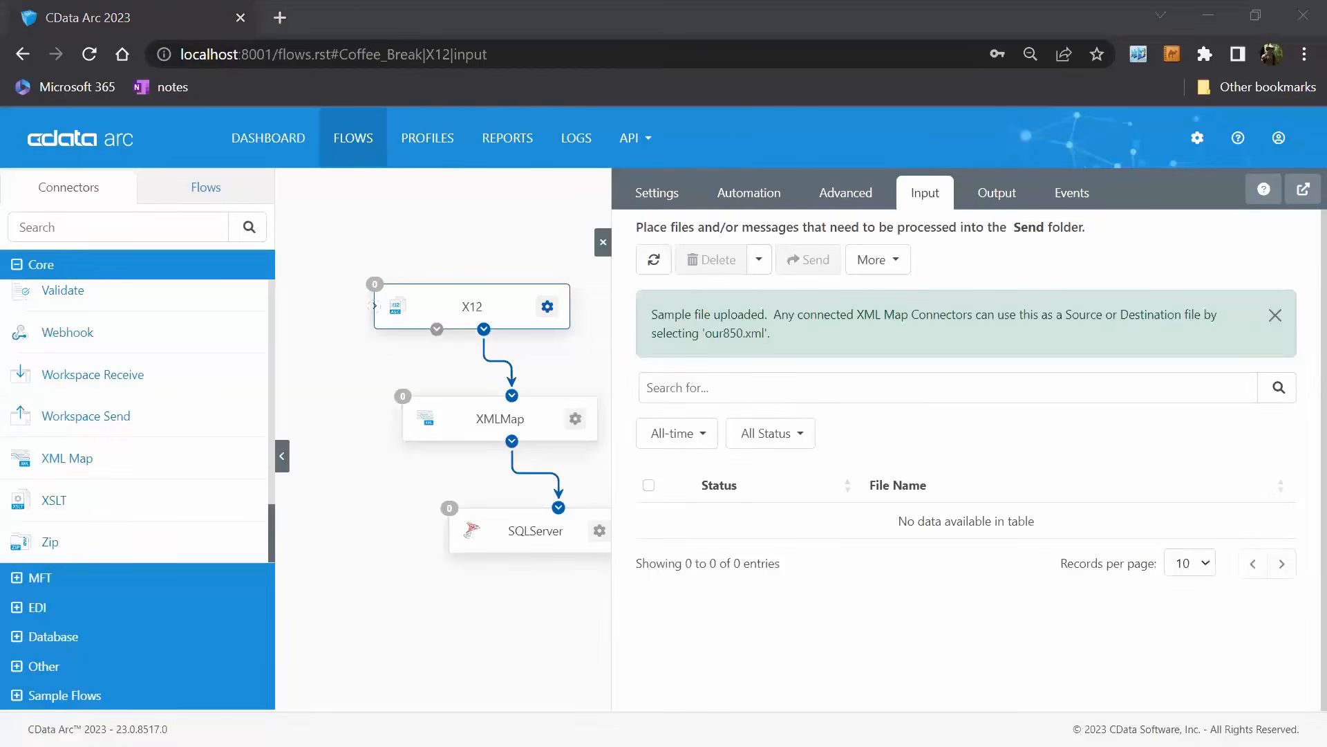
Switch to Visual Studio Code and examine the product line items and the ship-to name in our850.edi.
{"action": "key", "text": "alt+Tab"}
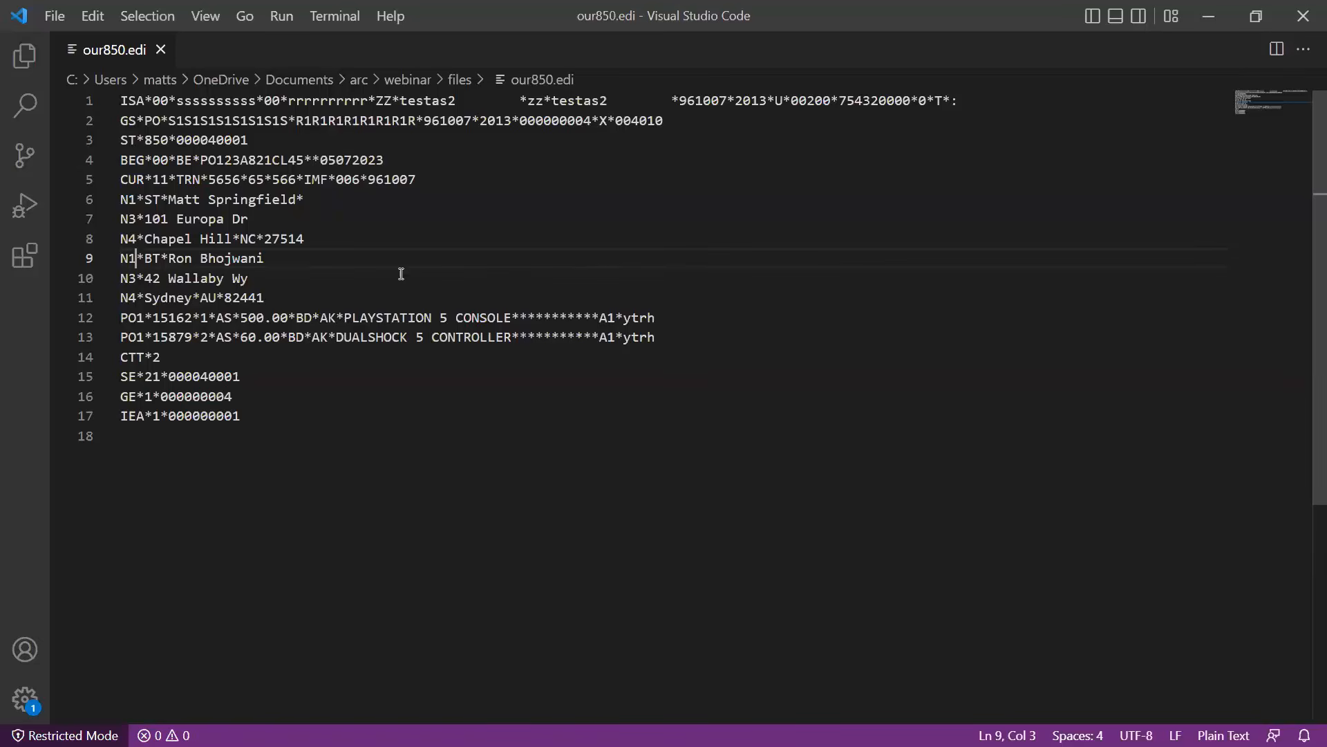
{"action": "left_click_drag", "start_coordinate": [370, 323], "coordinate": [463, 313]}
{"action": "left_click", "coordinate": [448, 363]}
{"action": "left_click_drag", "start_coordinate": [360, 337], "coordinate": [511, 338]}
{"action": "left_click_drag", "start_coordinate": [175, 199], "coordinate": [296, 201]}
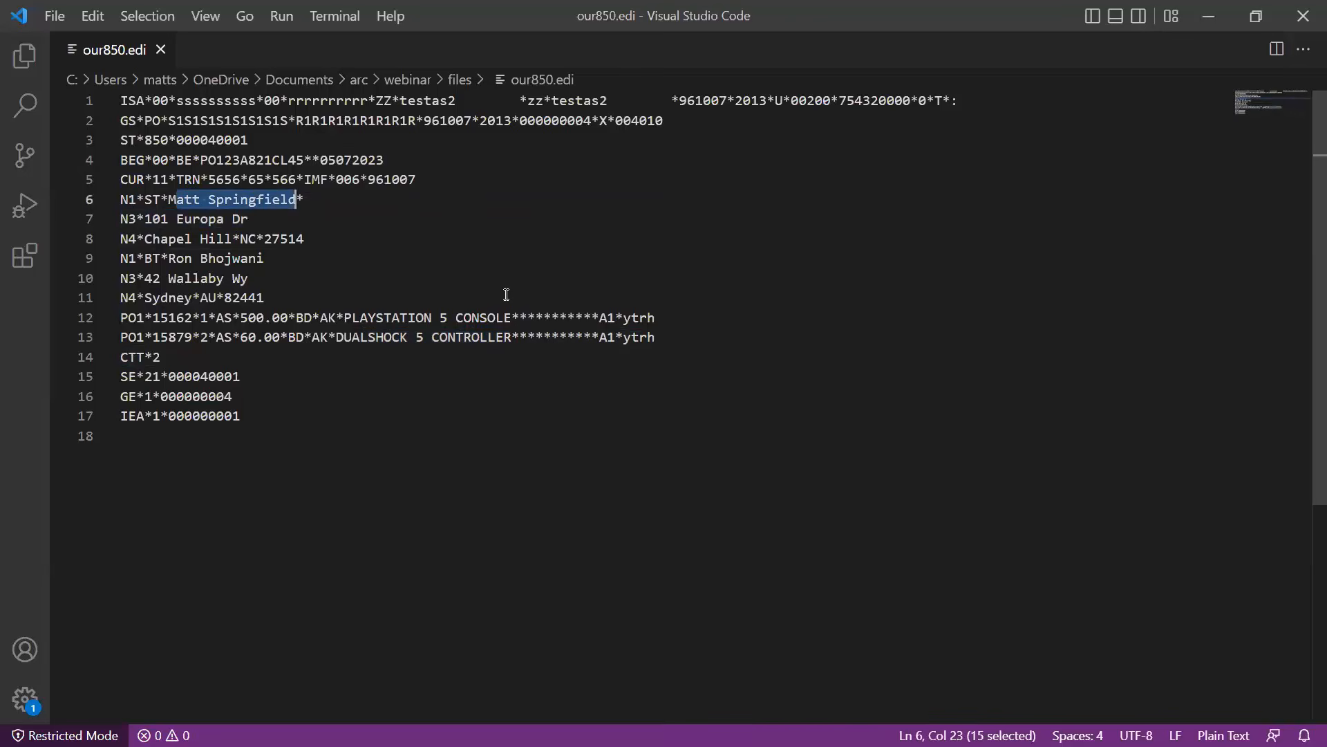
Switch back to CData Arc, leave the X12 connector's settings and set the SQLServer connector's connection to local_SQL.
{"action": "key", "text": "alt+Tab"}
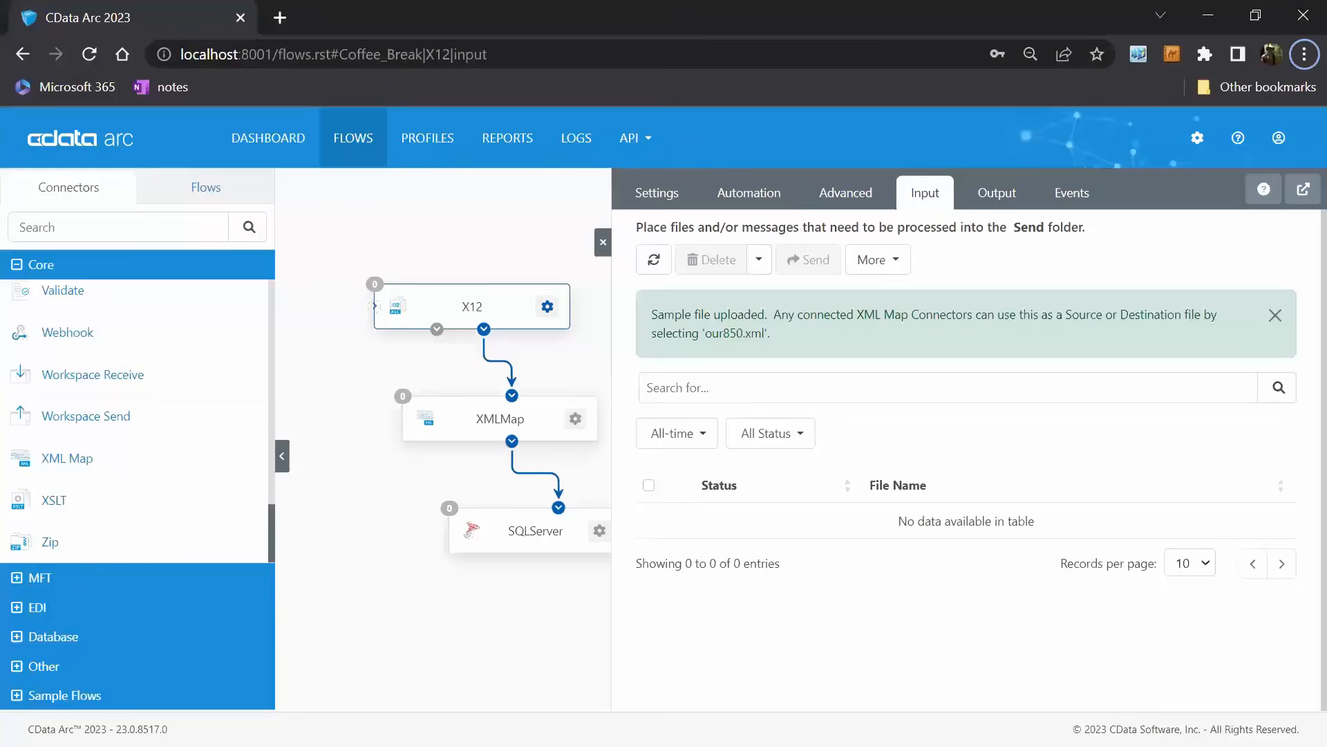
{"action": "left_click", "coordinate": [602, 242]}
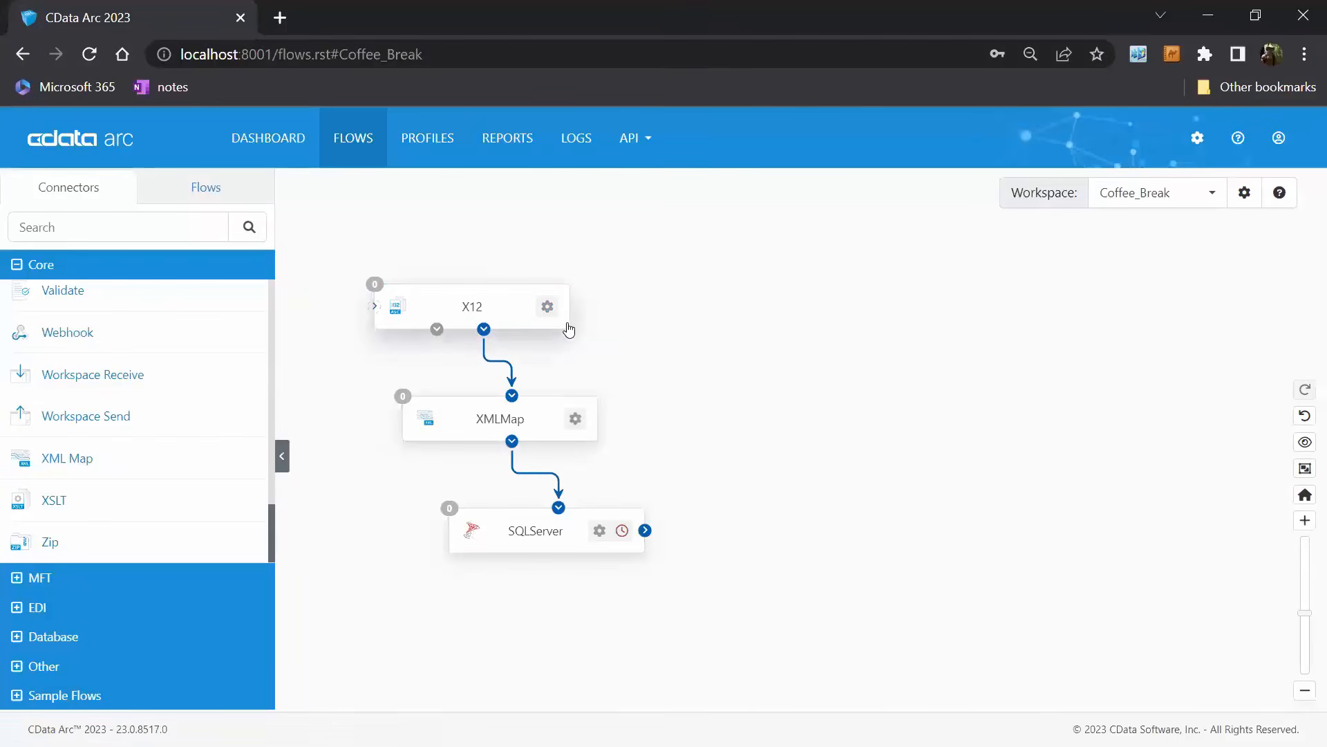
{"action": "left_click", "coordinate": [578, 549]}
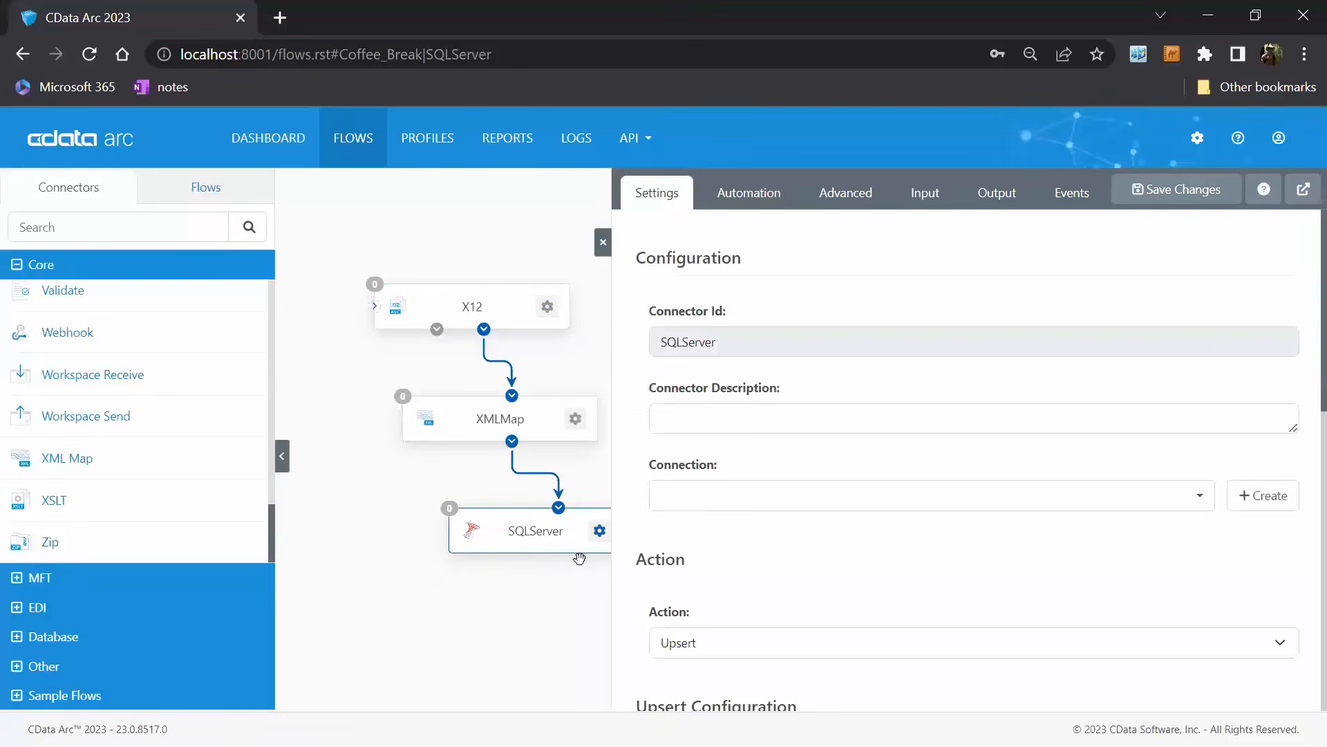
{"action": "left_click", "coordinate": [1201, 503]}
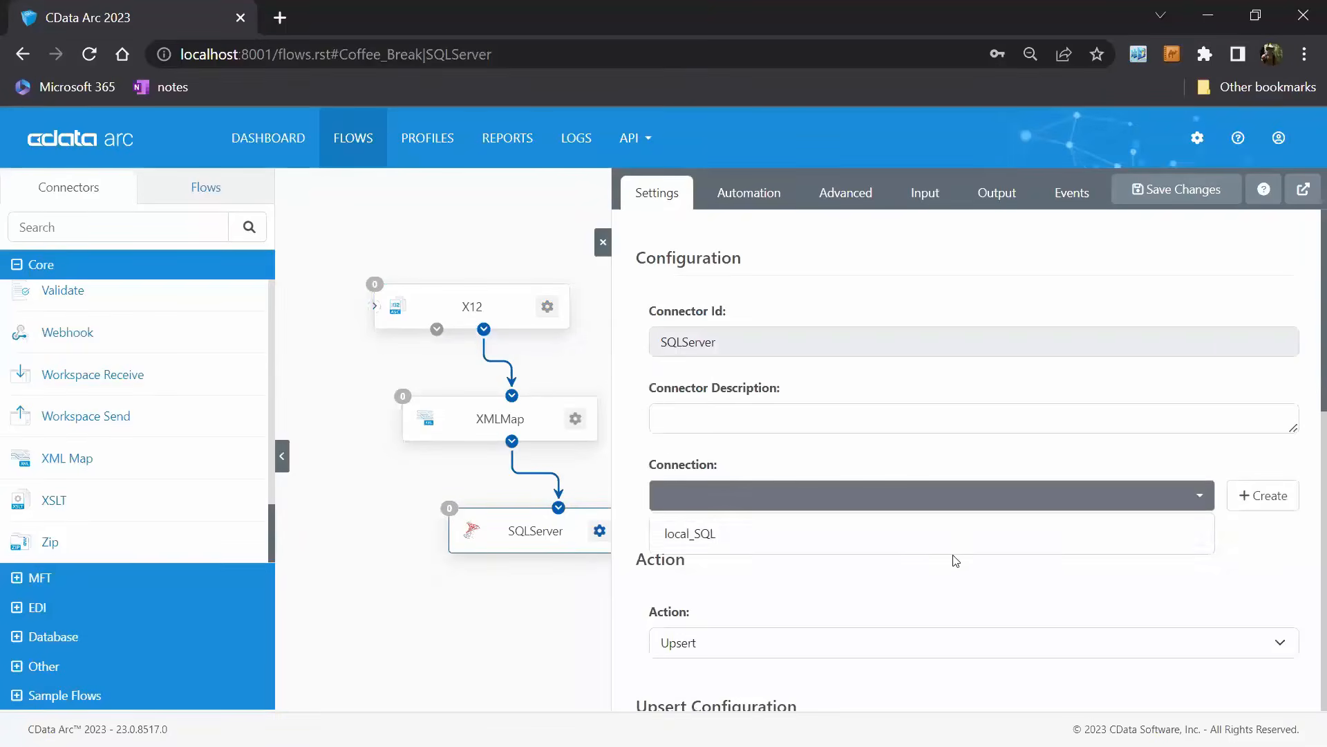
{"action": "left_click", "coordinate": [952, 538]}
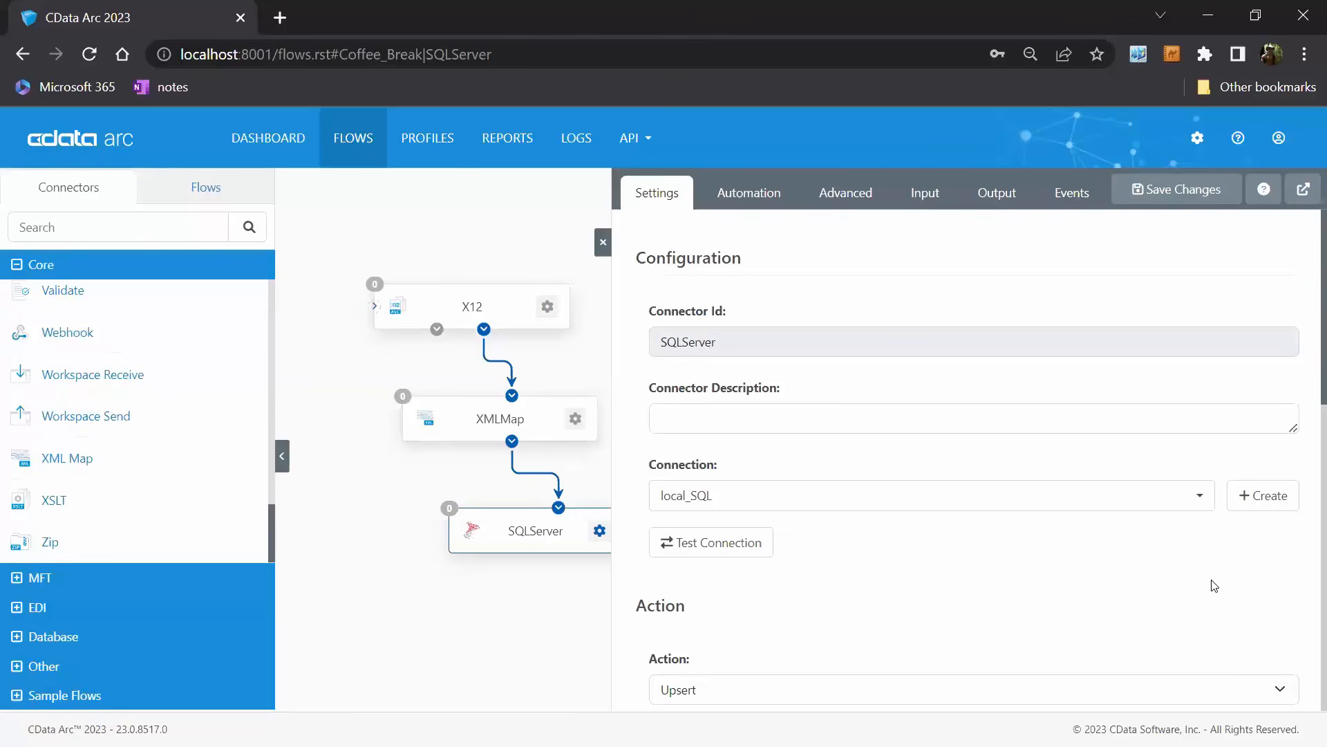
Test the SQLServer connector's database connection and dismiss the resulting notices.
{"action": "left_click", "coordinate": [756, 542]}
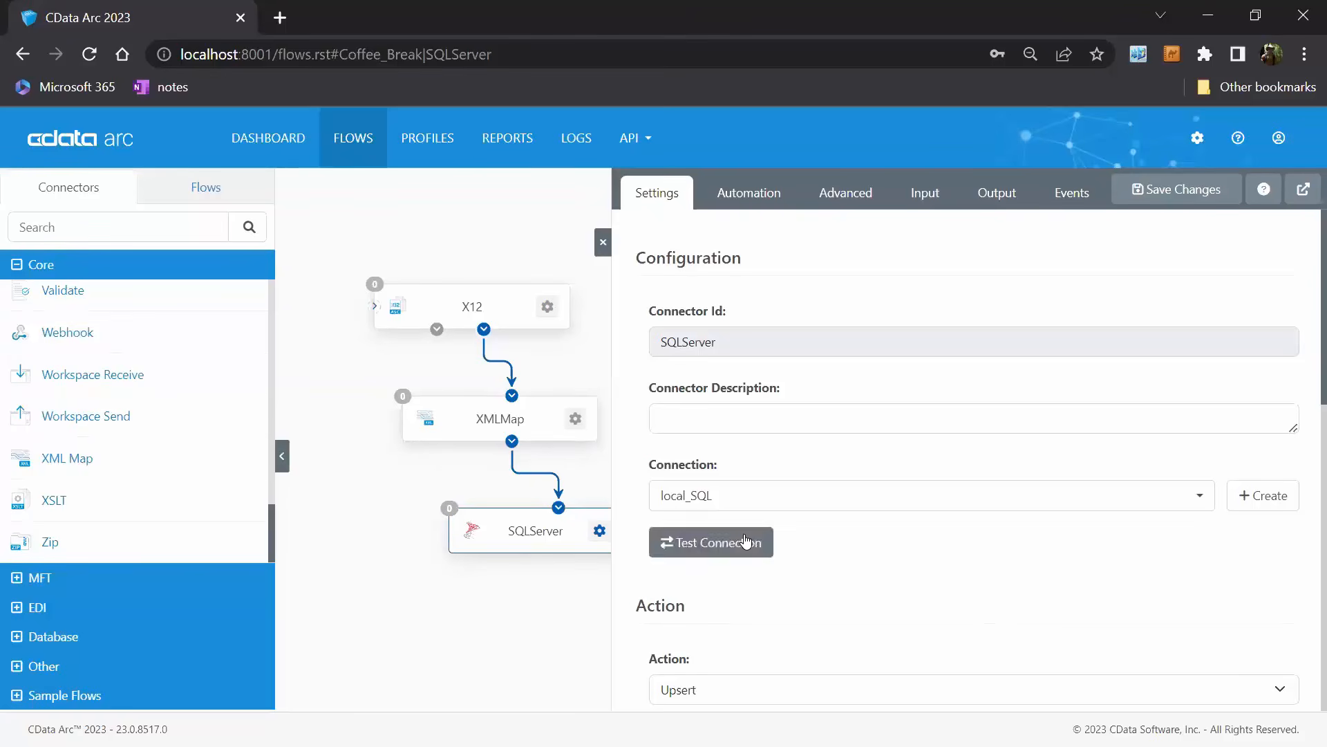
{"action": "scroll", "coordinate": [1203, 555], "scroll_direction": "down", "scroll_amount": 3}
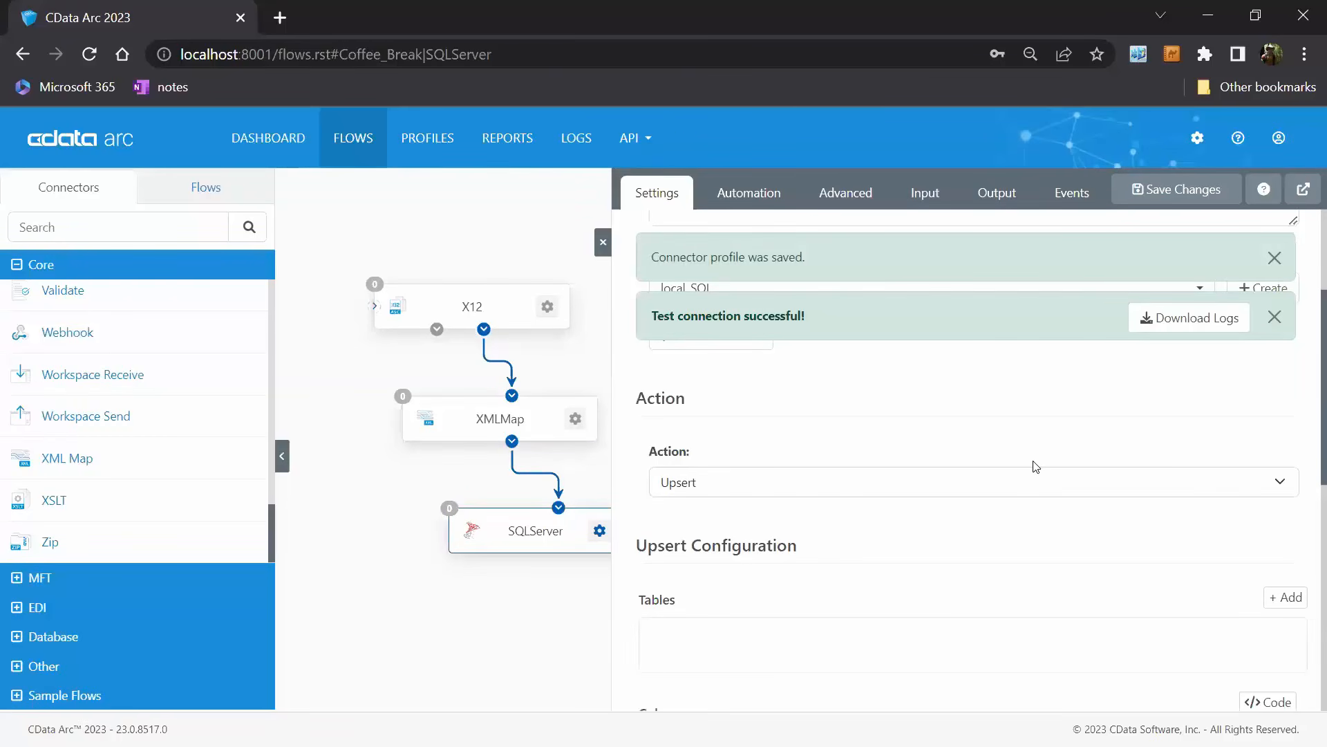
{"action": "left_click", "coordinate": [1277, 314]}
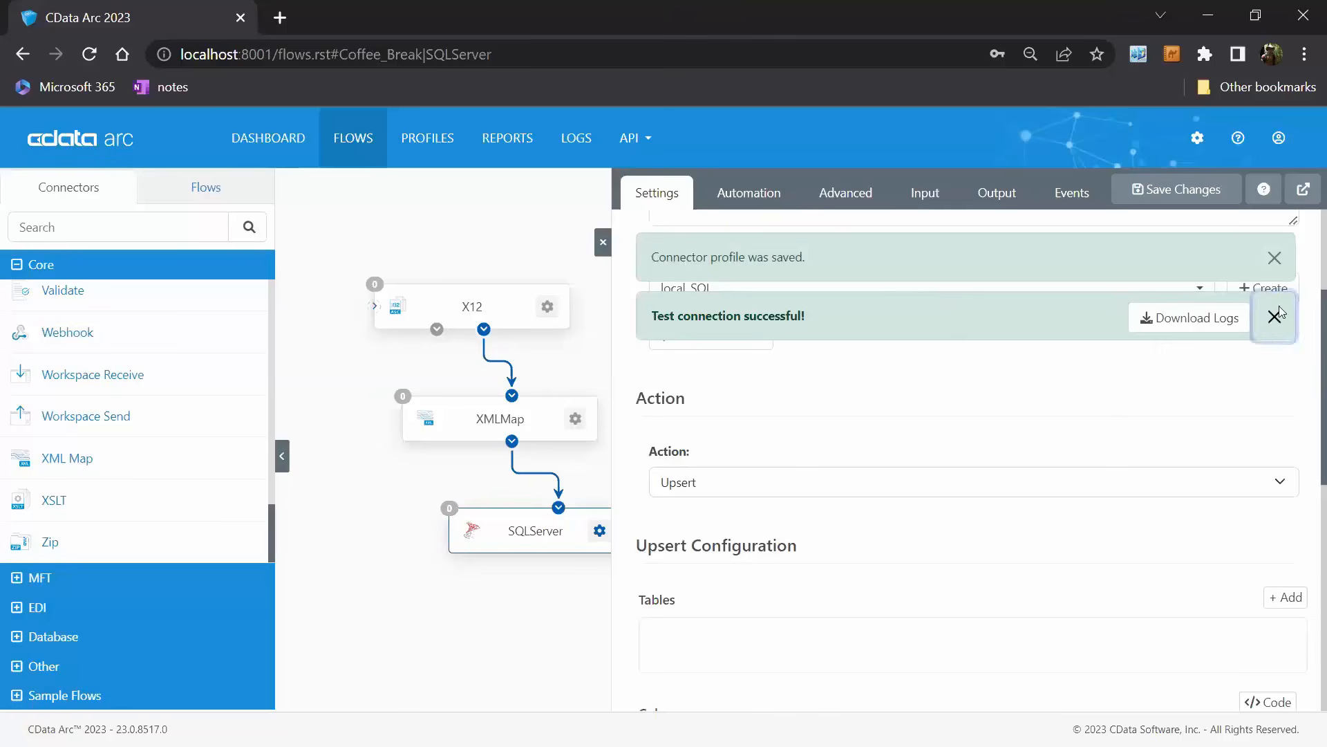
{"action": "left_click", "coordinate": [1274, 258]}
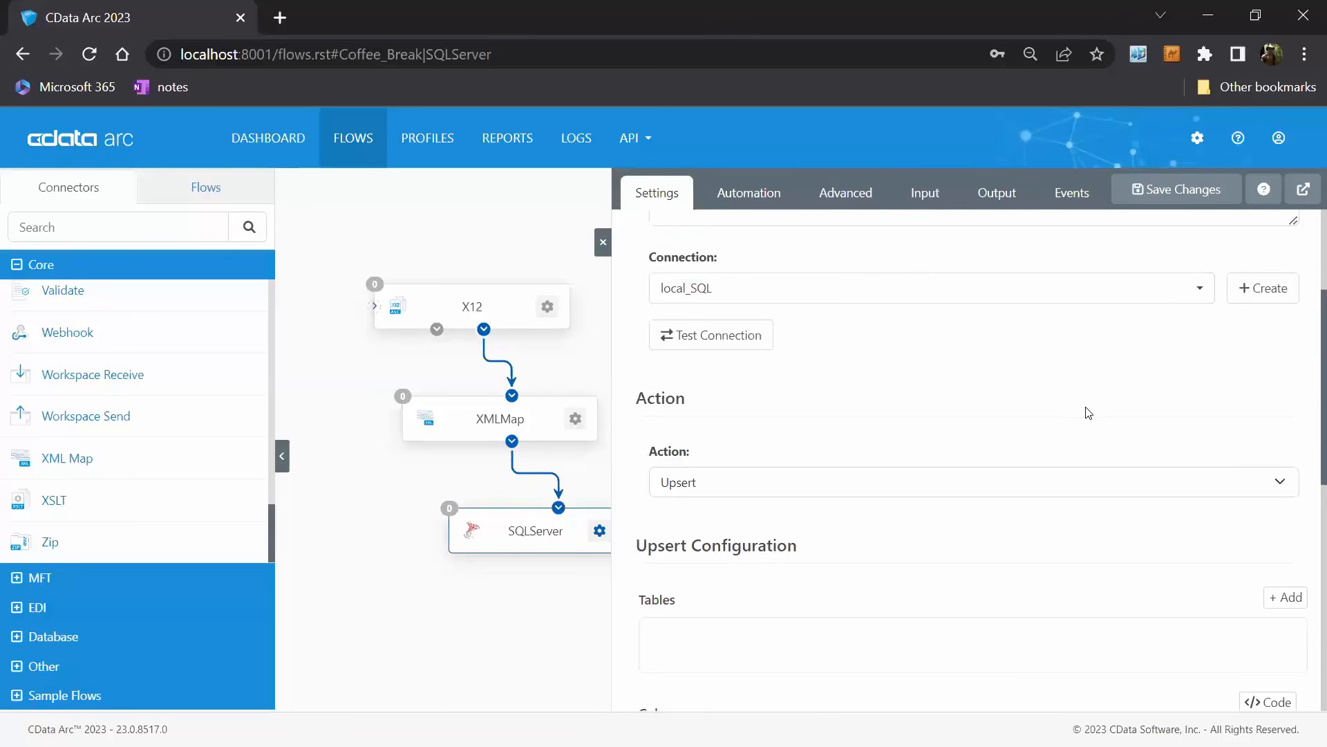
Add the [dbo].[PurchaseOrders] table to the SQLServer connector's upsert configuration.
{"action": "scroll", "coordinate": [1085, 409], "scroll_direction": "down", "scroll_amount": 6}
{"action": "scroll", "coordinate": [1084, 409], "scroll_direction": "up", "scroll_amount": 3}
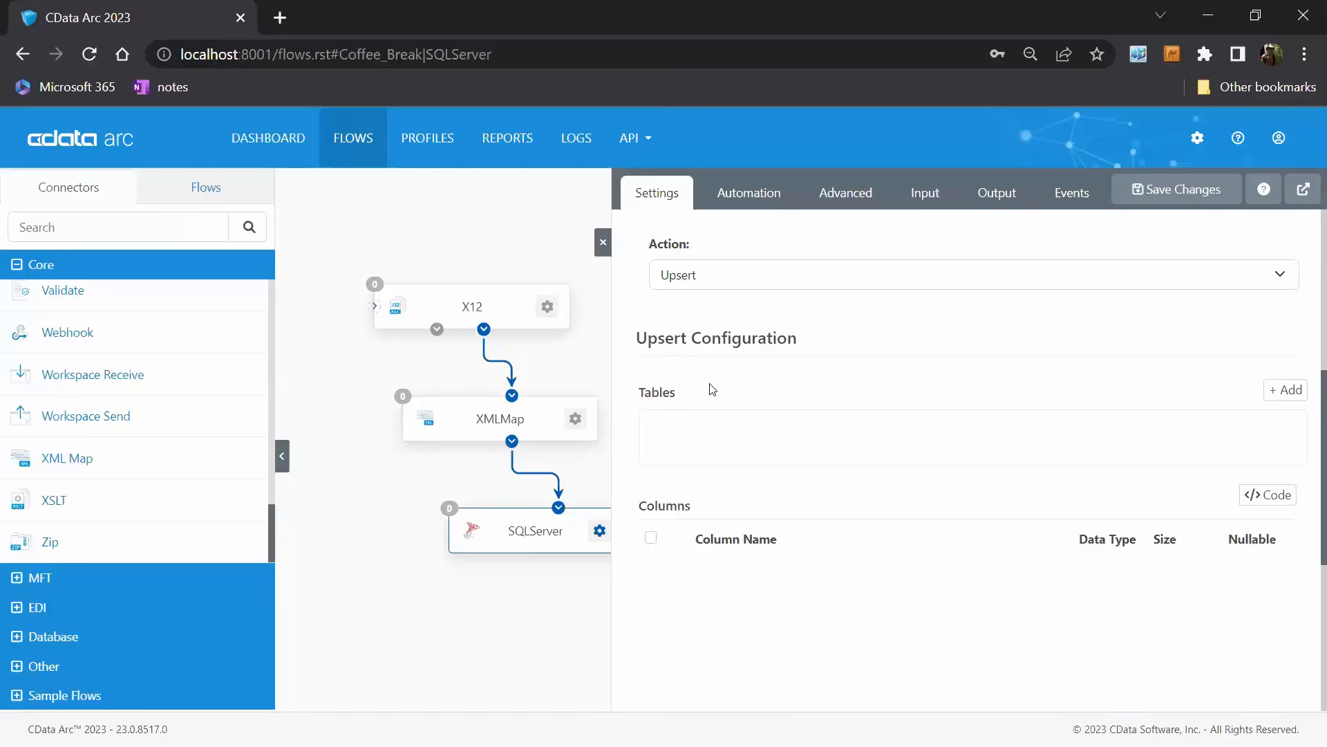
{"action": "left_click", "coordinate": [1287, 391]}
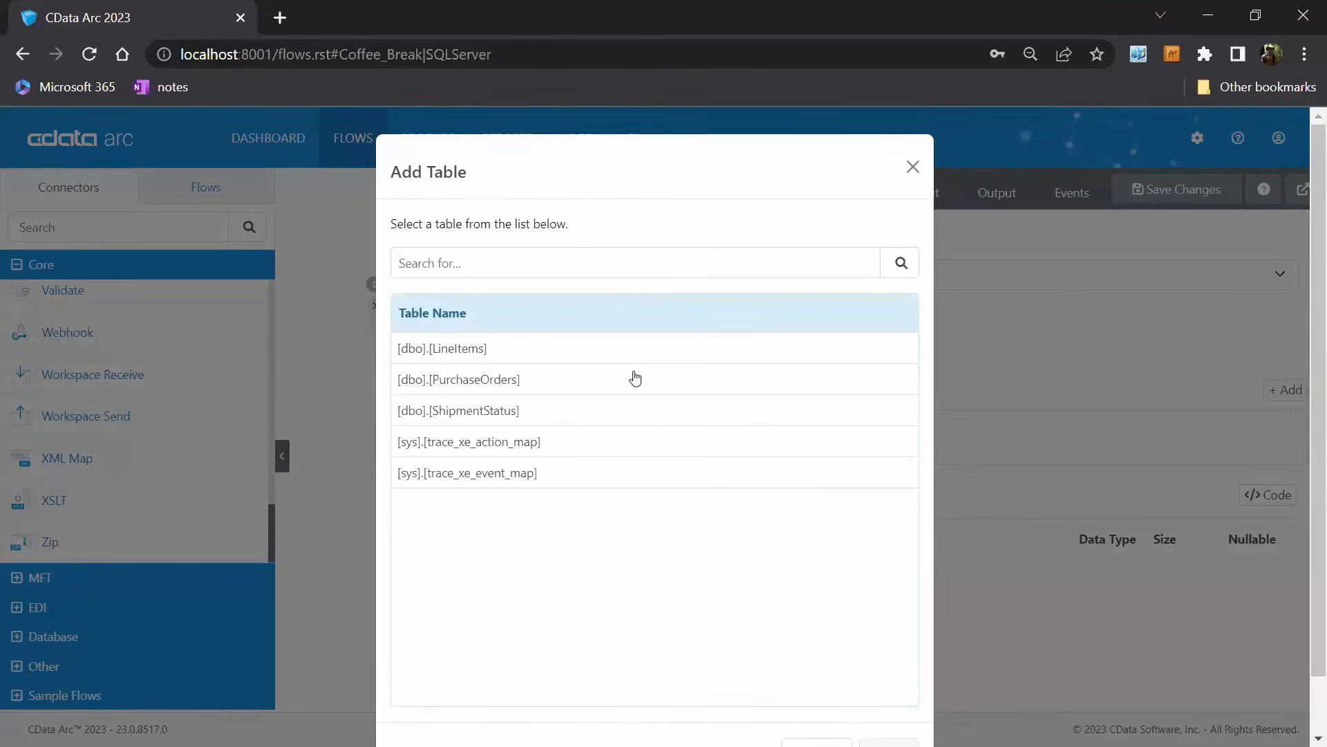
{"action": "left_click", "coordinate": [777, 383]}
{"action": "scroll", "coordinate": [843, 491], "scroll_direction": "down", "scroll_amount": 1}
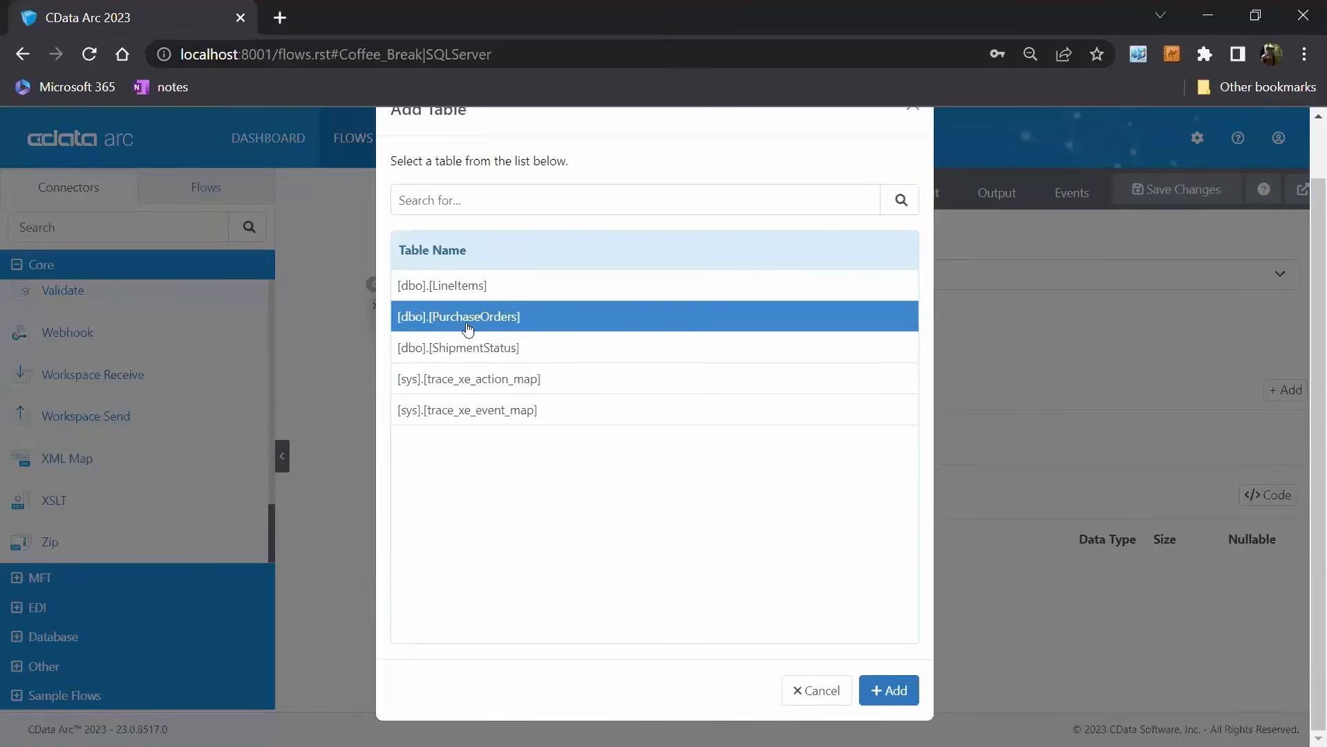
{"action": "left_click", "coordinate": [893, 691]}
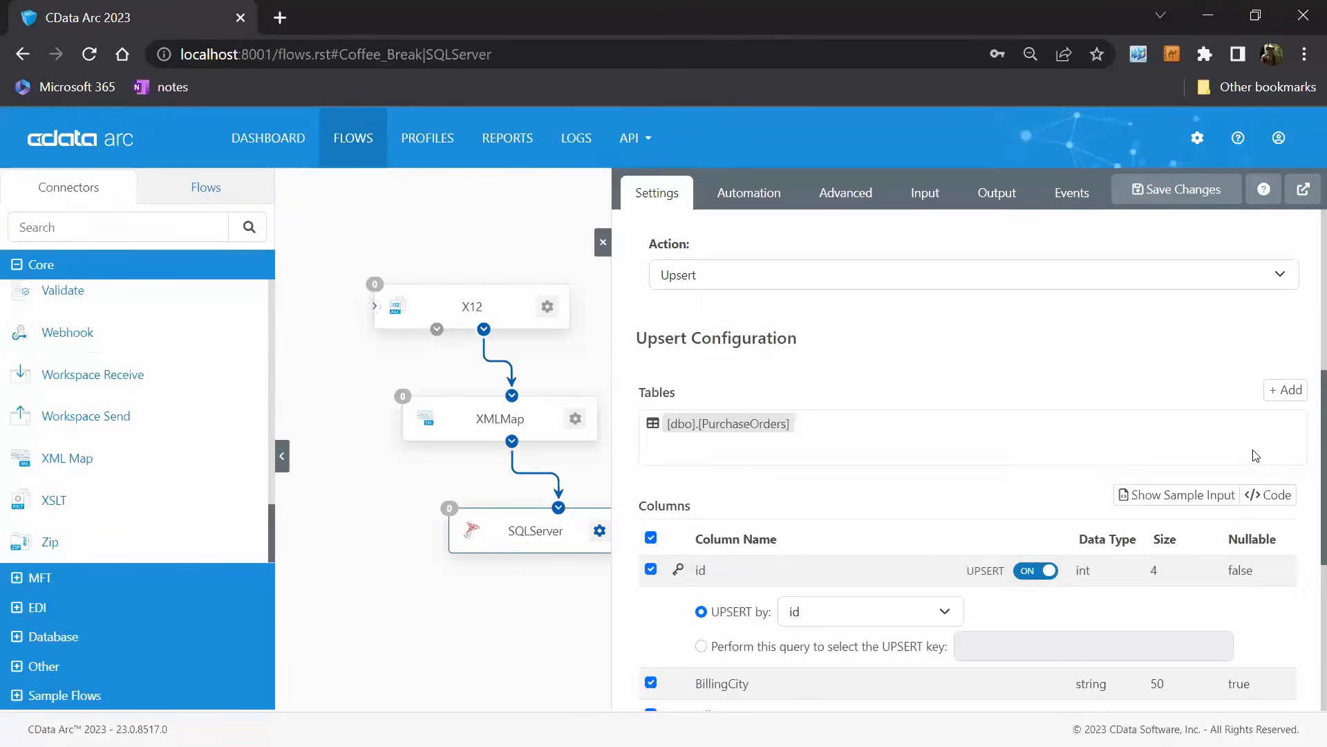
Add [dbo].[LineItems] as a child table of PurchaseOrders, save the SQLServer connector and close its settings.
{"action": "left_click", "coordinate": [1295, 402]}
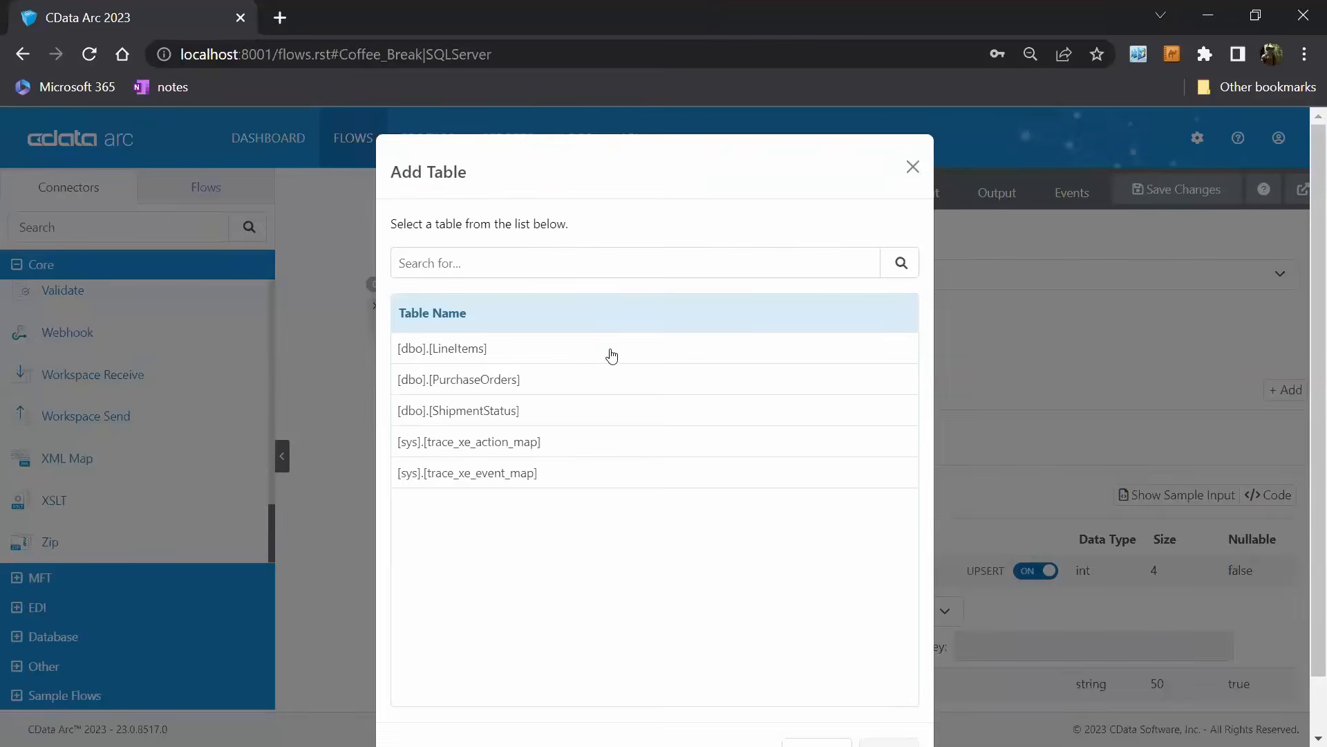
{"action": "left_click", "coordinate": [621, 349]}
{"action": "scroll", "coordinate": [794, 486], "scroll_direction": "down", "scroll_amount": 1}
{"action": "left_click", "coordinate": [896, 691]}
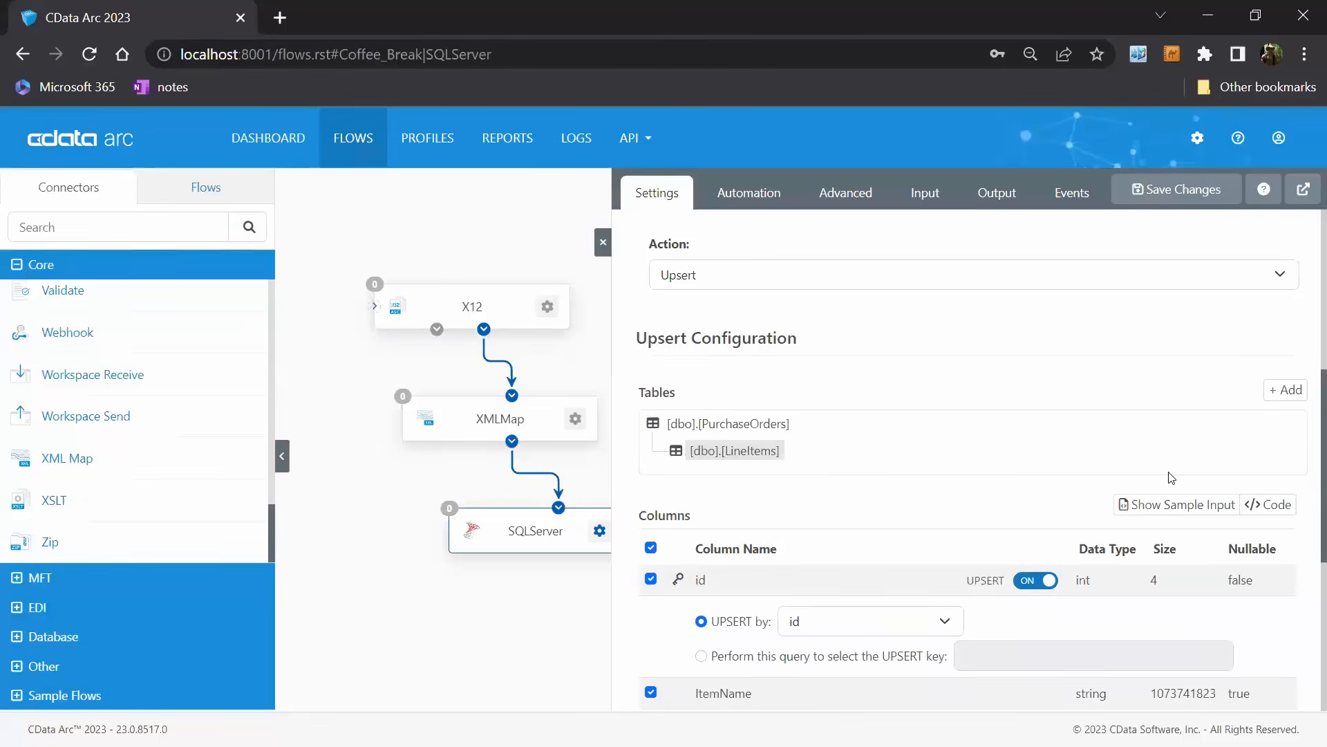
{"action": "scroll", "coordinate": [1171, 477], "scroll_direction": "up", "scroll_amount": 3}
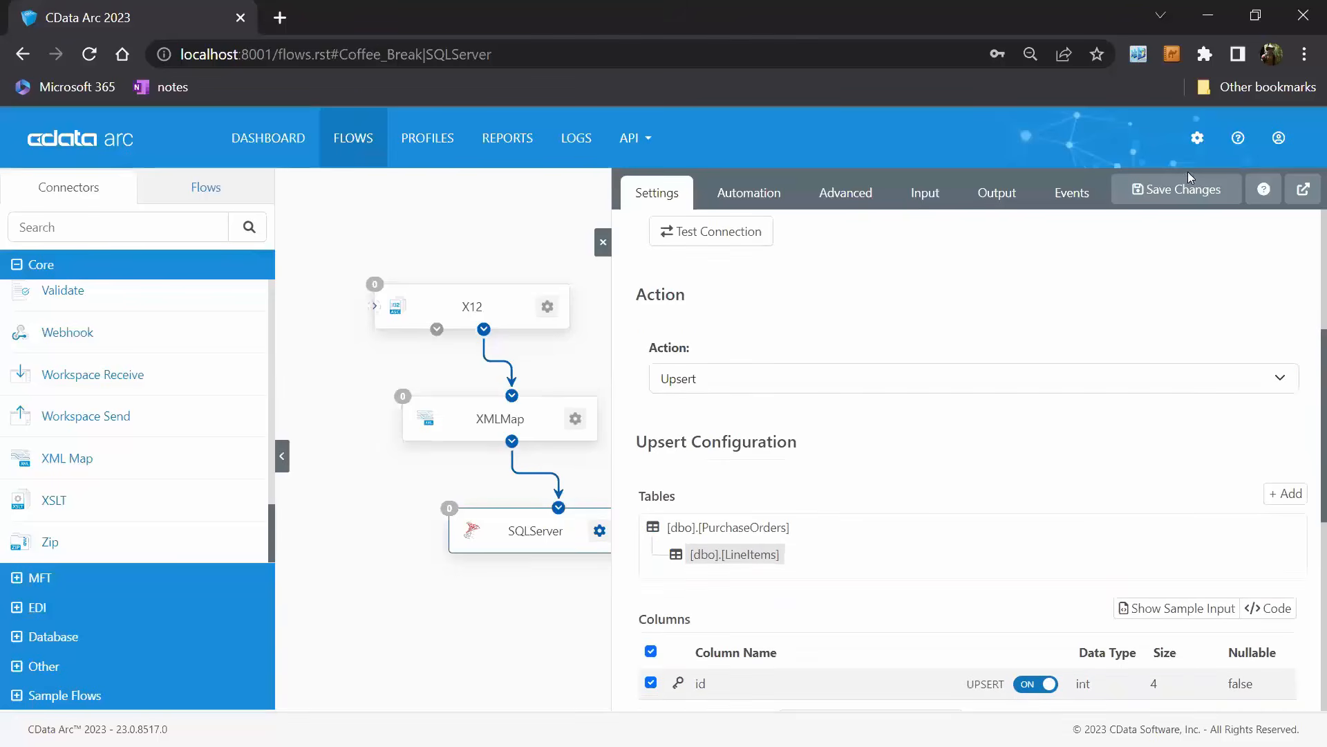
{"action": "left_click", "coordinate": [1182, 189]}
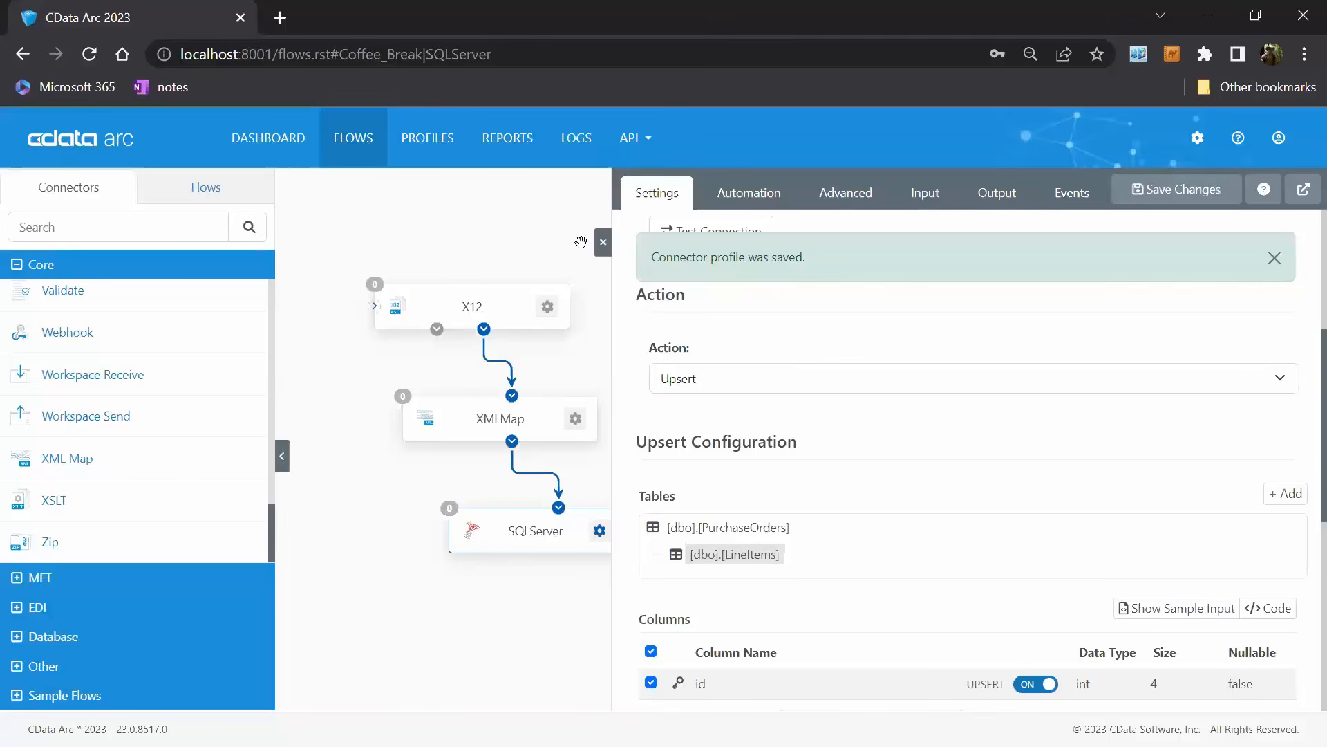
{"action": "left_click", "coordinate": [603, 242]}
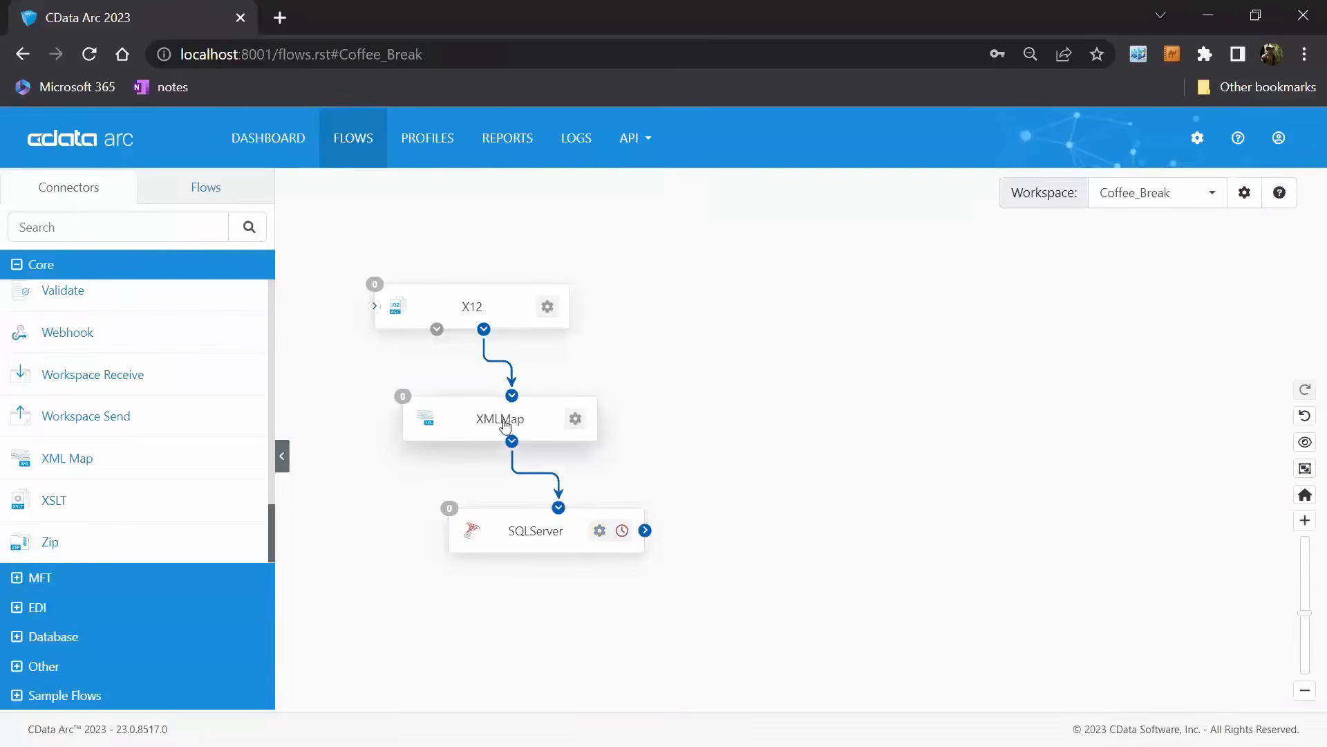
Set the XMLMap connector's source file to connector://X12:our850.xml.
{"action": "left_click", "coordinate": [525, 427]}
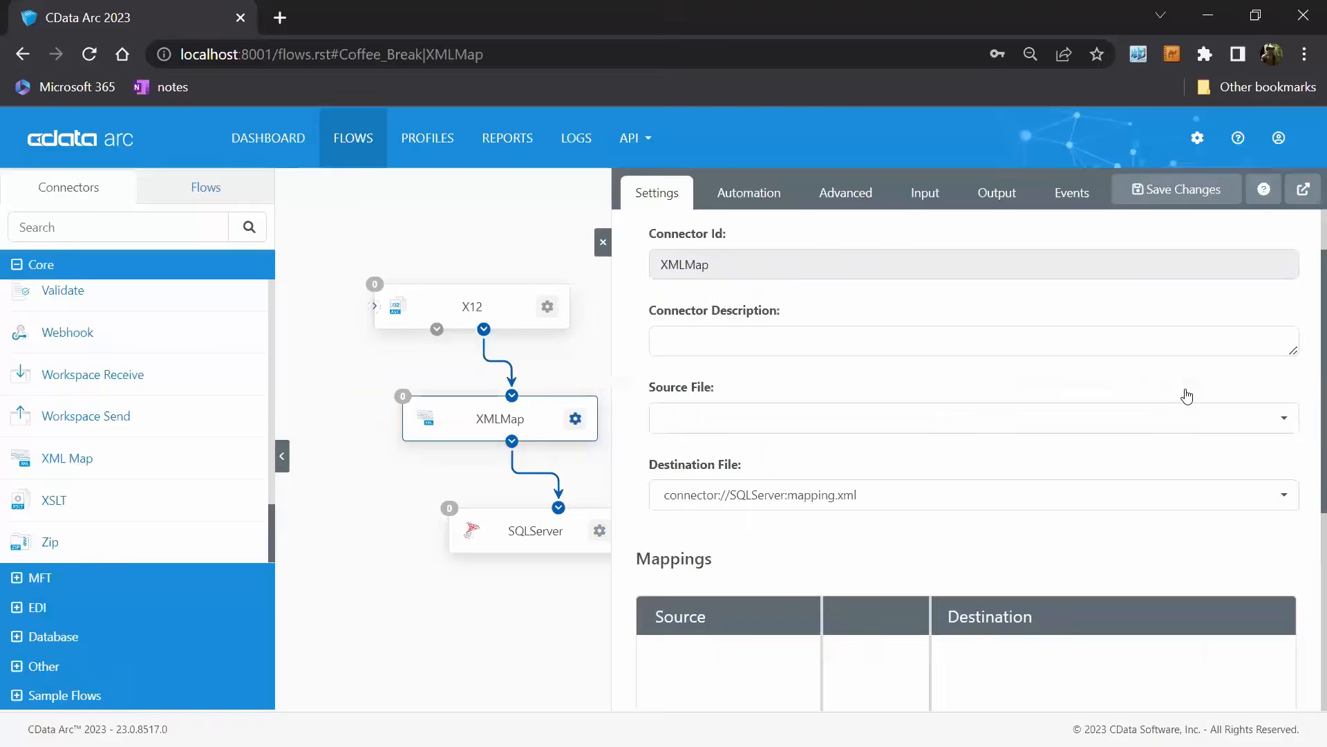
{"action": "scroll", "coordinate": [1037, 228], "scroll_direction": "down", "scroll_amount": 4}
{"action": "scroll", "coordinate": [968, 415], "scroll_direction": "up", "scroll_amount": 2}
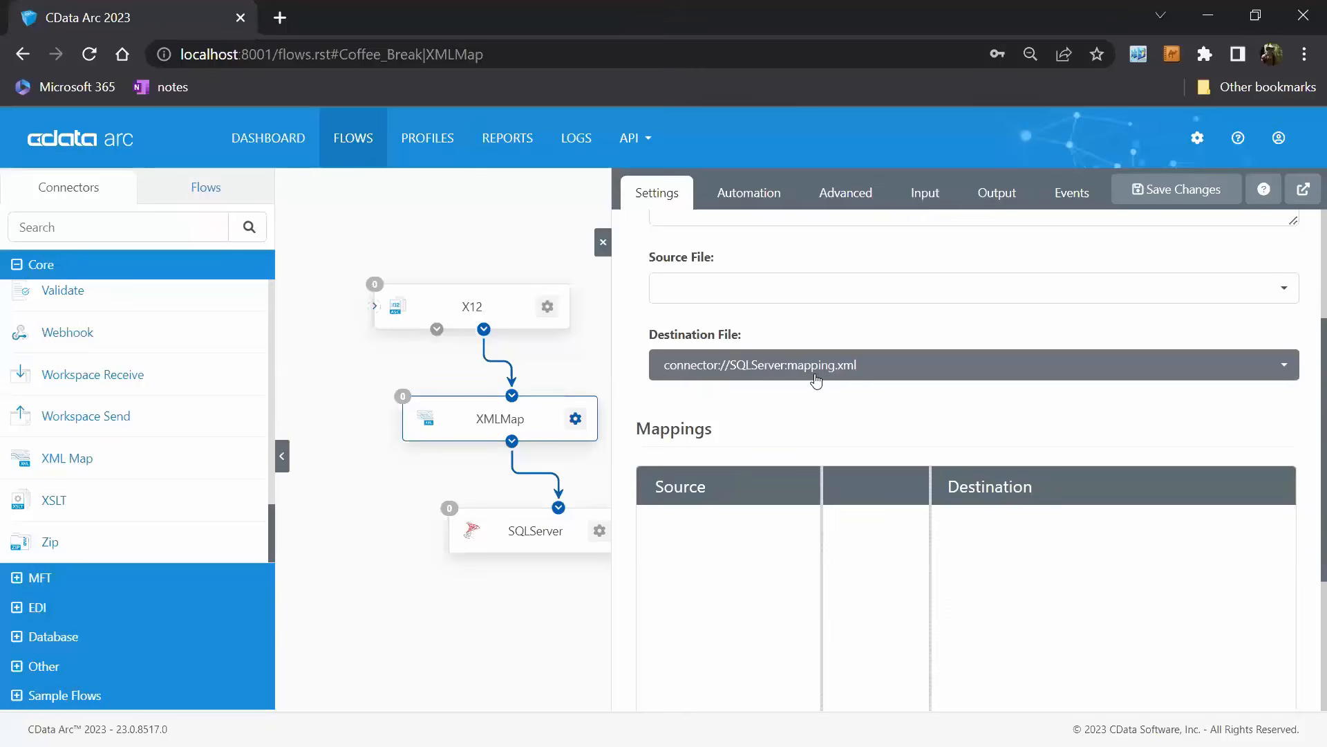
{"action": "left_click", "coordinate": [964, 299]}
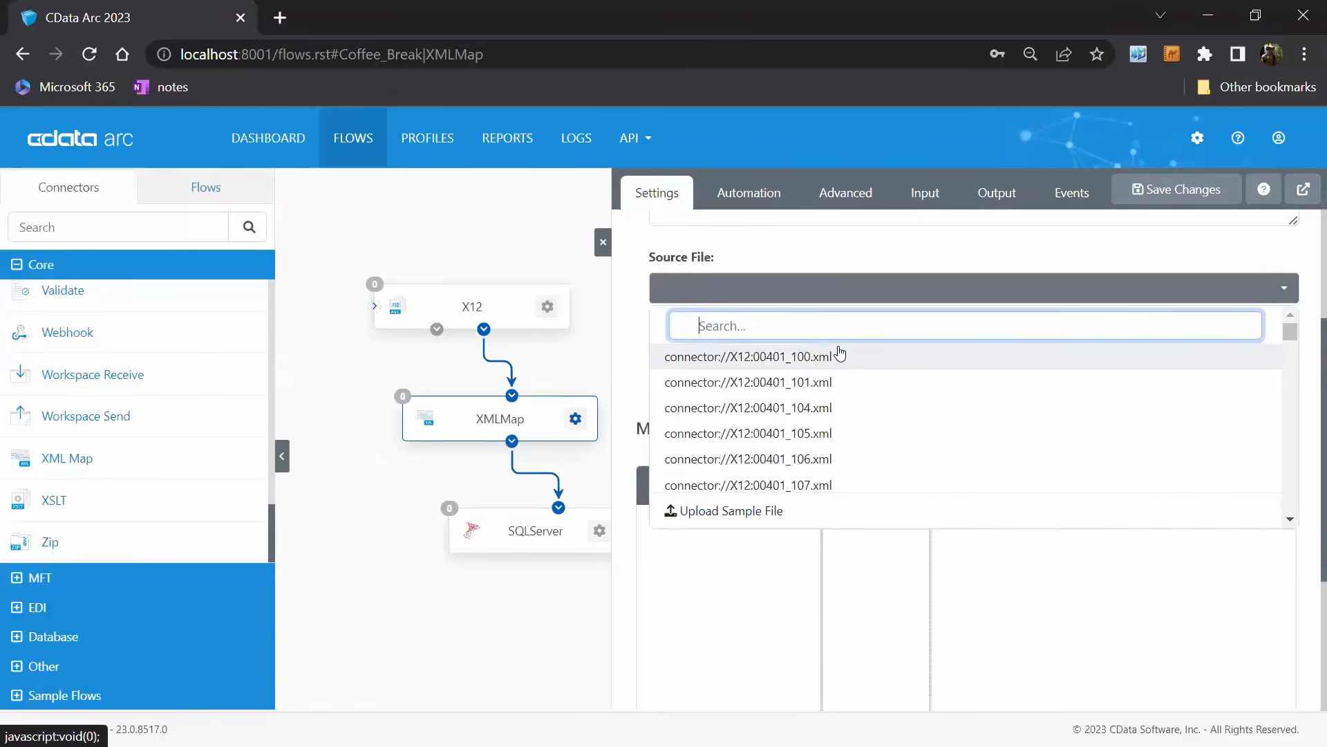
{"action": "type", "text": "our"}
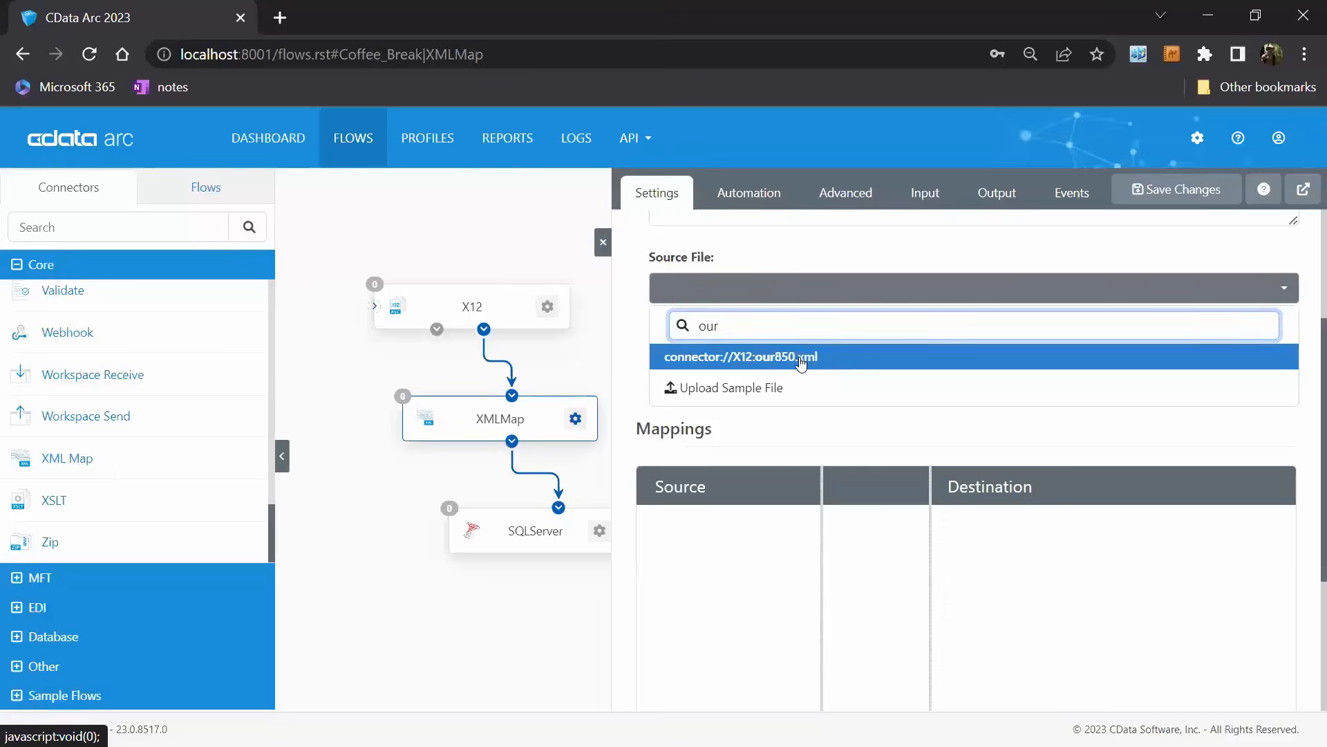
{"action": "left_click", "coordinate": [802, 358]}
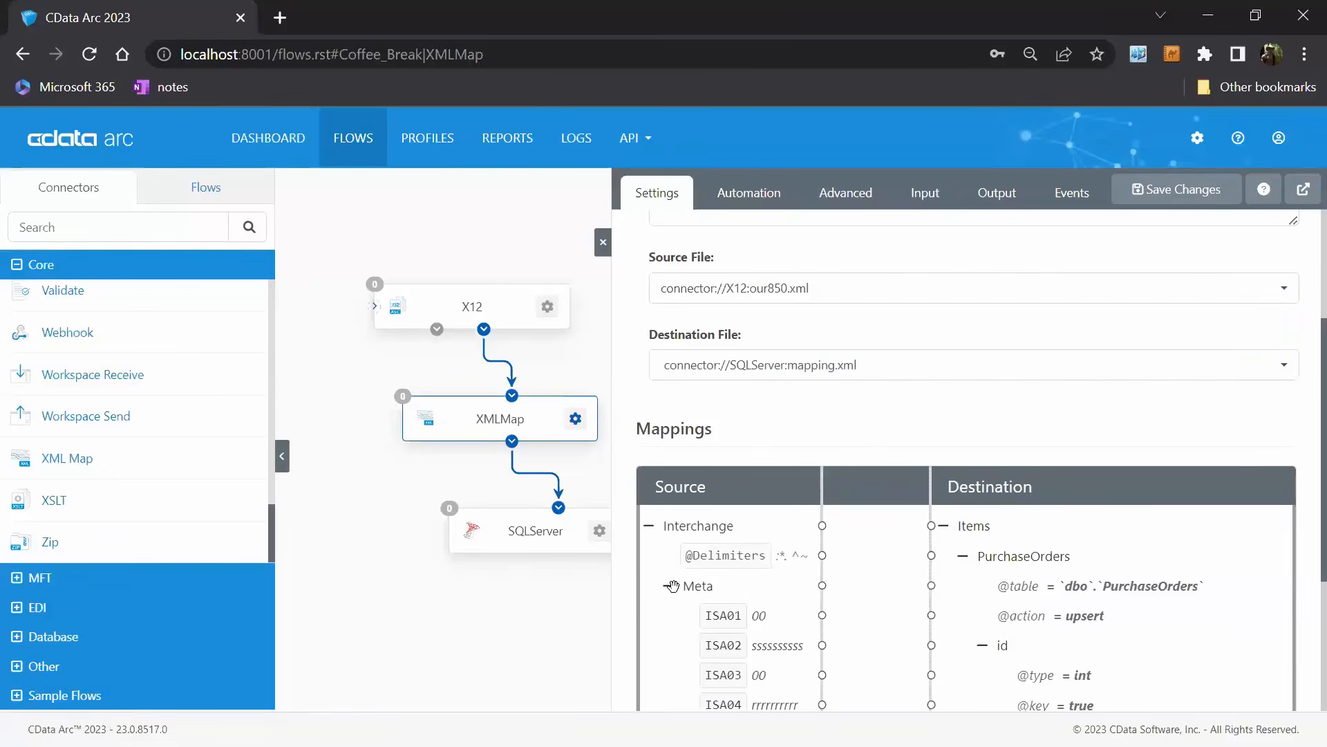
Collapse the source's Interchange Meta node, widen the Source column and expand TransactionSet down to the TX-00401-850 segments.
{"action": "left_click", "coordinate": [669, 588]}
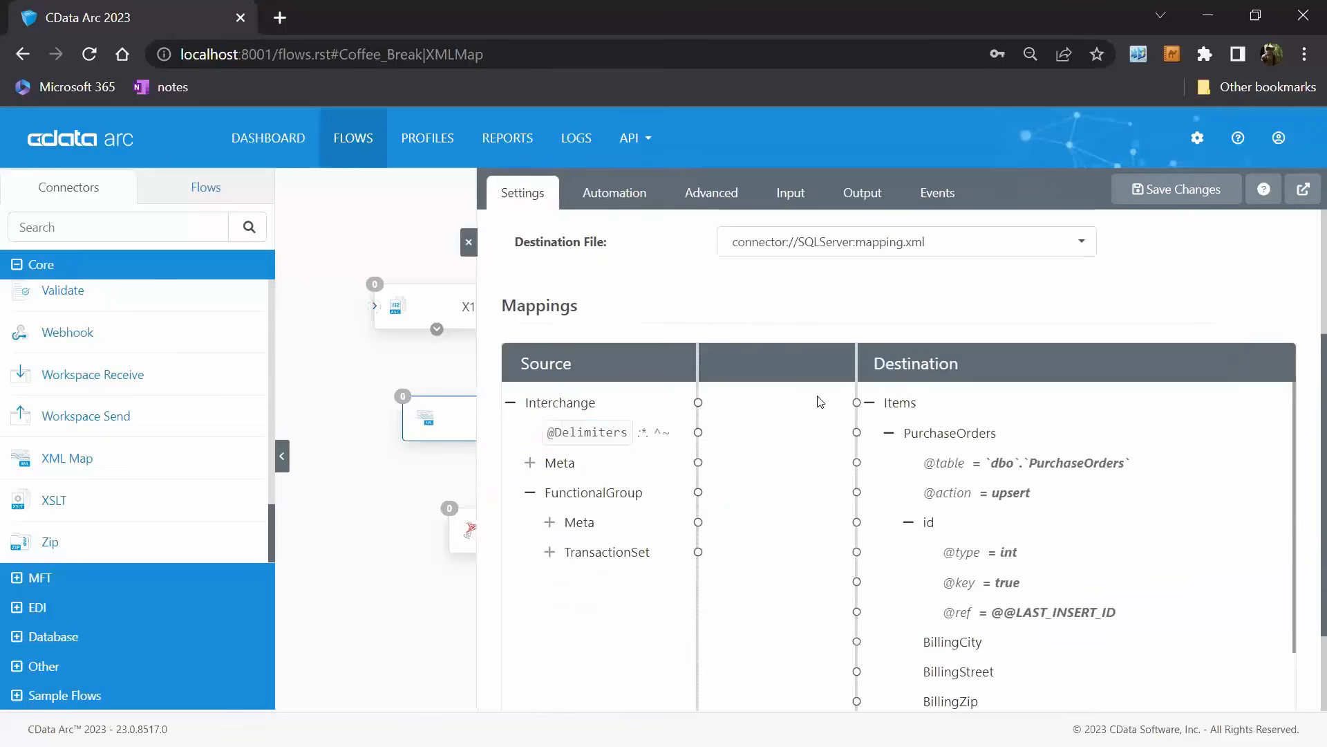
{"action": "left_click_drag", "start_coordinate": [697, 370], "coordinate": [740, 370]}
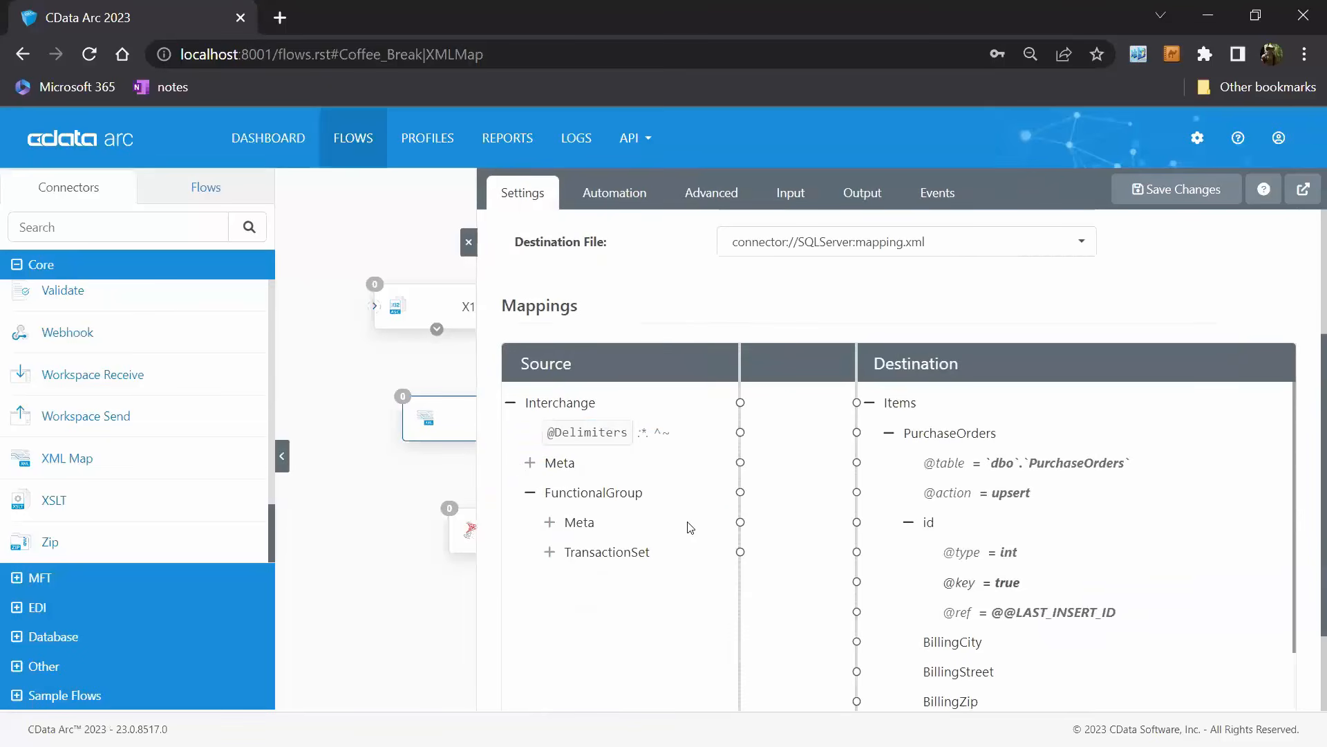
{"action": "left_click", "coordinate": [549, 552]}
{"action": "left_click", "coordinate": [568, 581]}
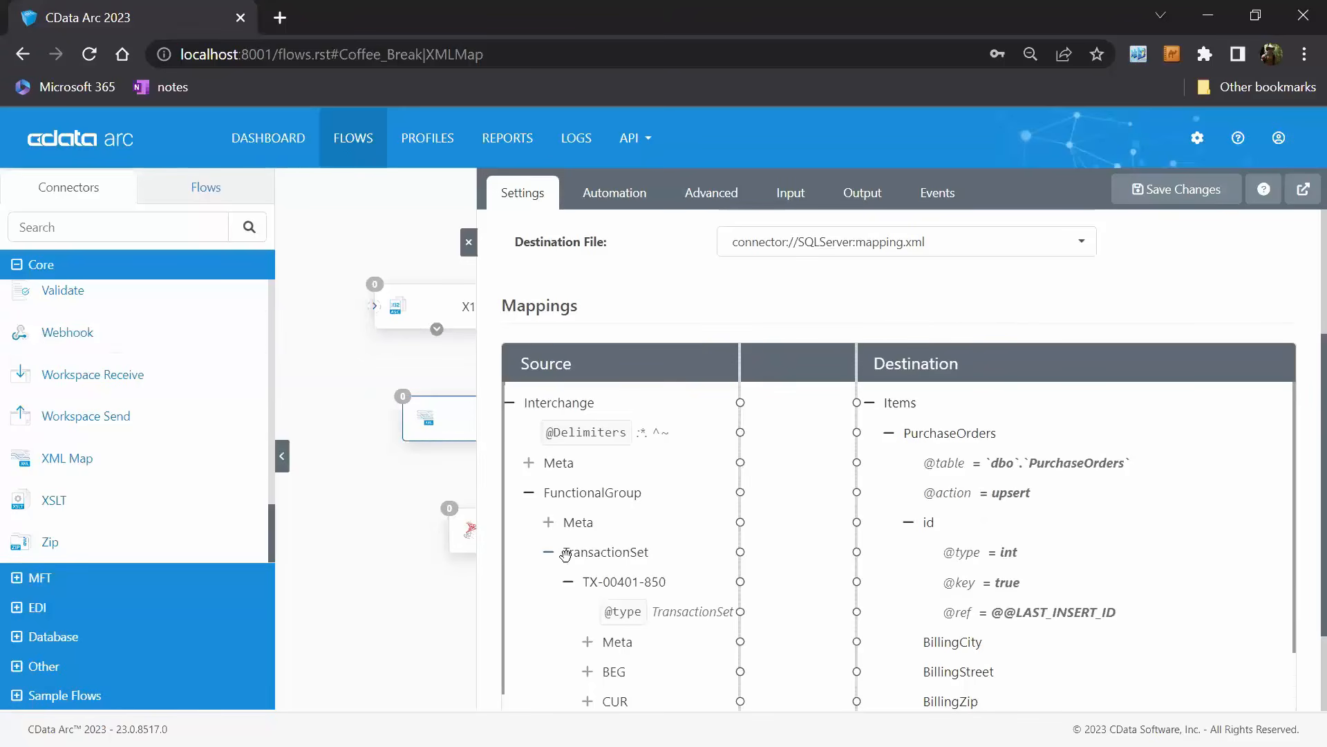
Map the source TX-00401-850 node to the destination PurchaseOrders node as a Foreach loop.
{"action": "scroll", "coordinate": [1058, 585], "scroll_direction": "up", "scroll_amount": 2}
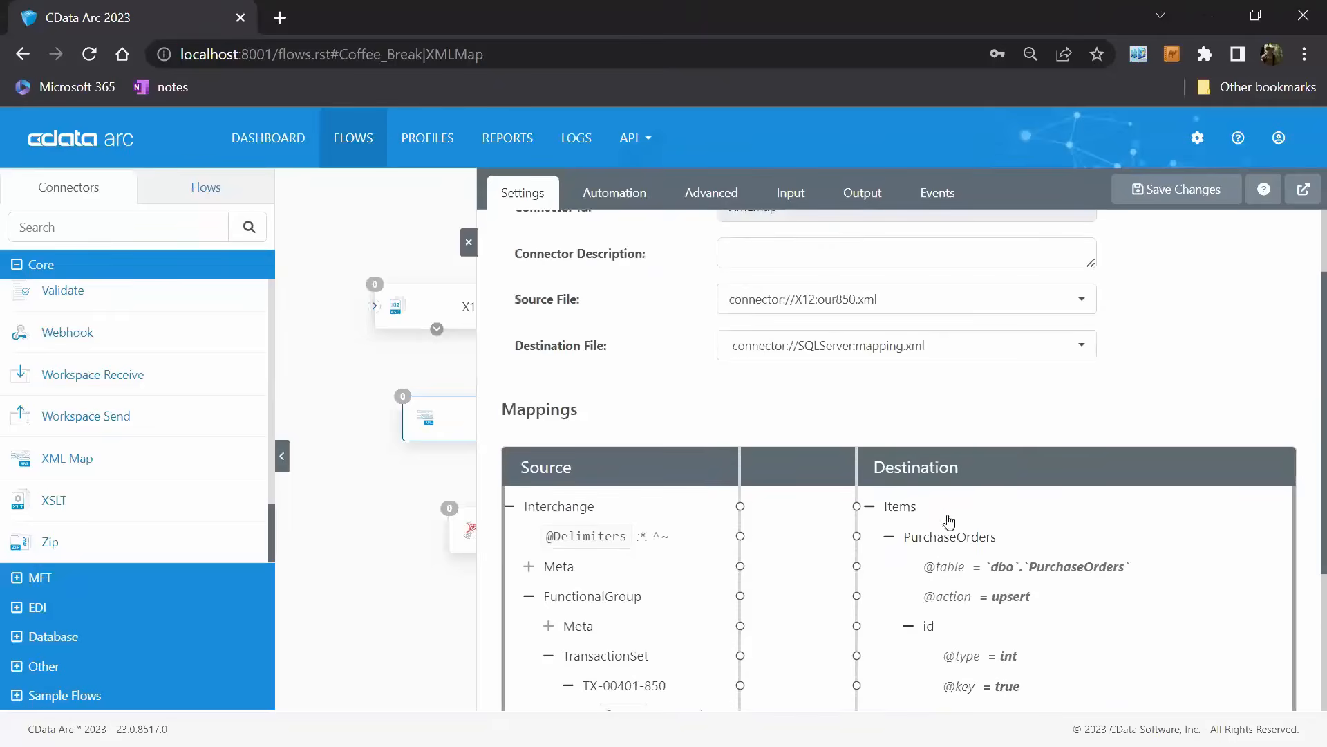
{"action": "scroll", "coordinate": [1046, 515], "scroll_direction": "down", "scroll_amount": 3}
{"action": "scroll", "coordinate": [679, 531], "scroll_direction": "down", "scroll_amount": 5}
{"action": "scroll", "coordinate": [1147, 479], "scroll_direction": "up", "scroll_amount": 5}
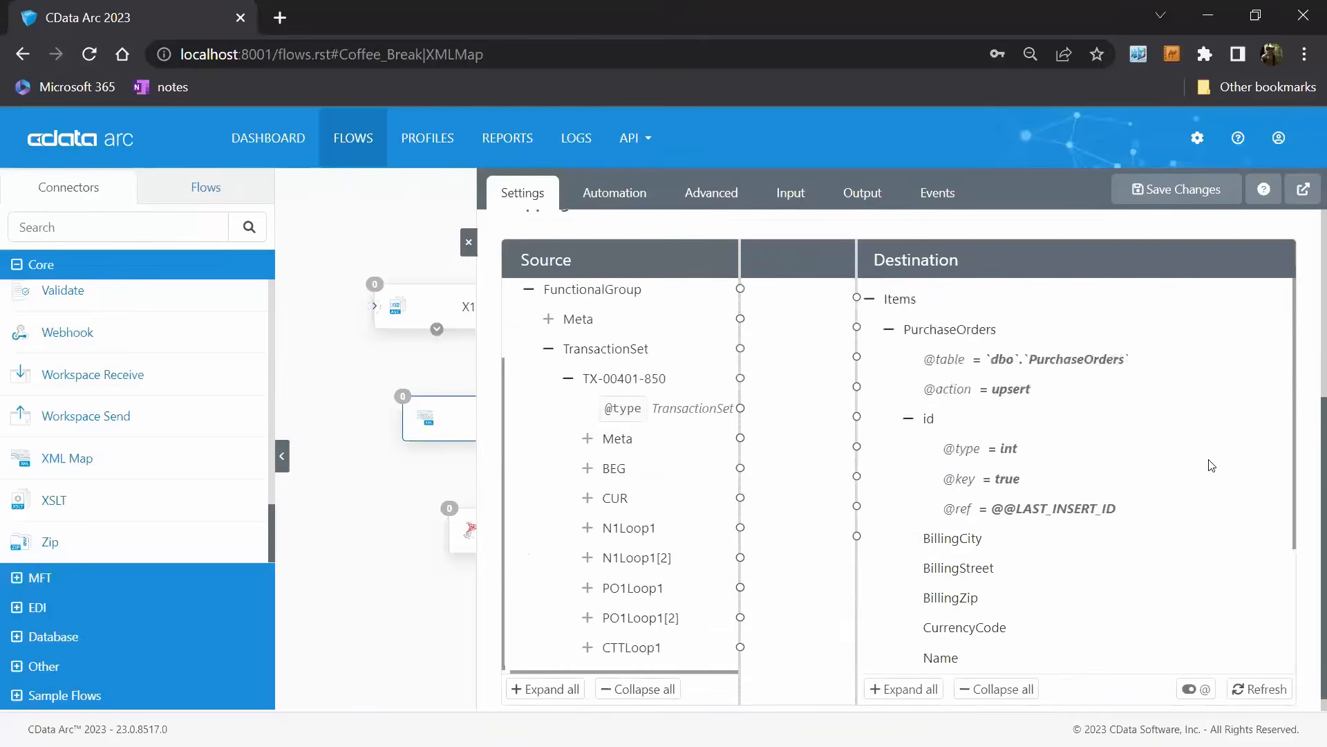
{"action": "mouse_move", "coordinate": [1149, 480]}
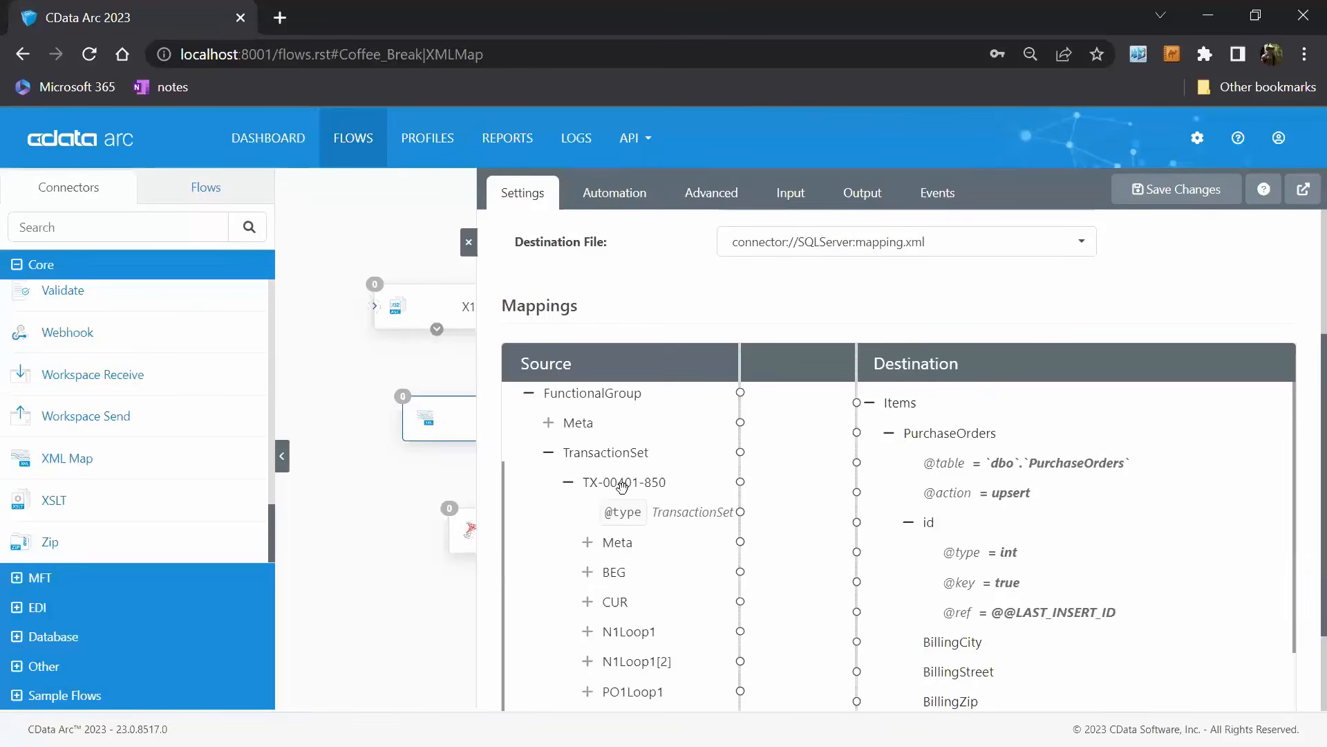
{"action": "left_click_drag", "start_coordinate": [623, 486], "coordinate": [942, 443]}
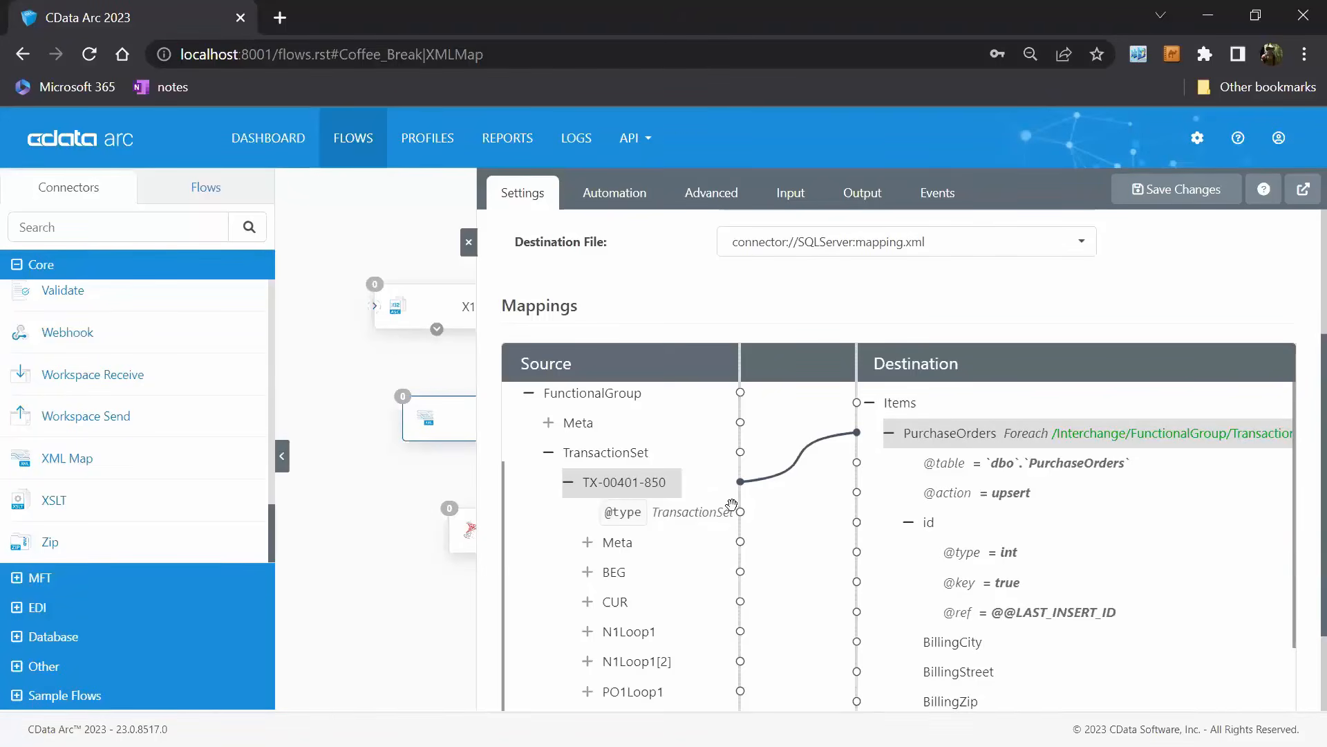
Map the source PO1Loop1 node to the destination LineItems node as a Foreach loop inside PurchaseOrders.
{"action": "scroll", "coordinate": [719, 508], "scroll_direction": "down", "scroll_amount": 2}
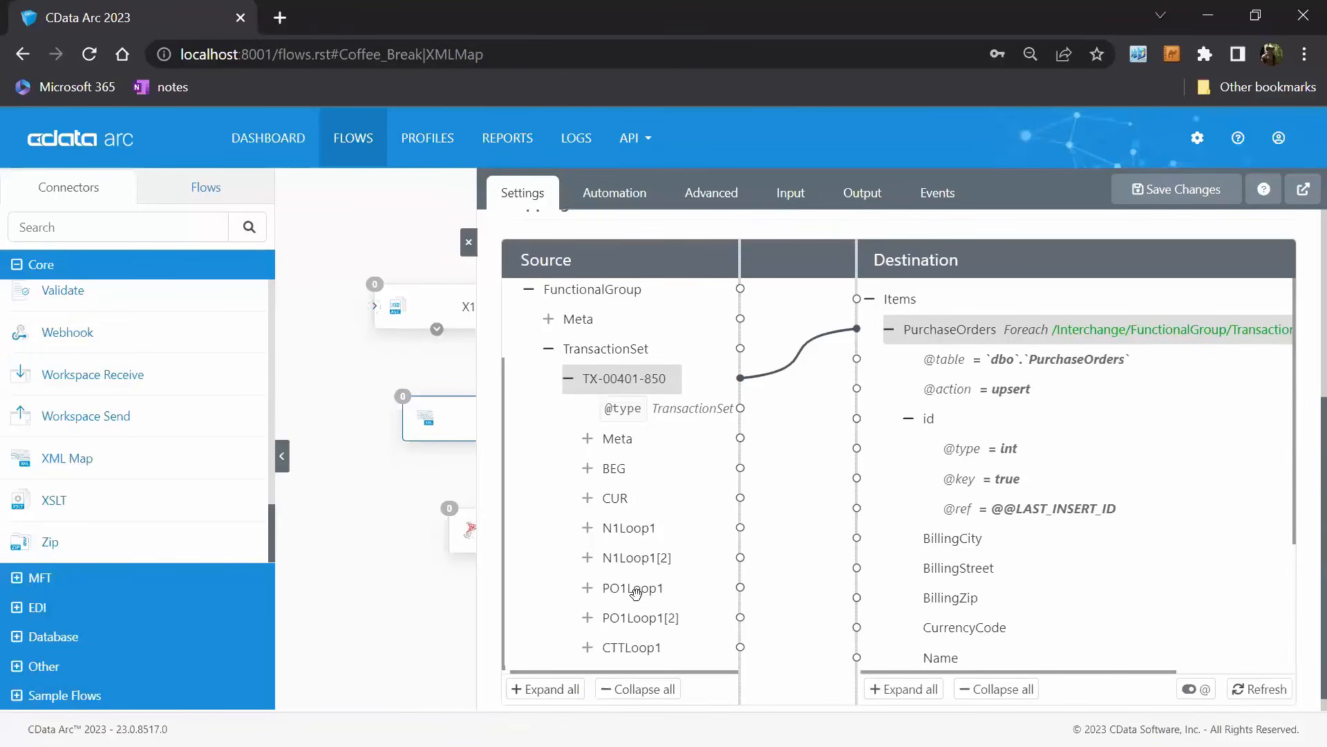
{"action": "scroll", "coordinate": [1184, 462], "scroll_direction": "down", "scroll_amount": 3}
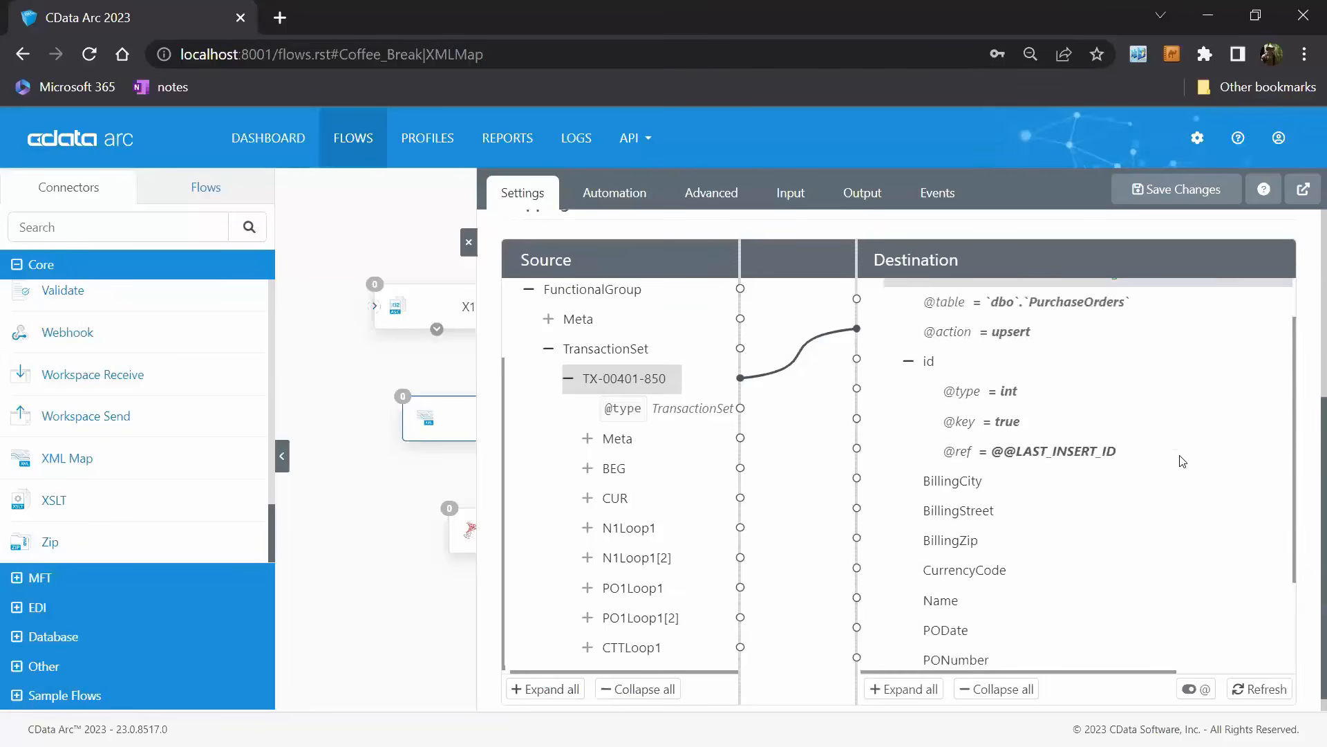
{"action": "left_click", "coordinate": [910, 653]}
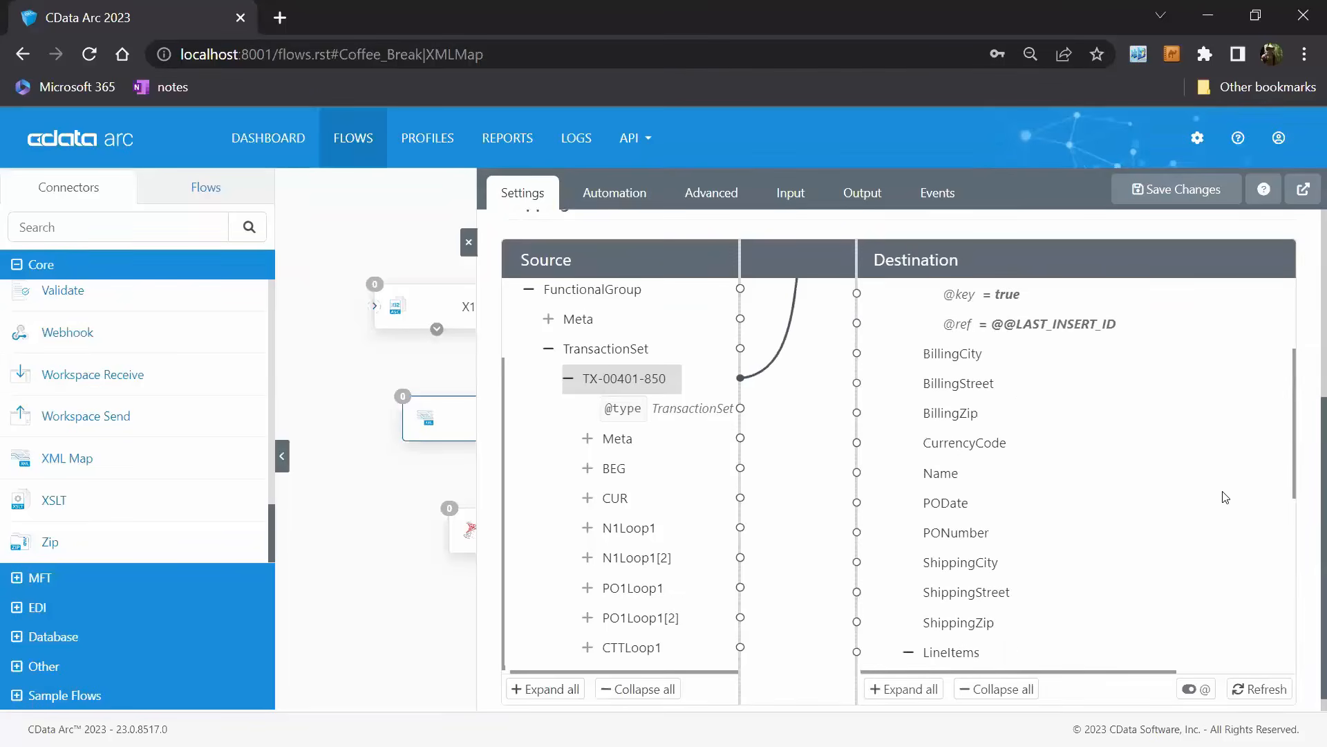
{"action": "scroll", "coordinate": [1221, 497], "scroll_direction": "down", "scroll_amount": 4}
{"action": "scroll", "coordinate": [1250, 517], "scroll_direction": "up", "scroll_amount": 1}
{"action": "left_click_drag", "start_coordinate": [632, 588], "coordinate": [980, 458]}
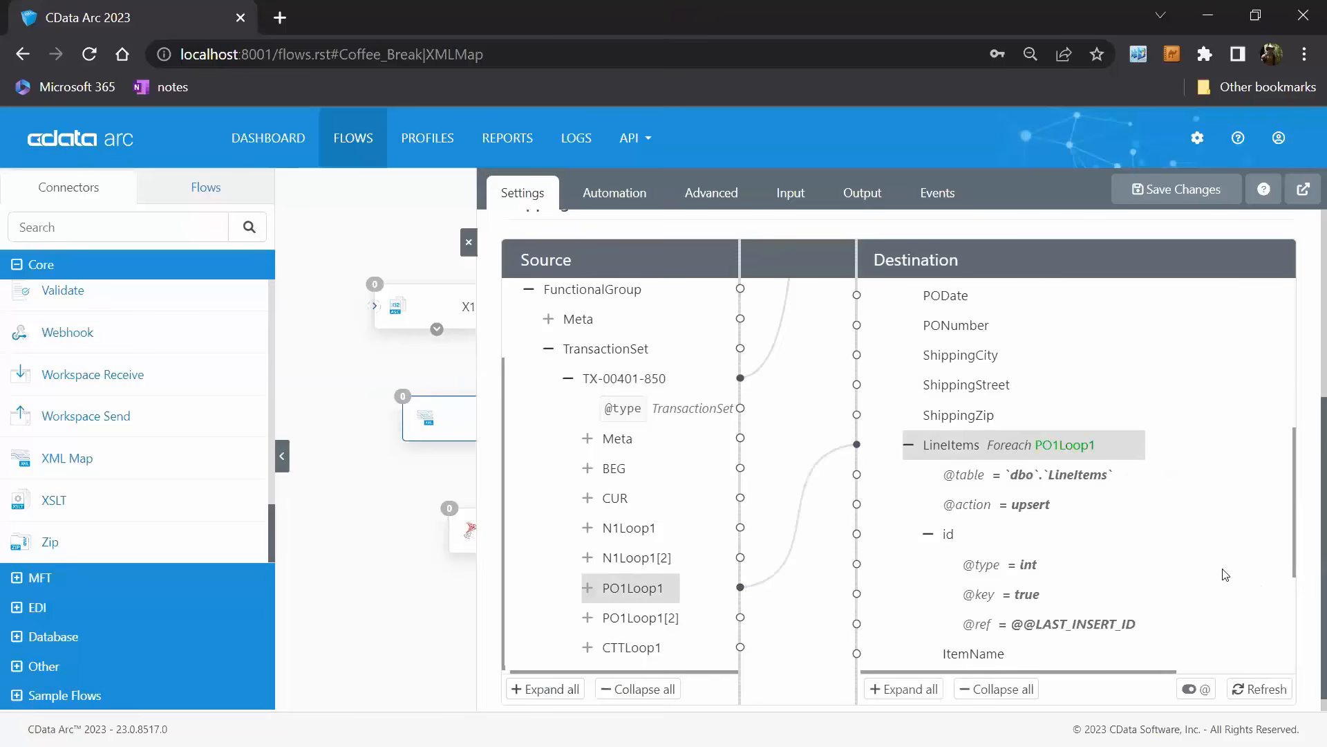
{"action": "scroll", "coordinate": [1218, 569], "scroll_direction": "up", "scroll_amount": 5}
{"action": "scroll", "coordinate": [1219, 569], "scroll_direction": "up", "scroll_amount": 2}
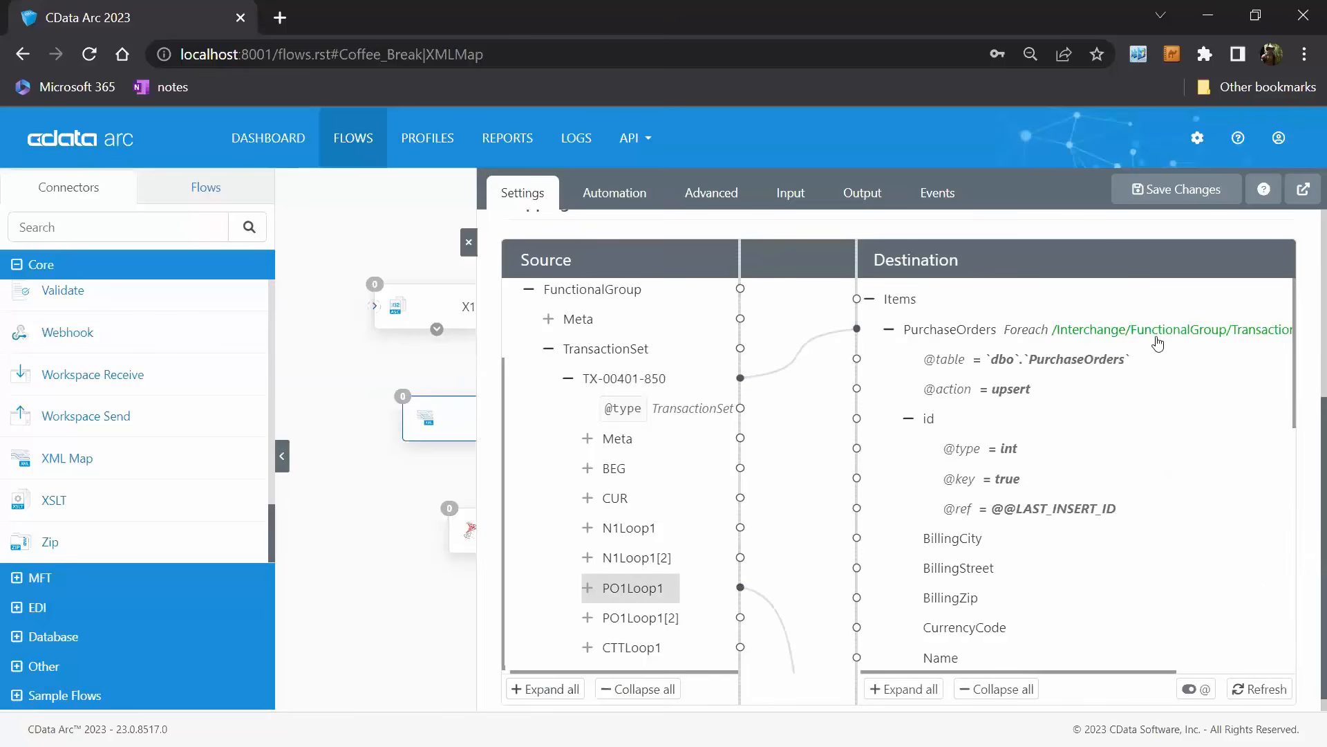
Expand the source BEG segment under TX-00401-850 to list its elements.
{"action": "scroll", "coordinate": [1118, 510], "scroll_direction": "down", "scroll_amount": 6}
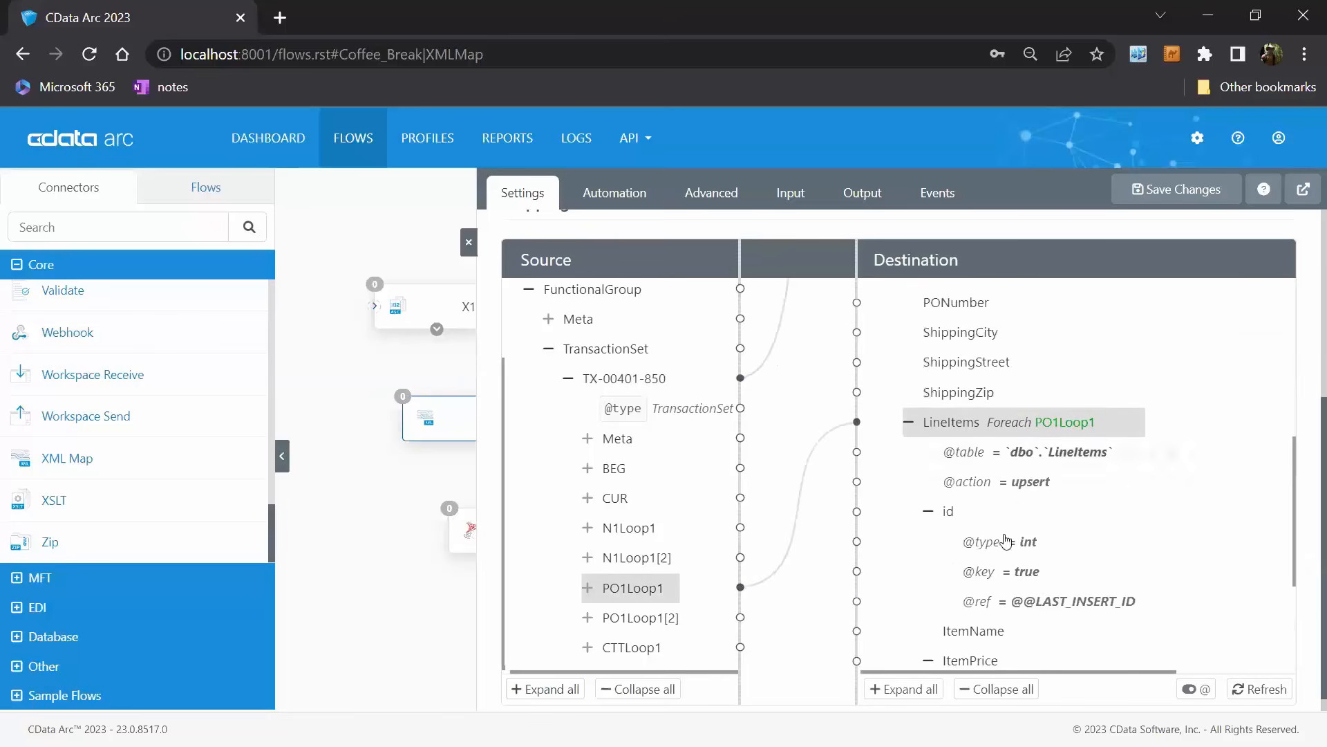
{"action": "scroll", "coordinate": [1140, 532], "scroll_direction": "up", "scroll_amount": 5}
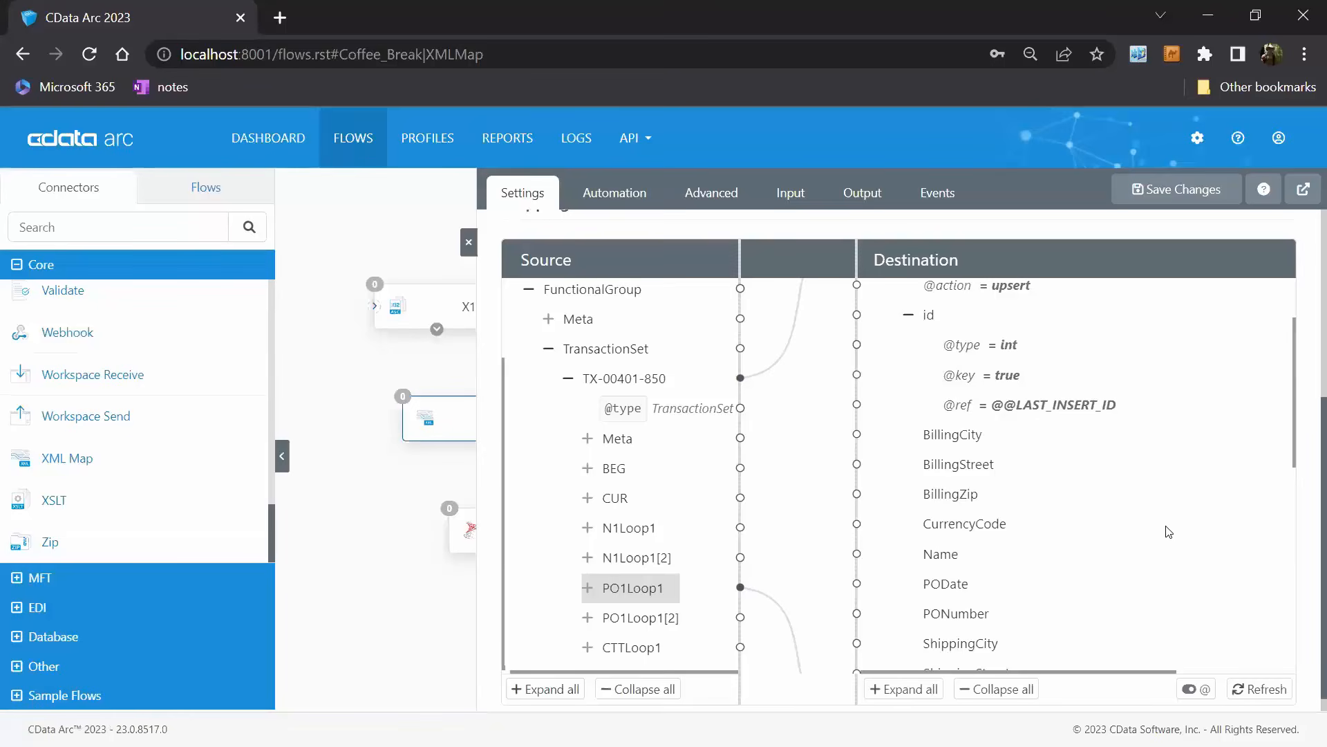
{"action": "scroll", "coordinate": [1157, 535], "scroll_direction": "up", "scroll_amount": 2}
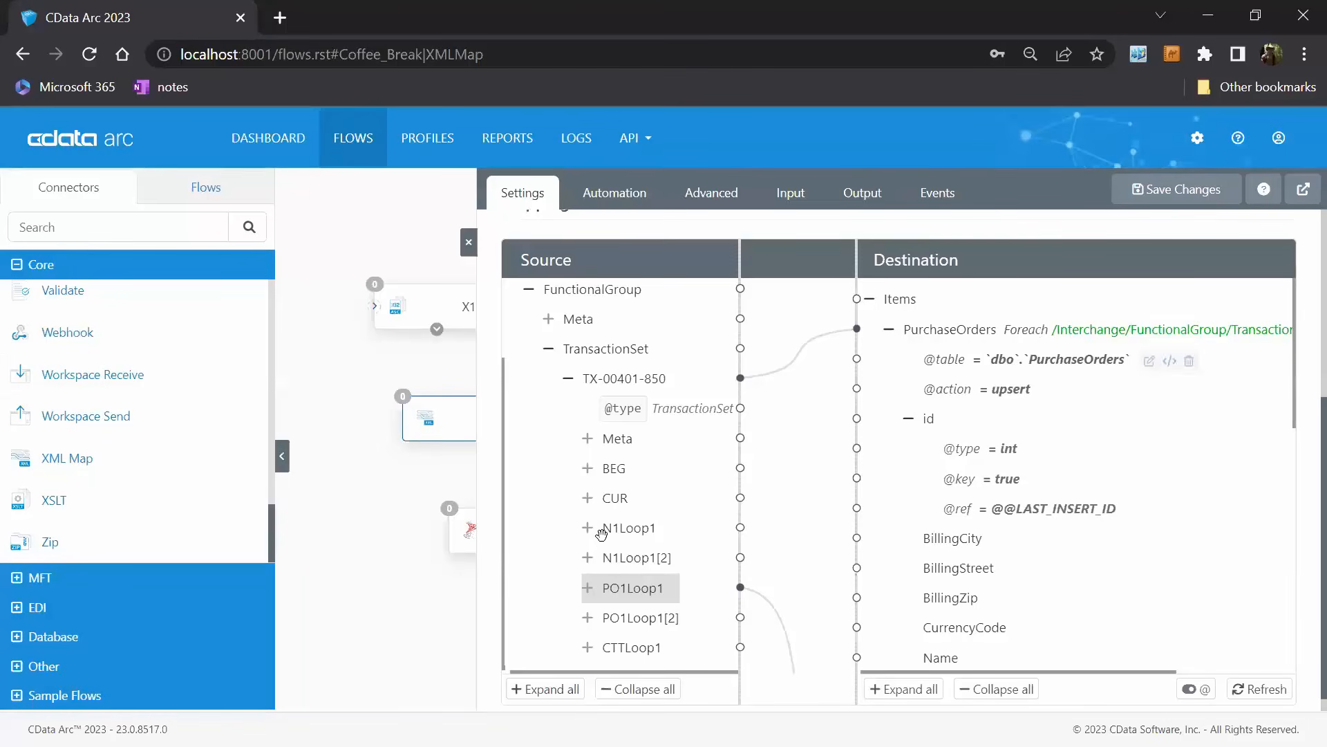
{"action": "left_click", "coordinate": [588, 470]}
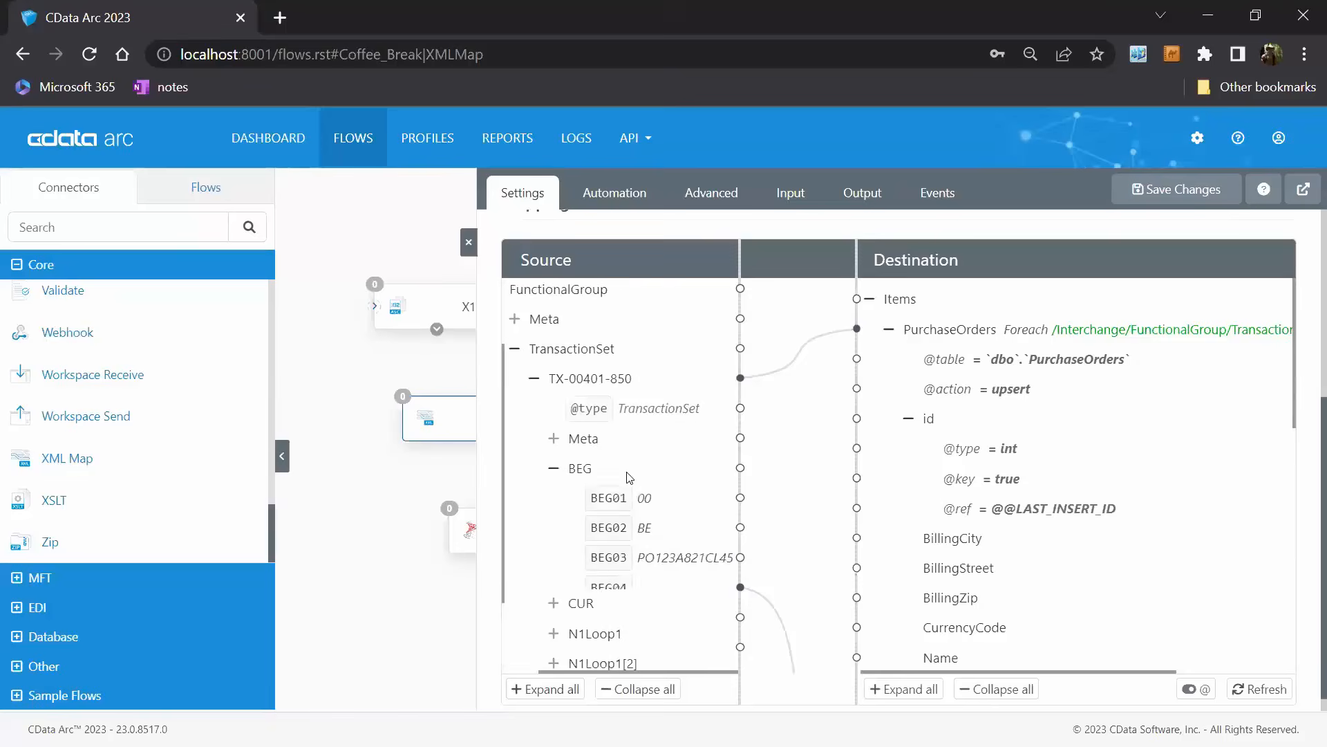
{"action": "scroll", "coordinate": [658, 483], "scroll_direction": "down", "scroll_amount": 1}
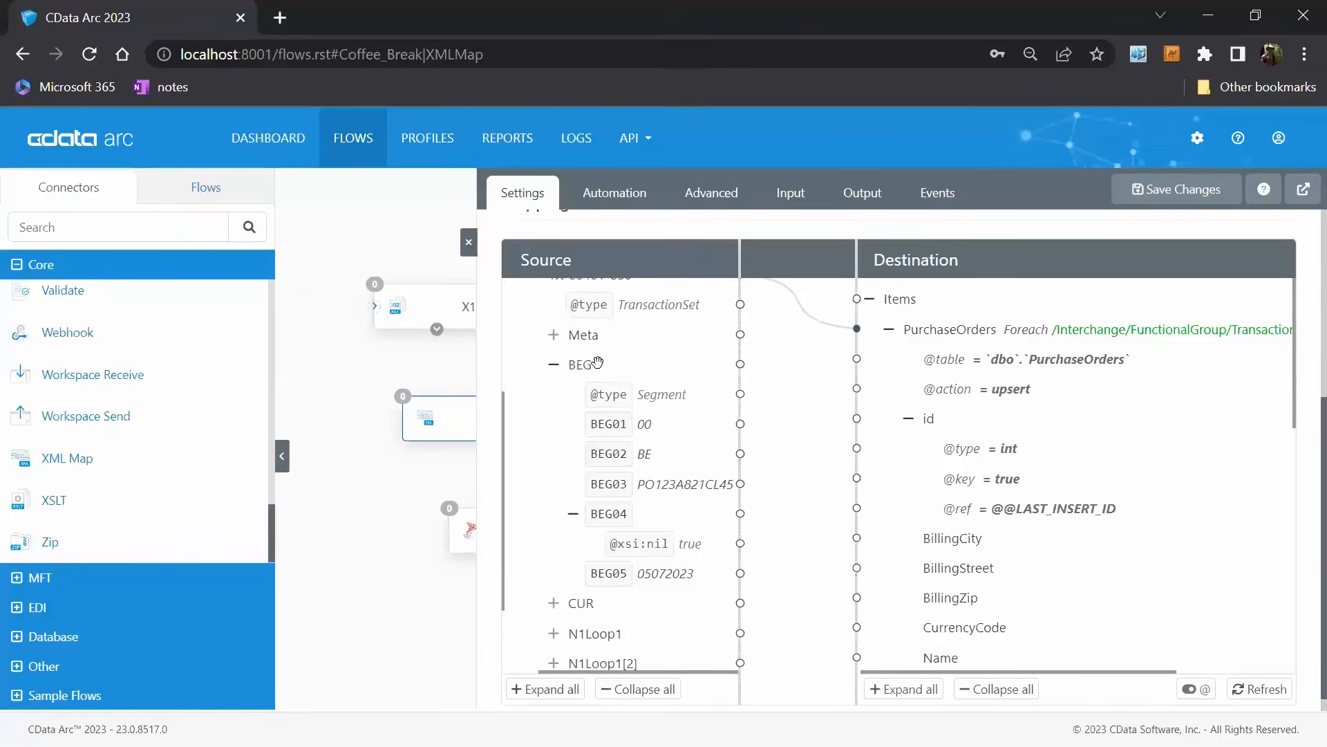
{"action": "left_click", "coordinate": [553, 364]}
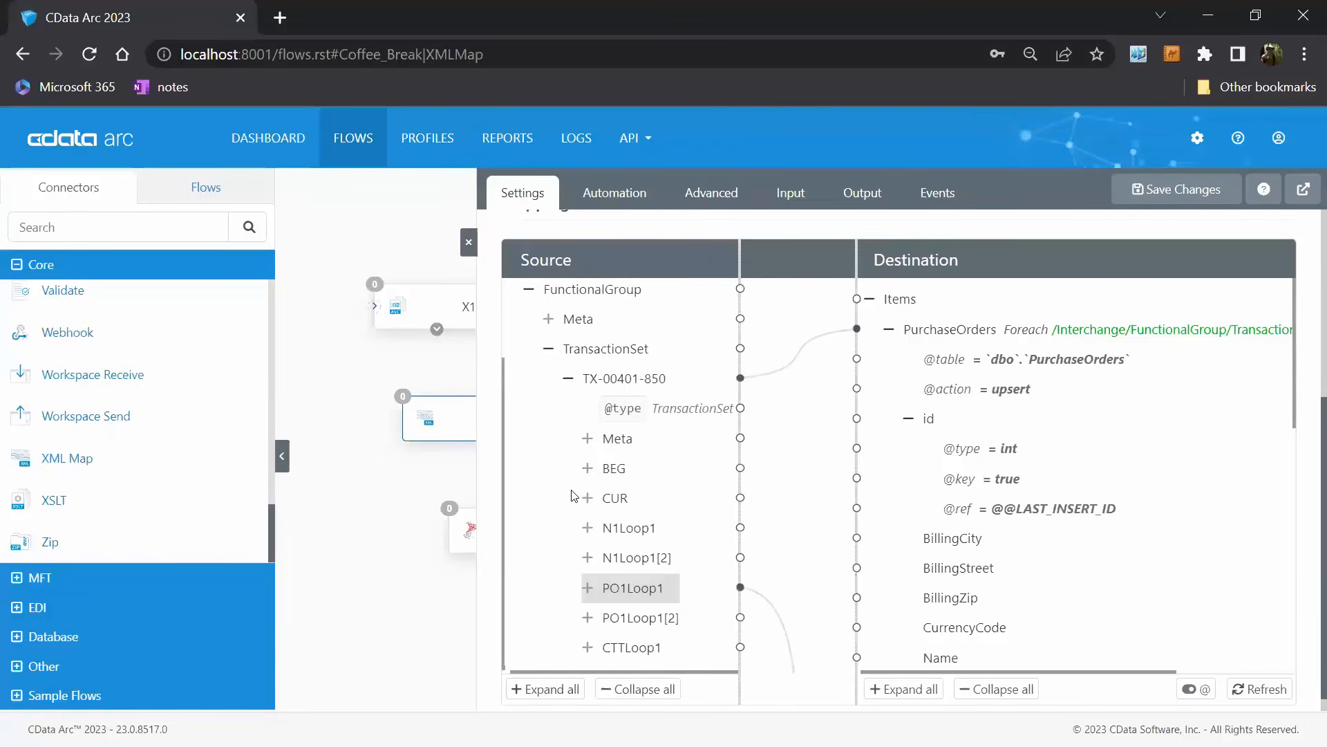
{"action": "left_click", "coordinate": [585, 466]}
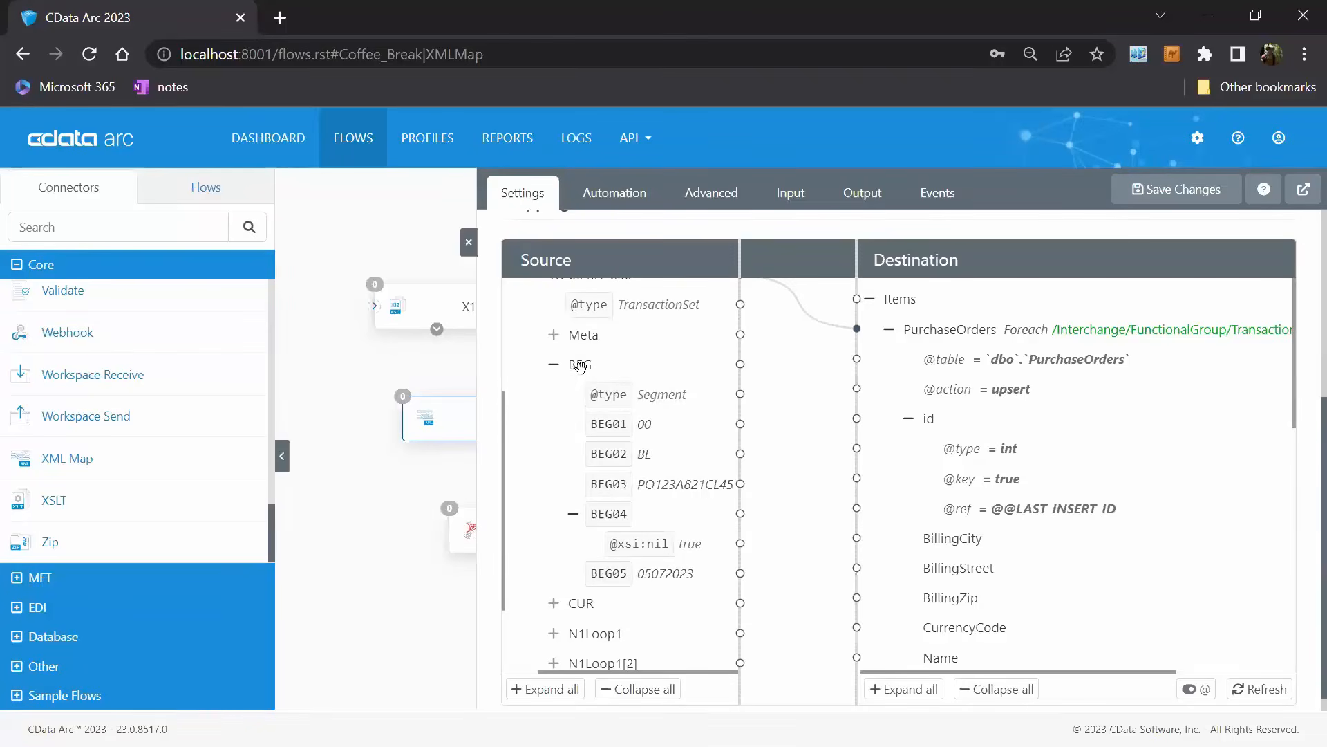
Map the source BEG03 element to the destination PONumber field in PurchaseOrders.
{"action": "scroll", "coordinate": [580, 367], "scroll_direction": "up", "scroll_amount": 2}
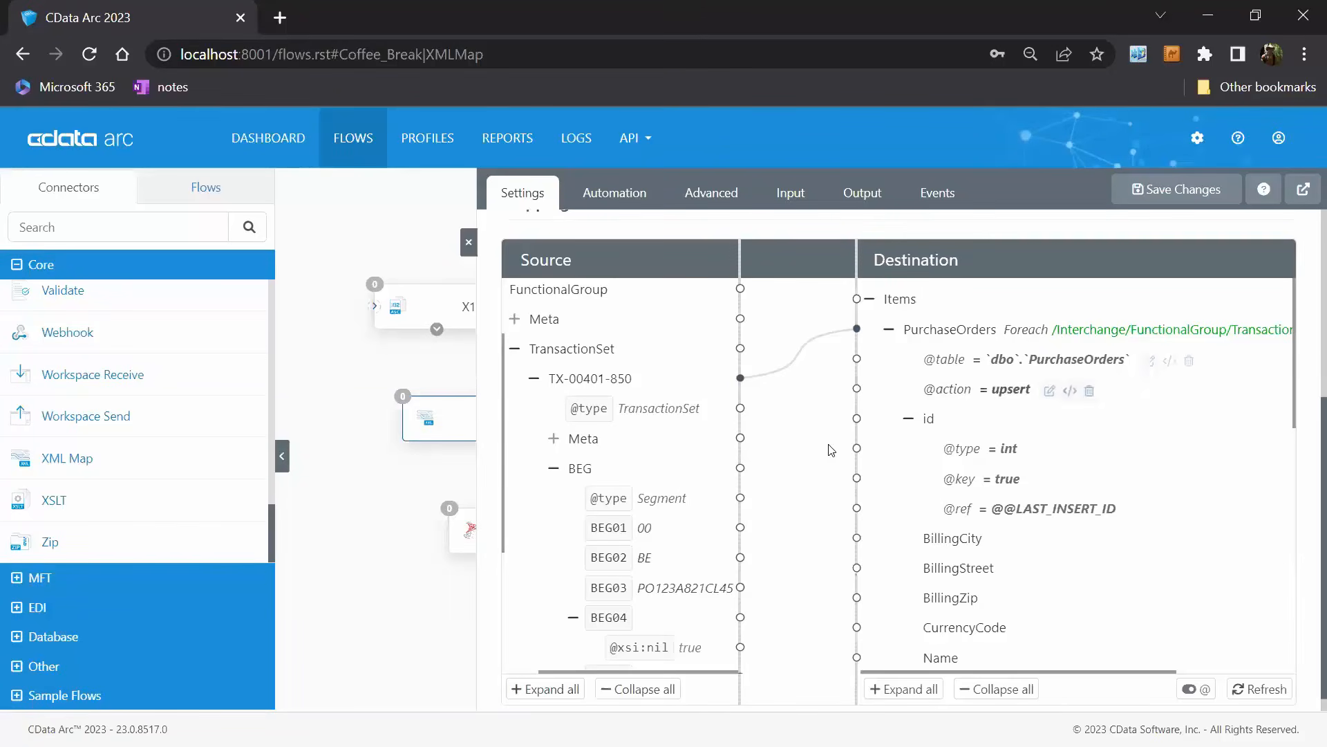
{"action": "scroll", "coordinate": [721, 459], "scroll_direction": "down", "scroll_amount": 3}
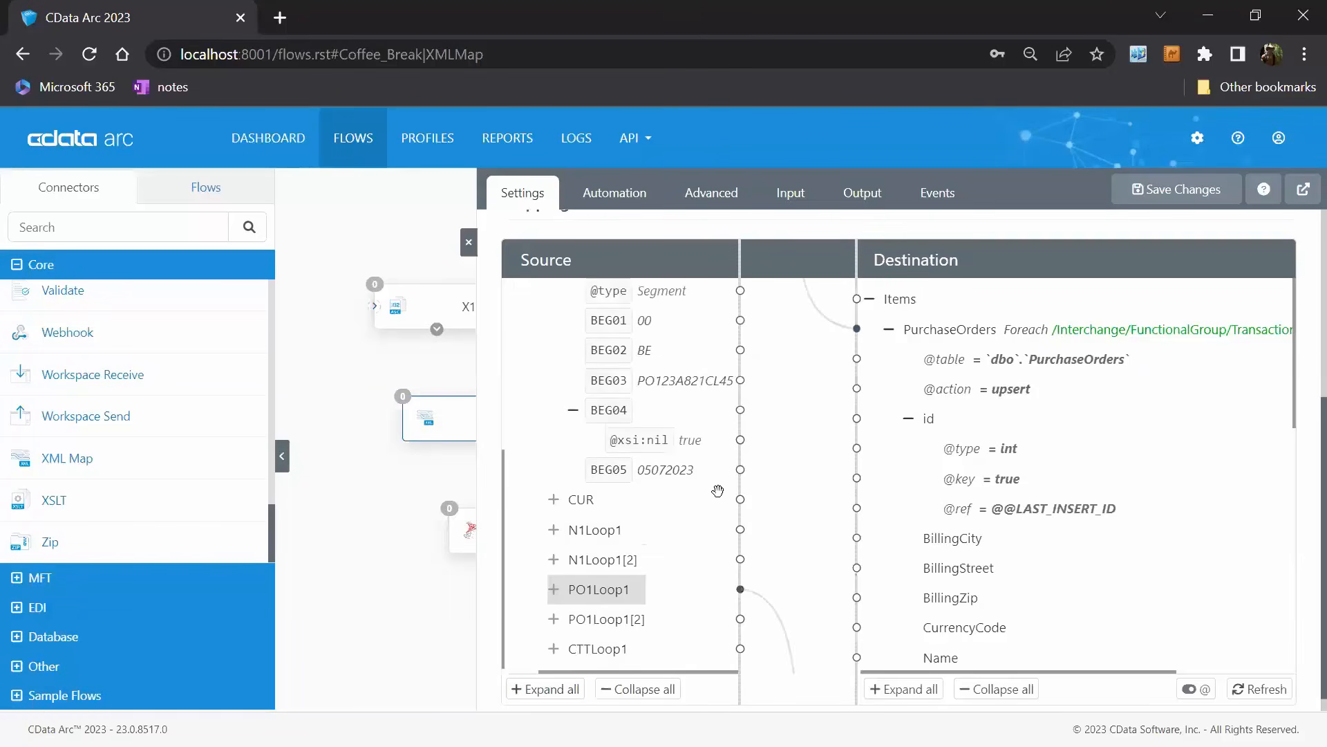
{"action": "scroll", "coordinate": [609, 487], "scroll_direction": "up", "scroll_amount": 2}
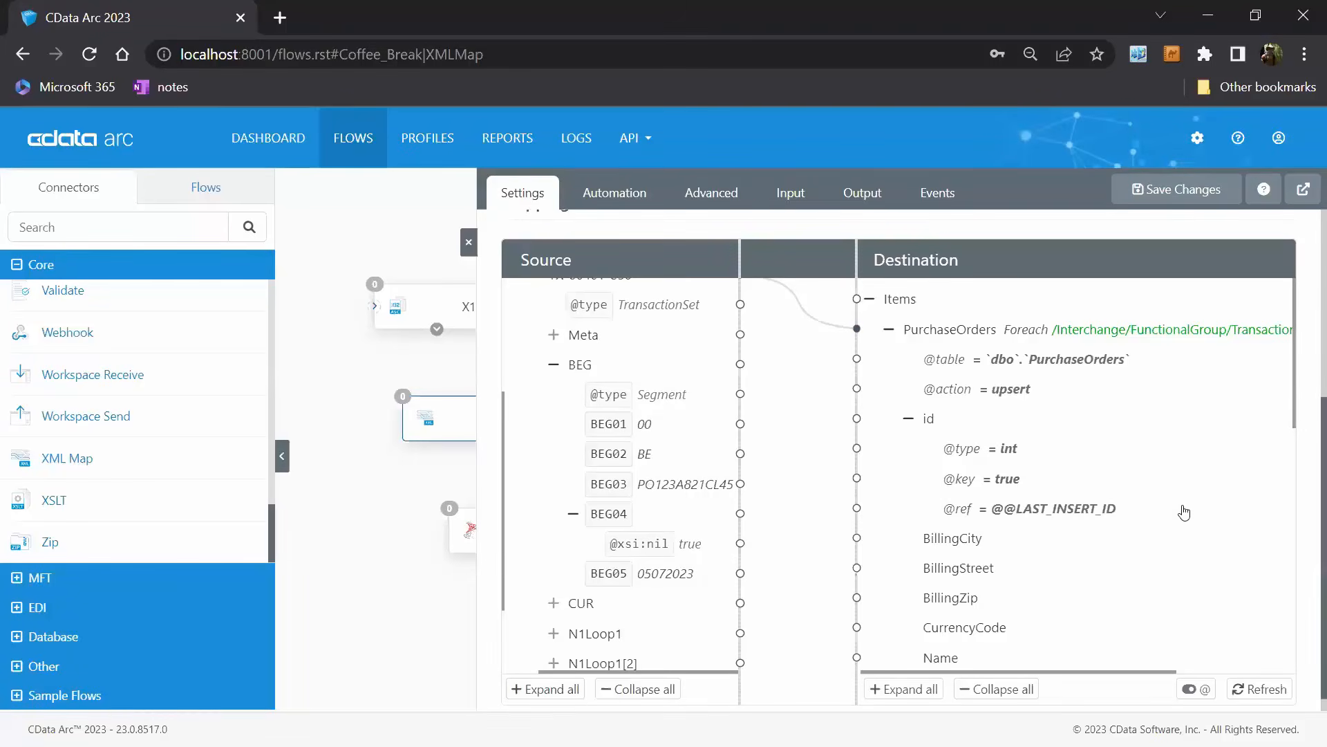
{"action": "scroll", "coordinate": [1185, 511], "scroll_direction": "down", "scroll_amount": 3}
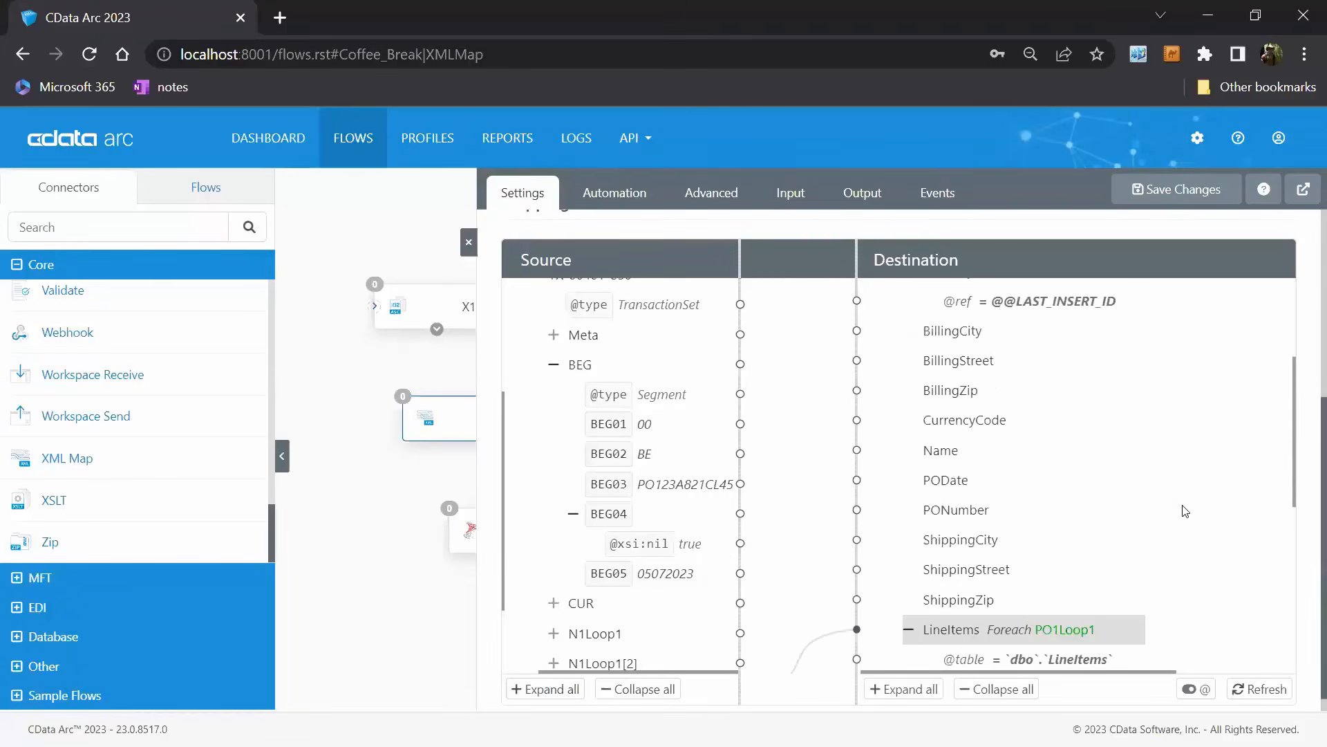
{"action": "mouse_move", "coordinate": [971, 512]}
{"action": "left_click_drag", "start_coordinate": [625, 484], "coordinate": [971, 509]}
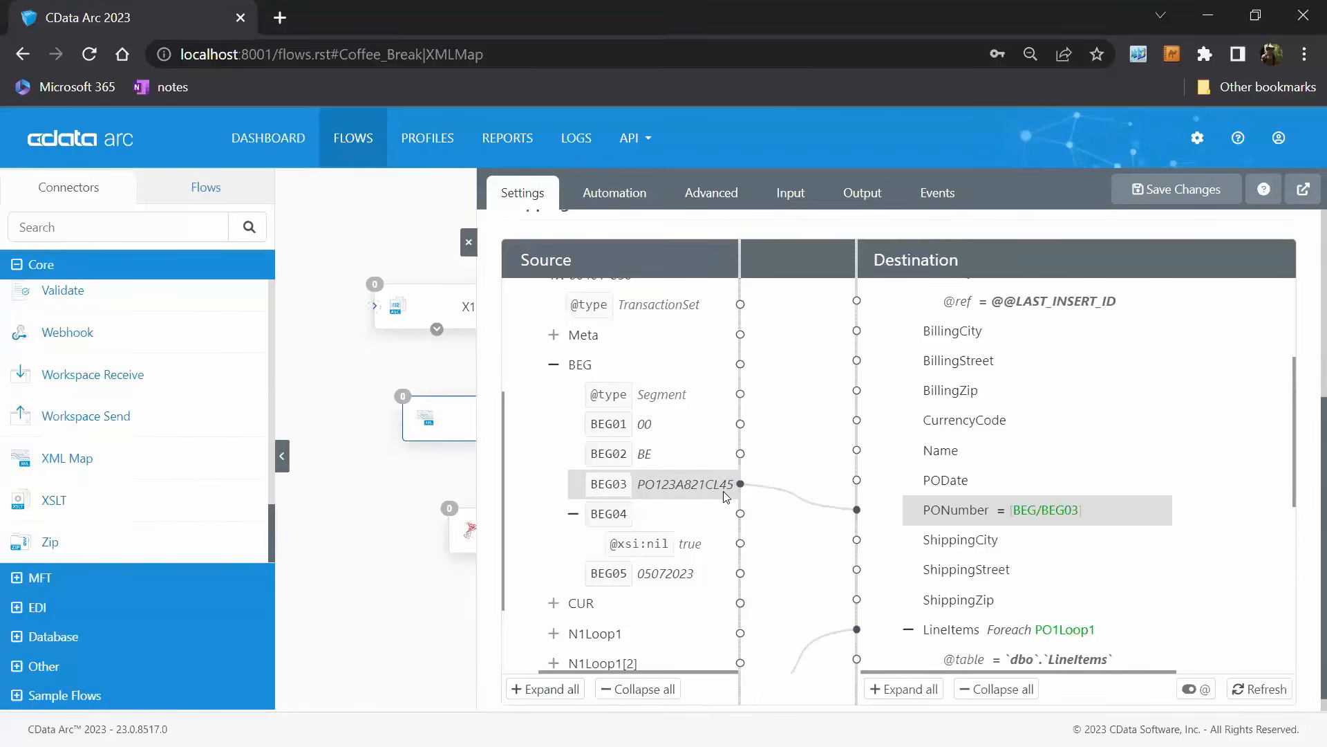
Map the source CUR02 element to the destination CurrencyCode field and collapse the CUR segment.
{"action": "left_click", "coordinate": [554, 603]}
{"action": "scroll", "coordinate": [669, 579], "scroll_direction": "down", "scroll_amount": 1}
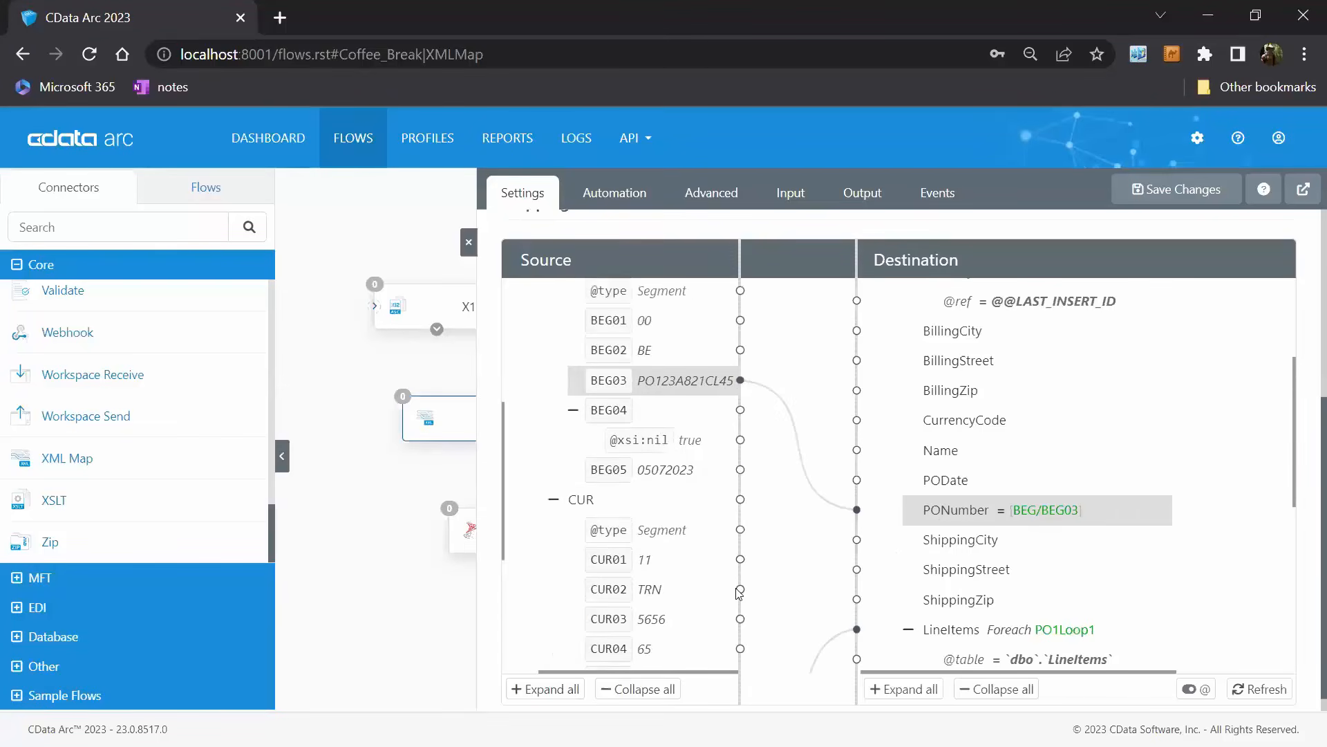
{"action": "left_click_drag", "start_coordinate": [1077, 433], "coordinate": [1058, 423]}
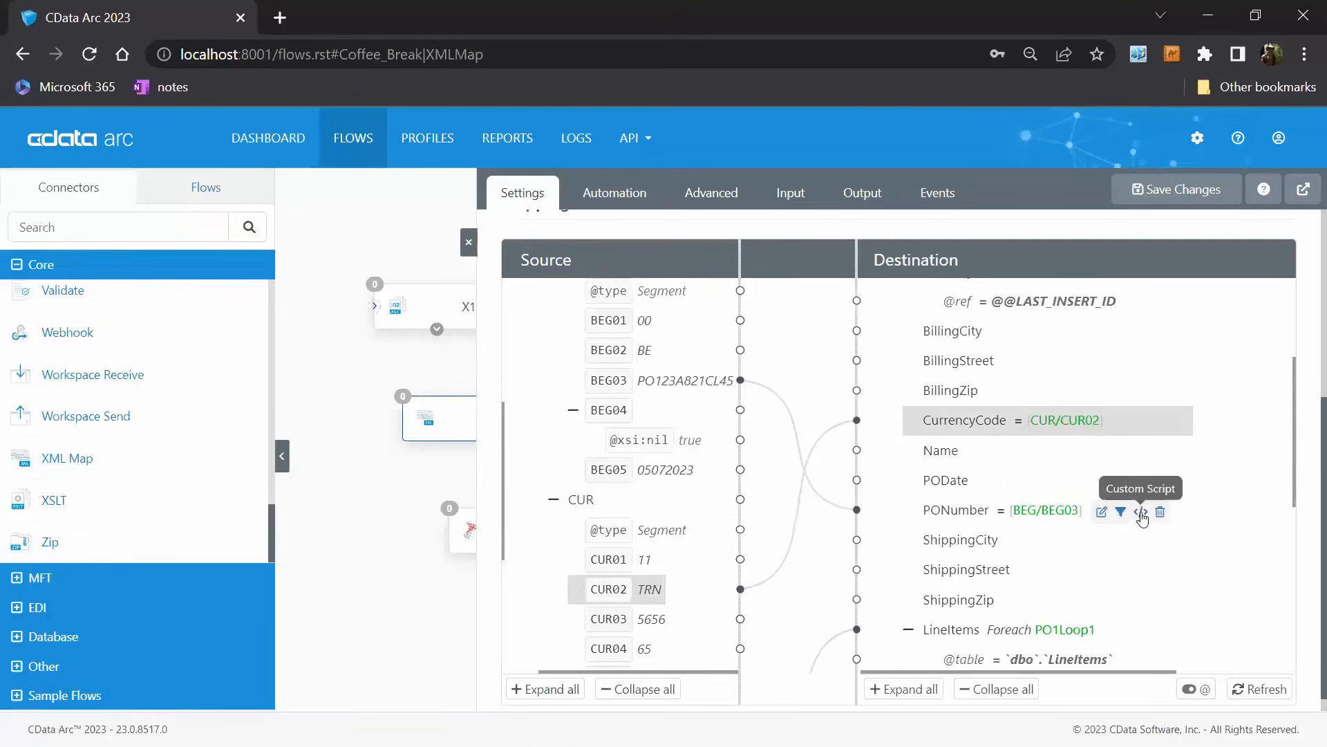
{"action": "left_click", "coordinate": [554, 500]}
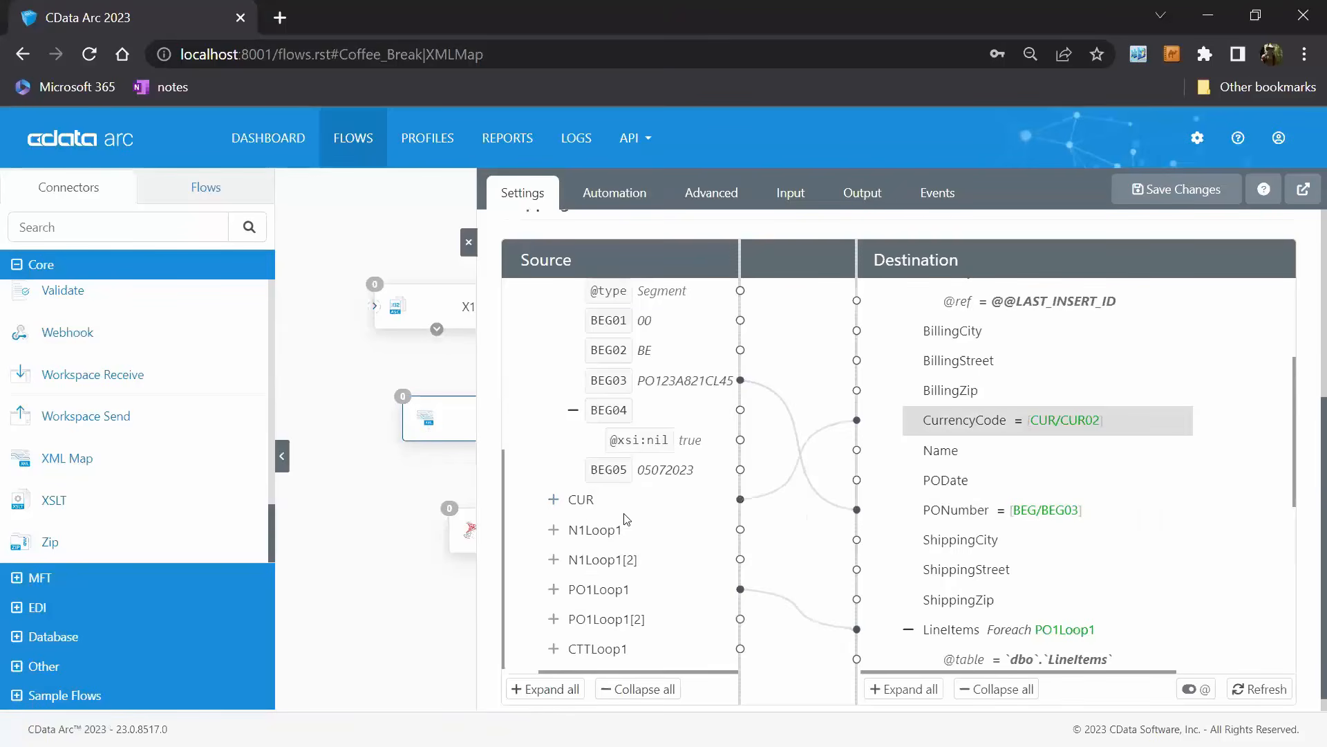
Map the source BEG05 element to the destination PODate field in PurchaseOrders.
{"action": "mouse_move", "coordinate": [1062, 520]}
{"action": "scroll", "coordinate": [674, 474], "scroll_direction": "up", "scroll_amount": 4}
{"action": "scroll", "coordinate": [1061, 524], "scroll_direction": "up", "scroll_amount": 3}
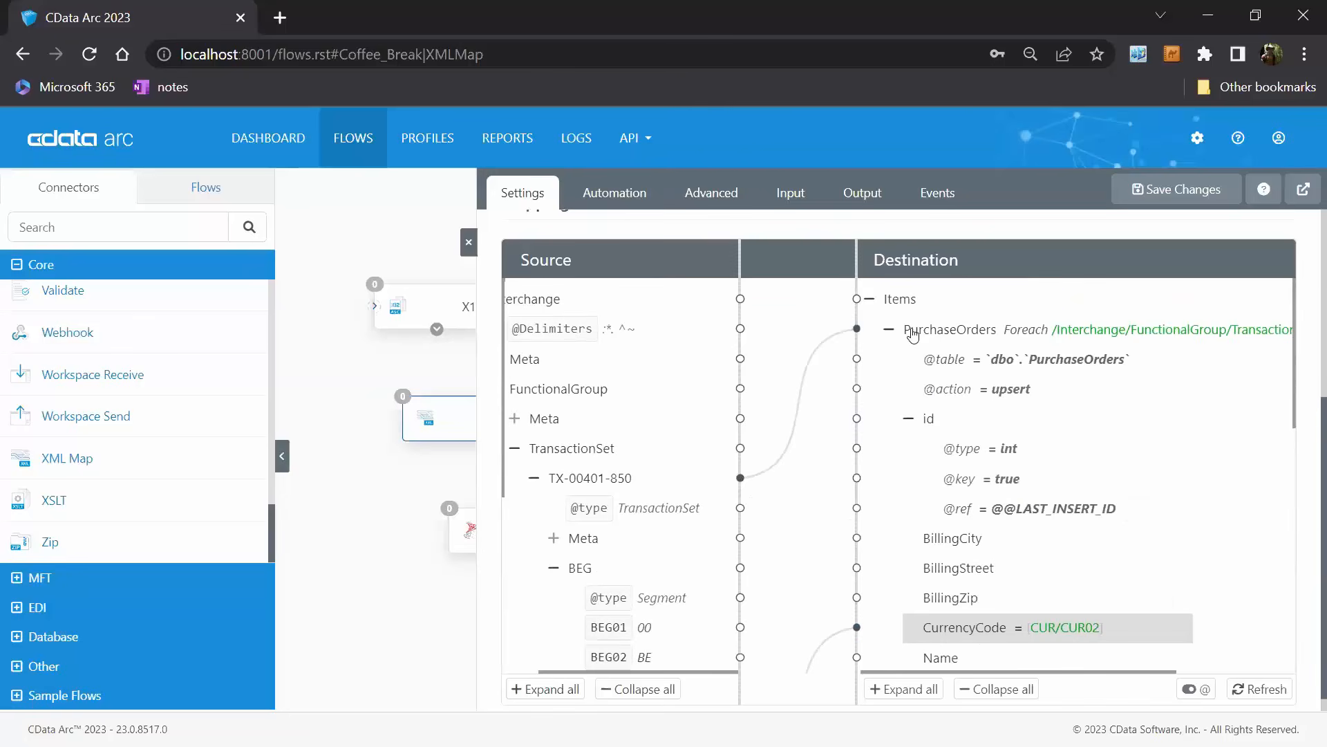
{"action": "scroll", "coordinate": [1061, 524], "scroll_direction": "down", "scroll_amount": 2}
{"action": "scroll", "coordinate": [622, 461], "scroll_direction": "down", "scroll_amount": 3}
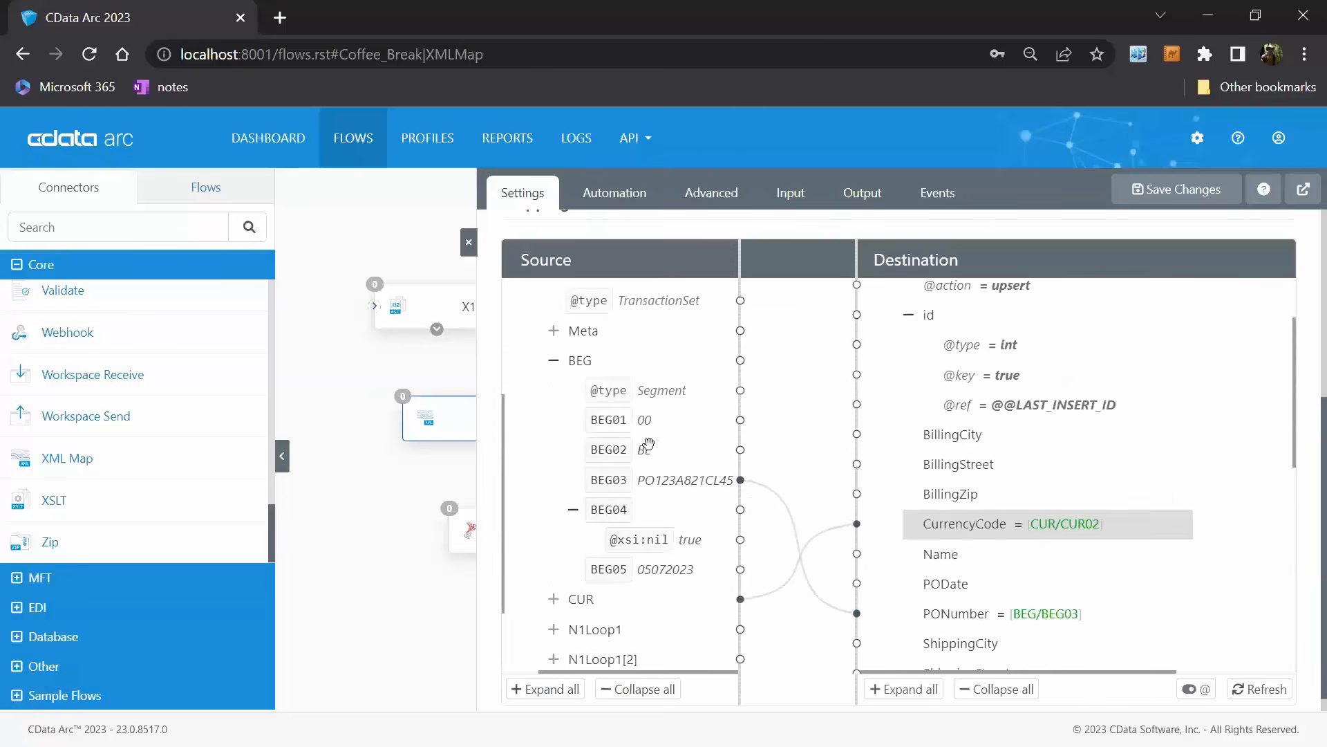
{"action": "mouse_move", "coordinate": [996, 529]}
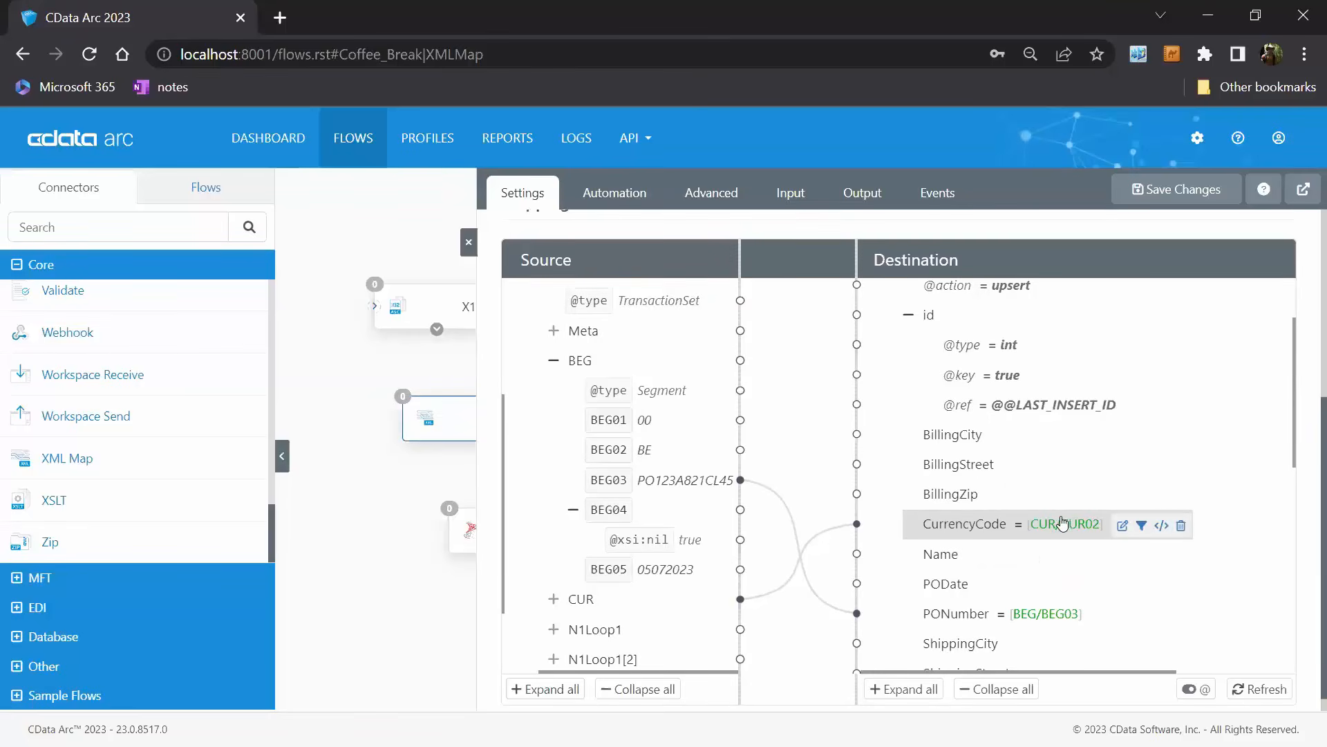
{"action": "scroll", "coordinate": [1063, 524], "scroll_direction": "down", "scroll_amount": 3}
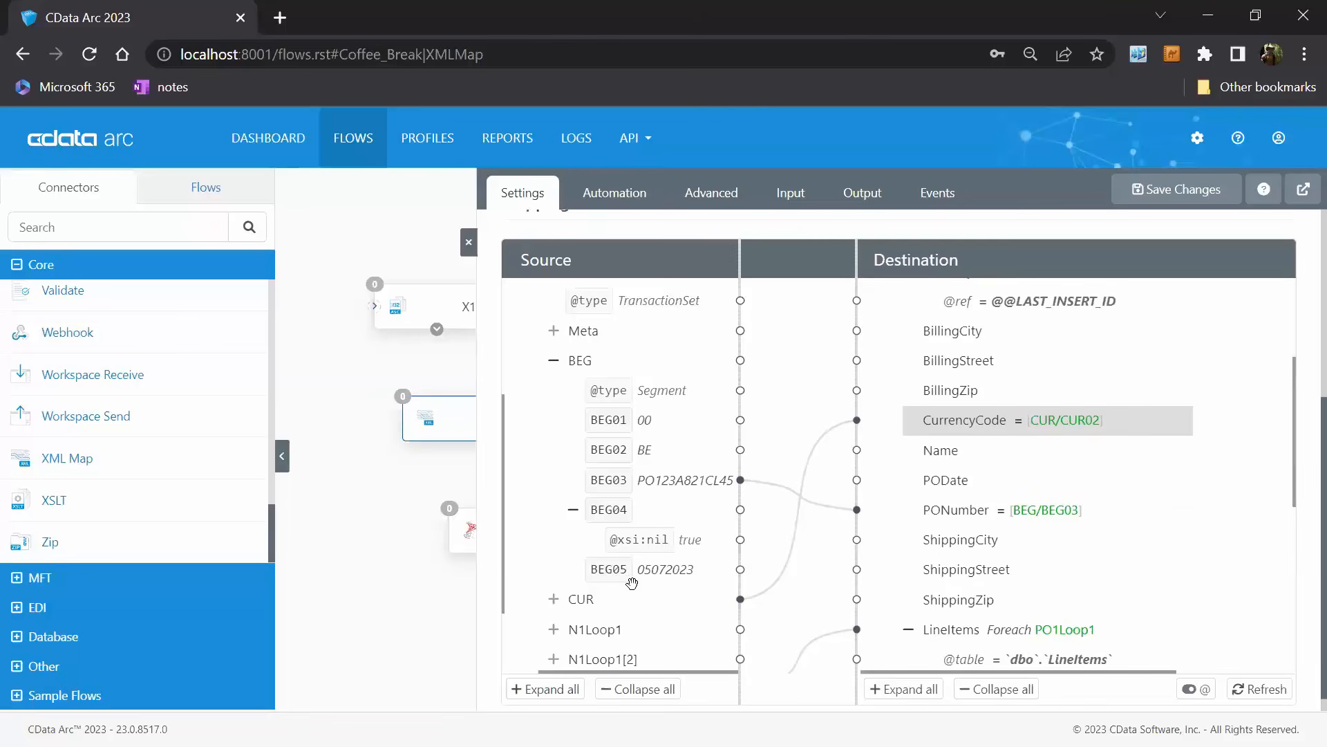
{"action": "mouse_move", "coordinate": [627, 574]}
{"action": "left_mouse_down"}
{"action": "mouse_move", "coordinate": [926, 546]}
{"action": "mouse_move", "coordinate": [965, 484]}
{"action": "left_mouse_up"}
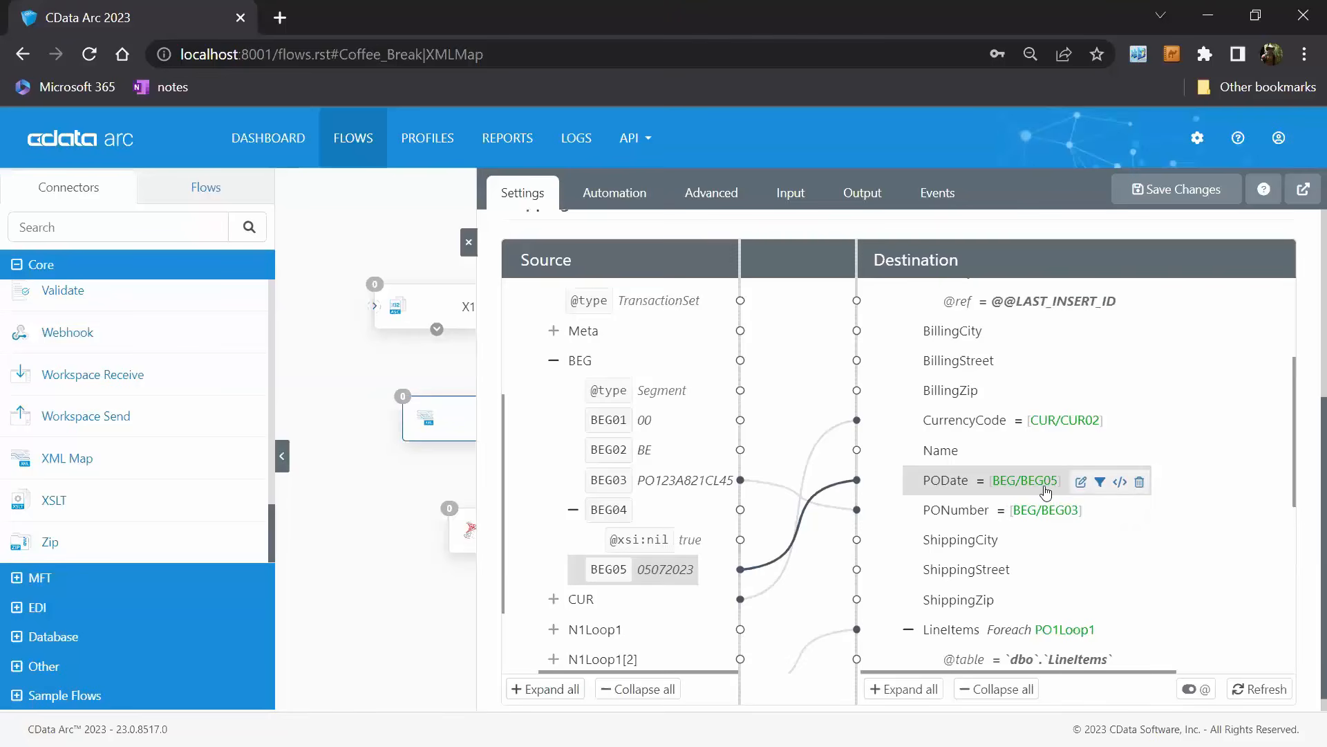
Find the todate formatter for the PODate expression and pipe the BEG/BEG05 value into it.
{"action": "left_click", "coordinate": [1082, 483]}
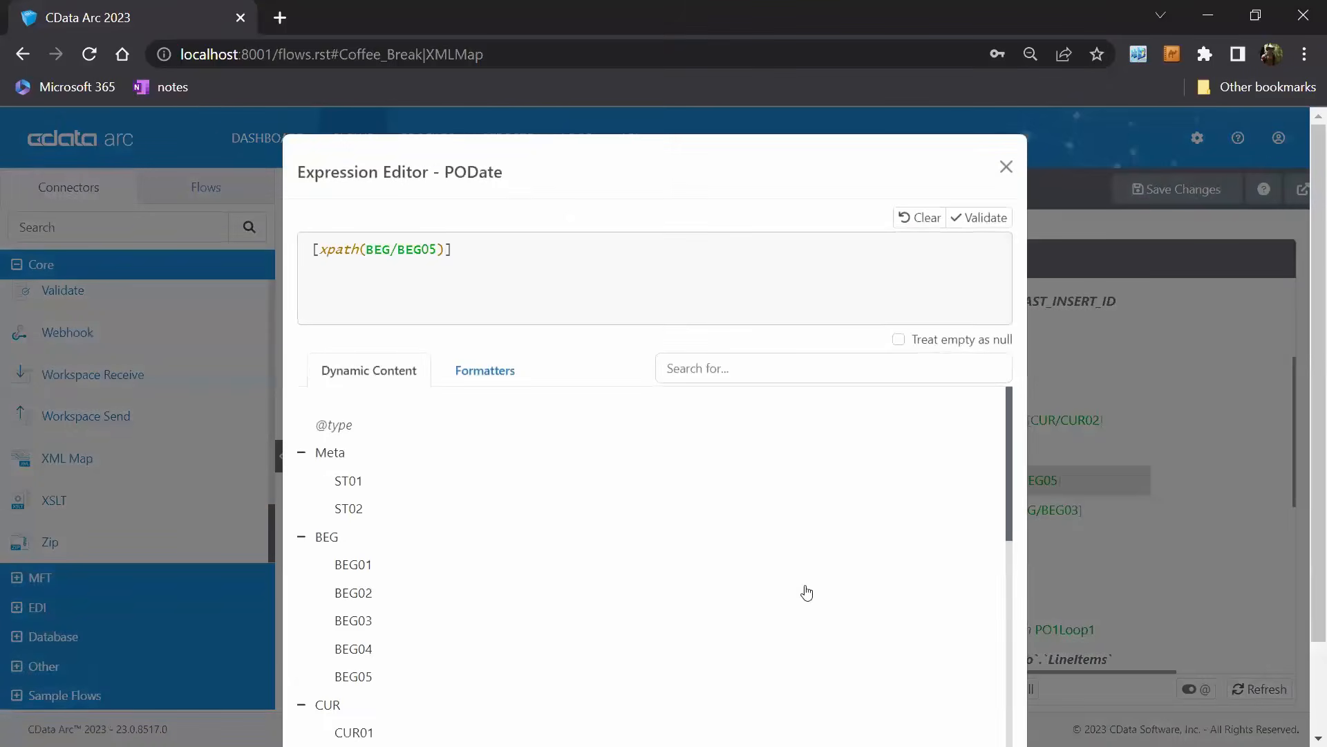
{"action": "left_click", "coordinate": [476, 371]}
{"action": "scroll", "coordinate": [746, 508], "scroll_direction": "down", "scroll_amount": 15}
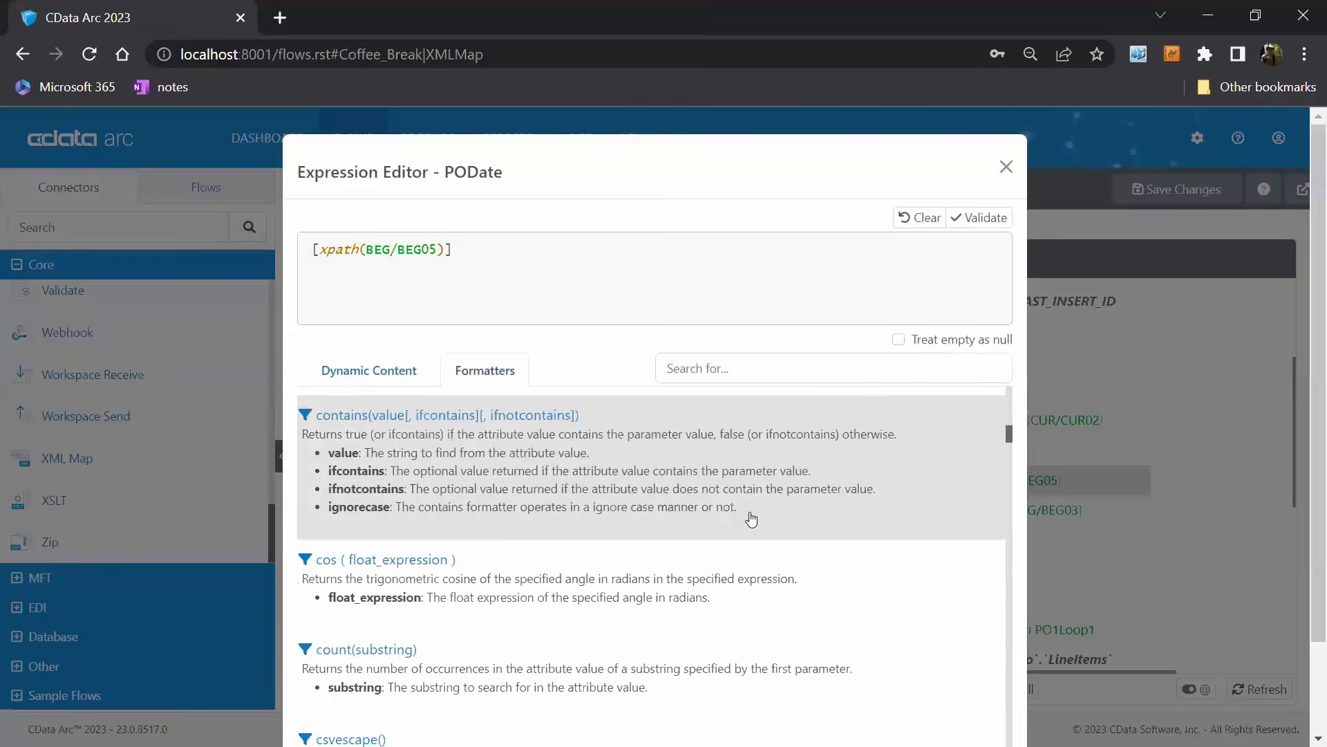
{"action": "scroll", "coordinate": [745, 515], "scroll_direction": "up", "scroll_amount": 12}
{"action": "scroll", "coordinate": [744, 522], "scroll_direction": "up", "scroll_amount": 3}
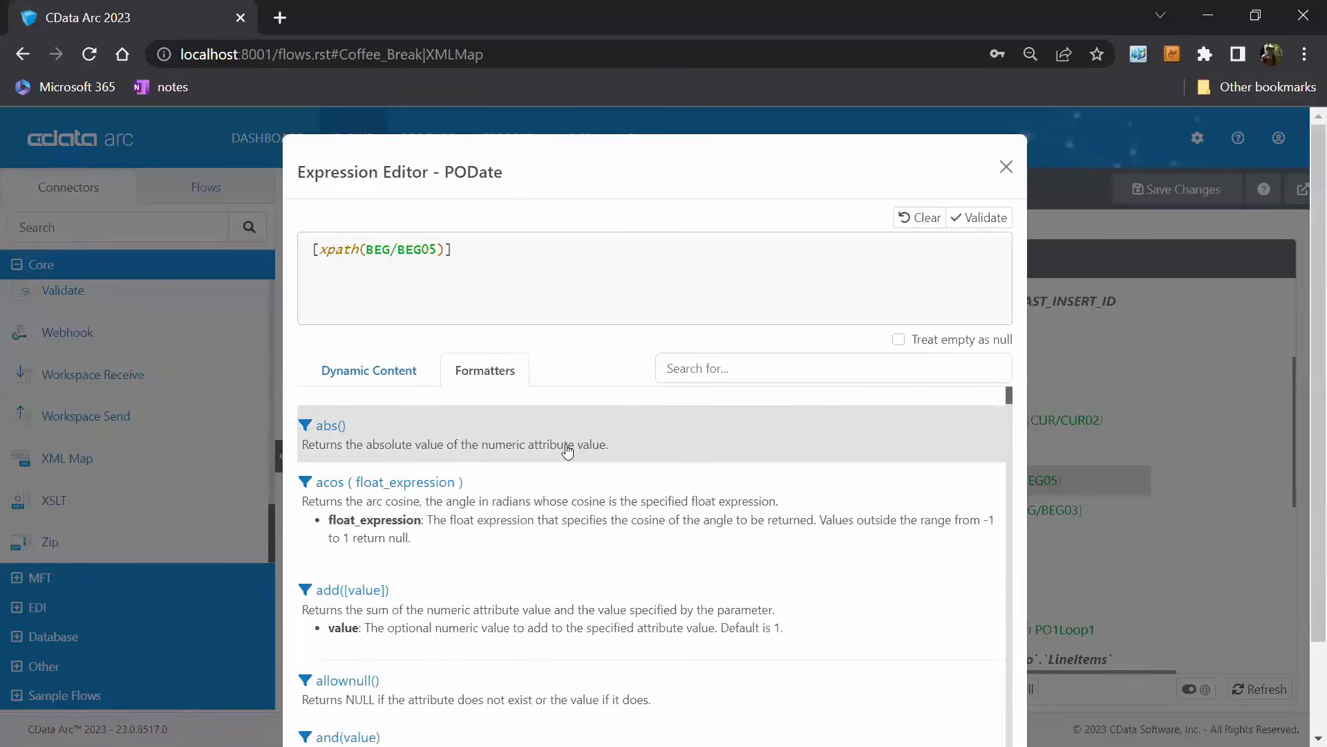
{"action": "left_click", "coordinate": [799, 362]}
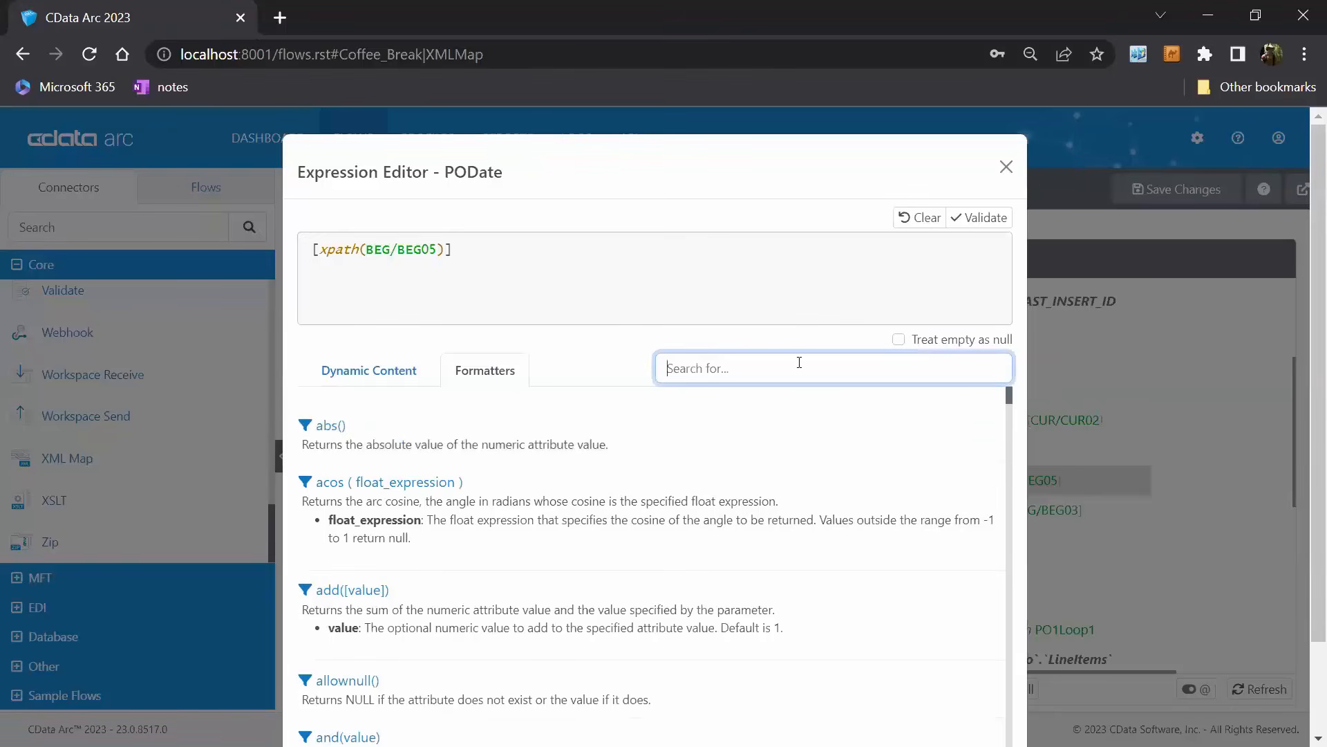
{"action": "type", "text": "todate"}
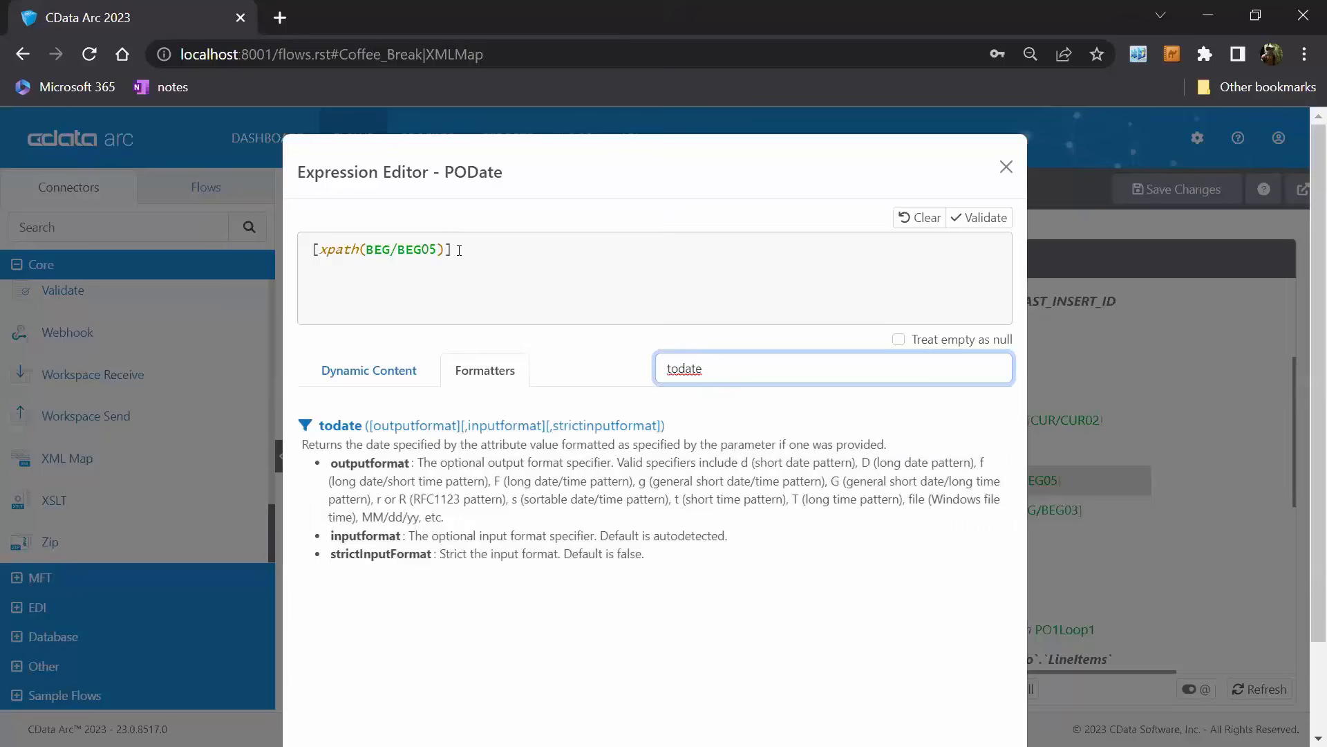
{"action": "left_click", "coordinate": [448, 249]}
{"action": "type", "text": "|"}
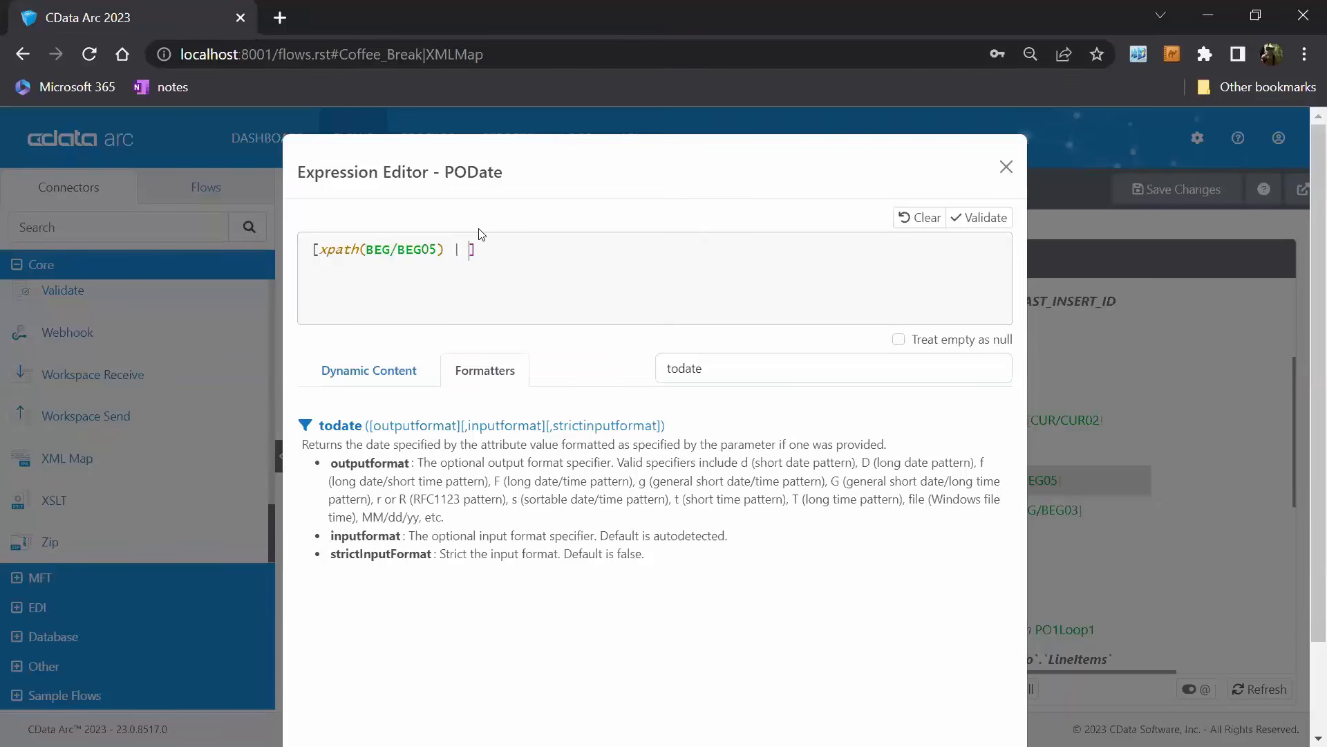
{"action": "left_click", "coordinate": [465, 424]}
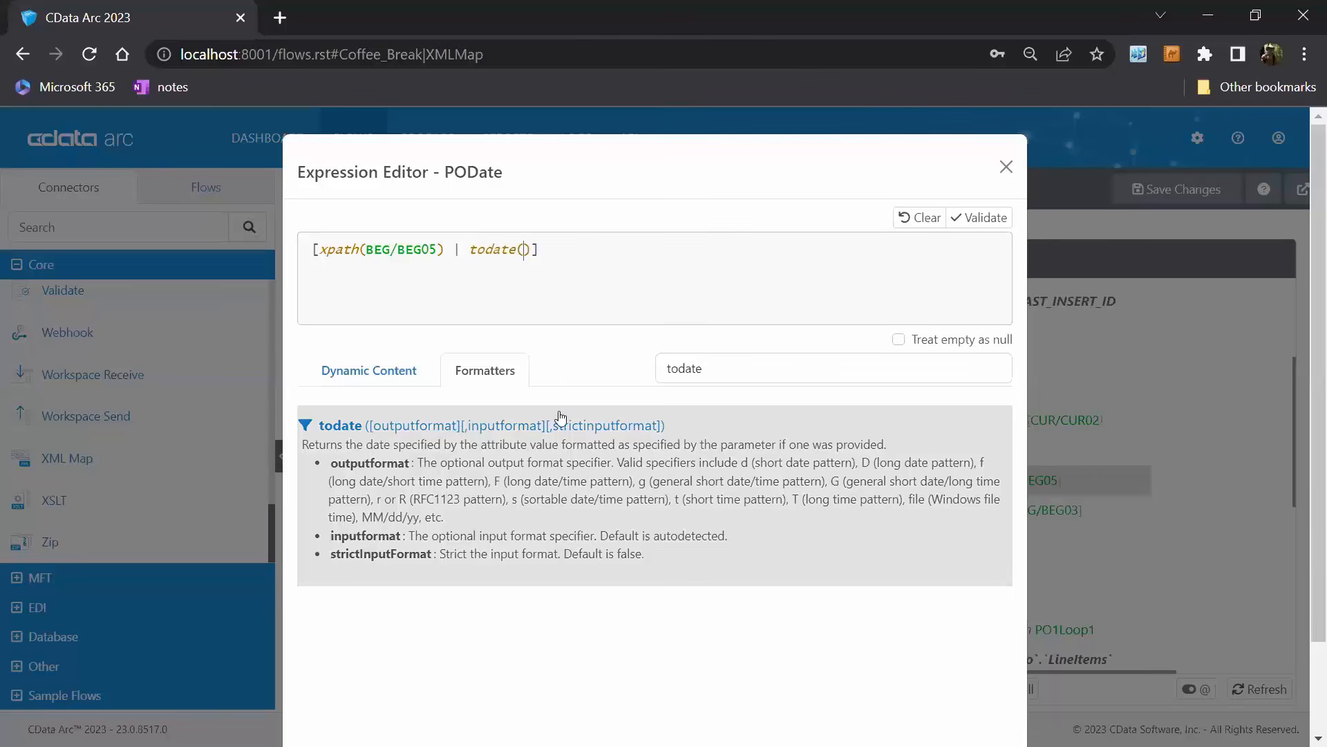
Set todate's output format to 'yyyy-MM-dd' and its input format to 'MMddyyyy', and save the PODate expression.
{"action": "type", "text": "'"}
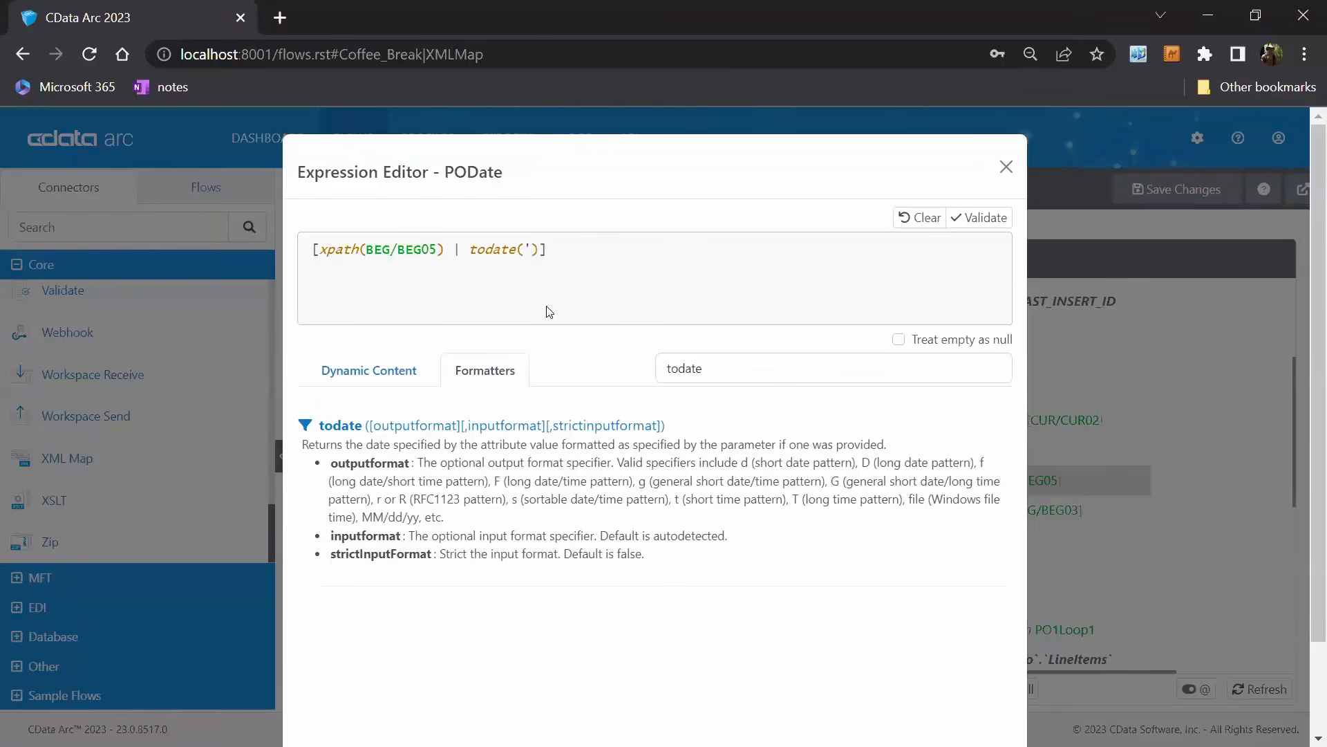
{"action": "type", "text": "yyyy-MM"}
{"action": "type", "text": "-dd'"}
{"action": "type", "text": ","}
{"action": "type", "text": " 'MMdd"}
{"action": "type", "text": "yyyy"}
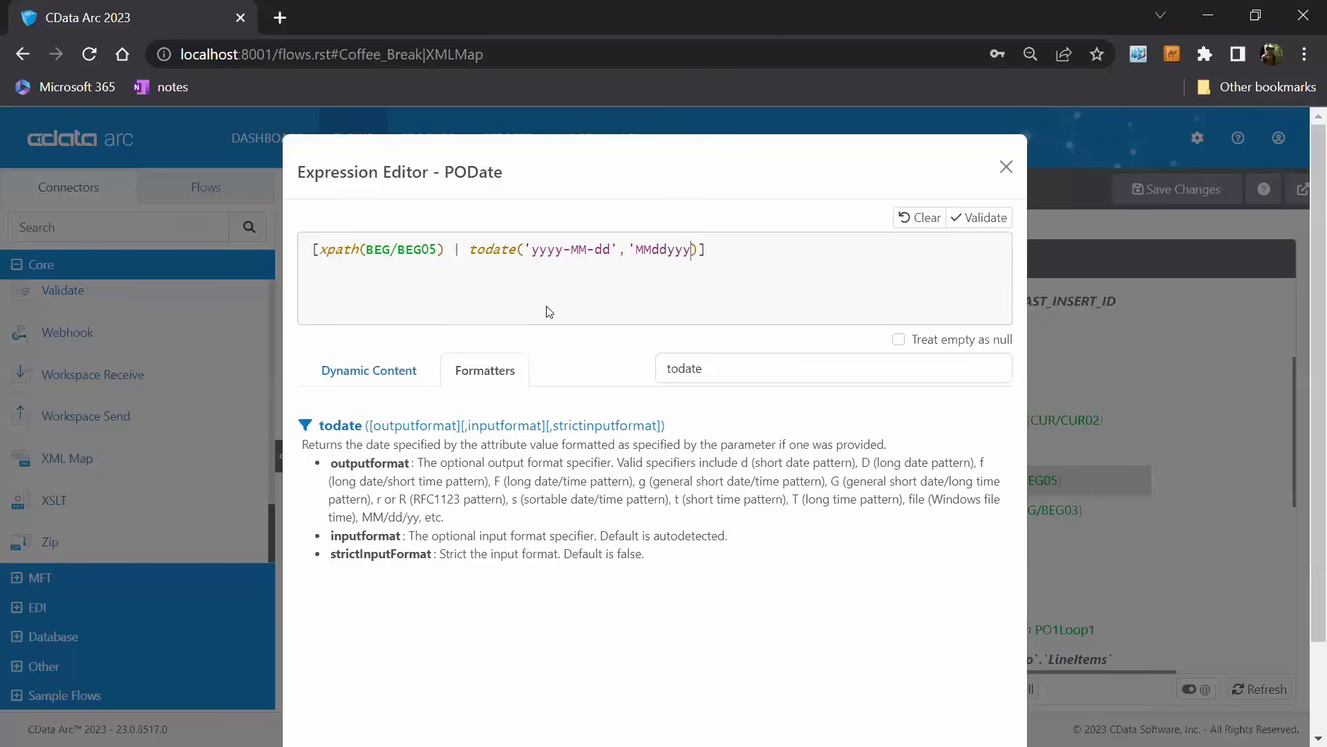
{"action": "type", "text": "'"}
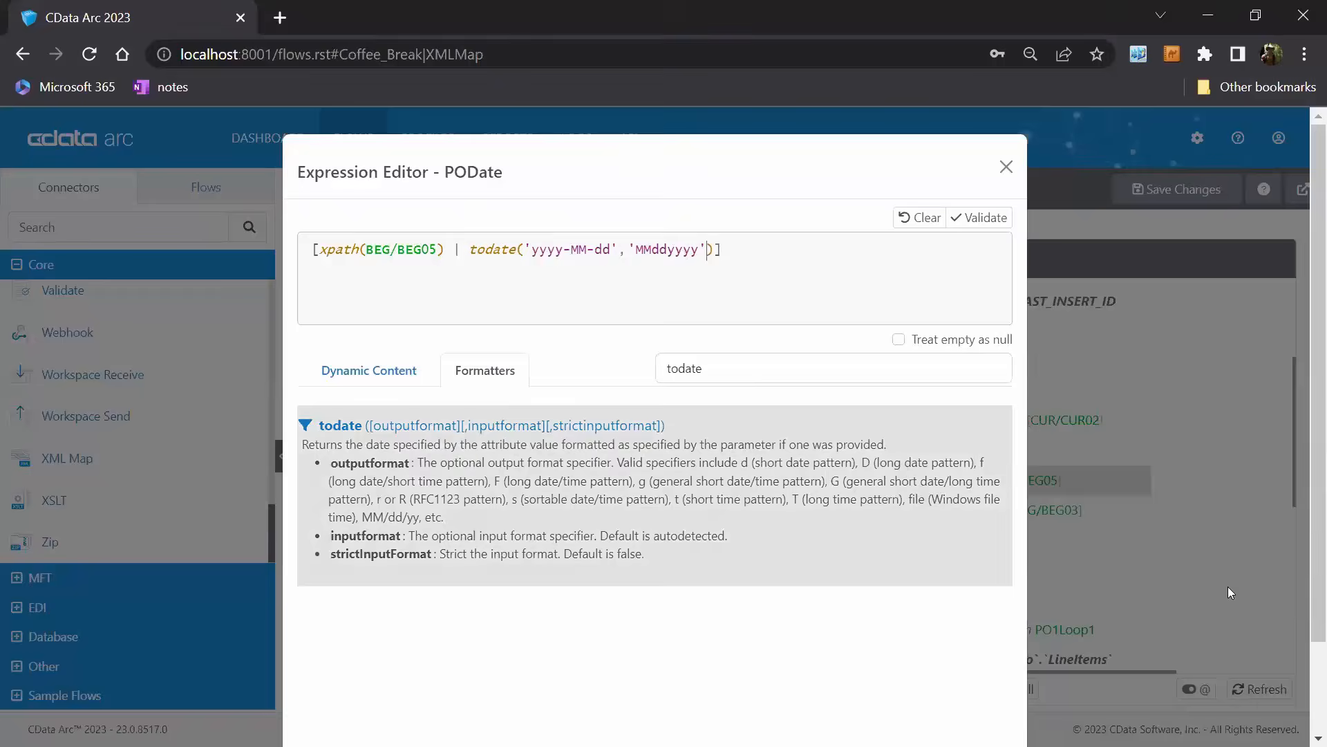
{"action": "scroll", "coordinate": [1168, 553], "scroll_direction": "down", "scroll_amount": 2}
{"action": "left_click", "coordinate": [987, 691]}
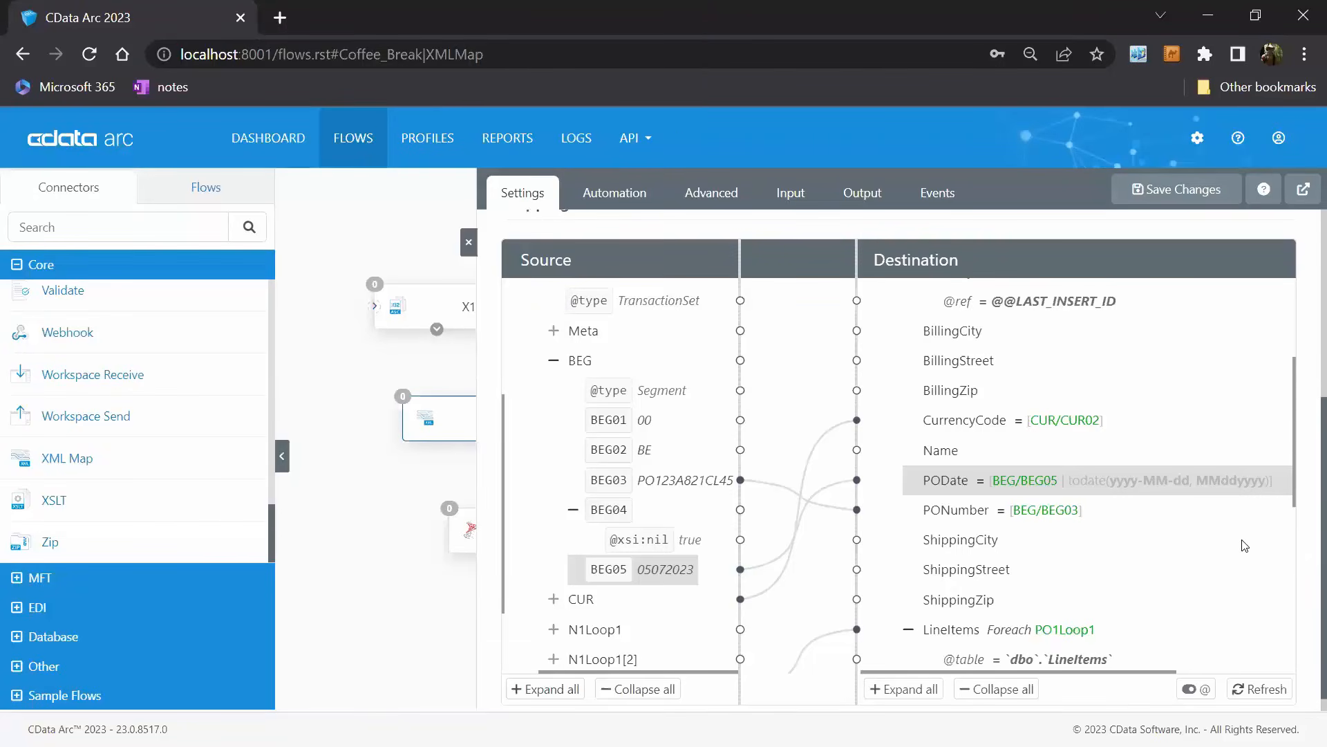
Expand the source PO1Loop1 loop and its PO1 segment, and widen the XML Map settings pane.
{"action": "scroll", "coordinate": [1091, 510], "scroll_direction": "down", "scroll_amount": 6}
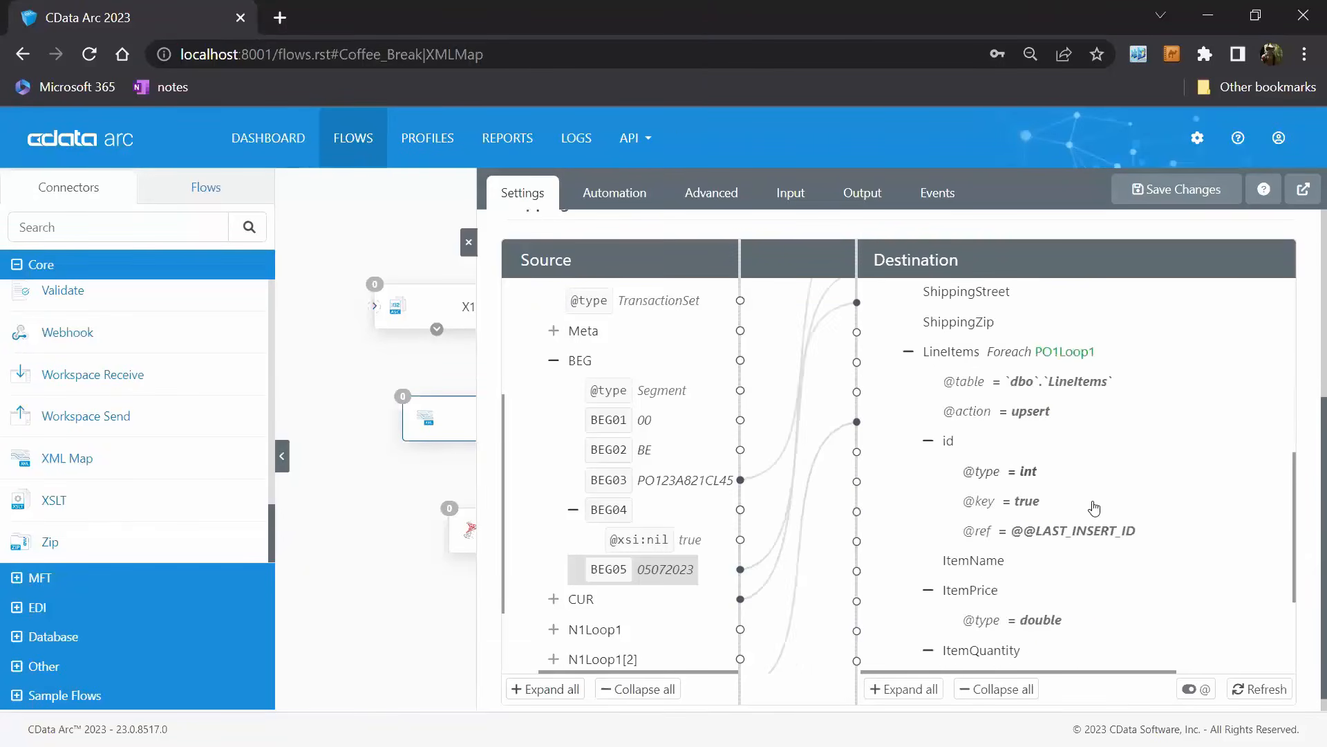
{"action": "scroll", "coordinate": [1075, 593], "scroll_direction": "up", "scroll_amount": 3}
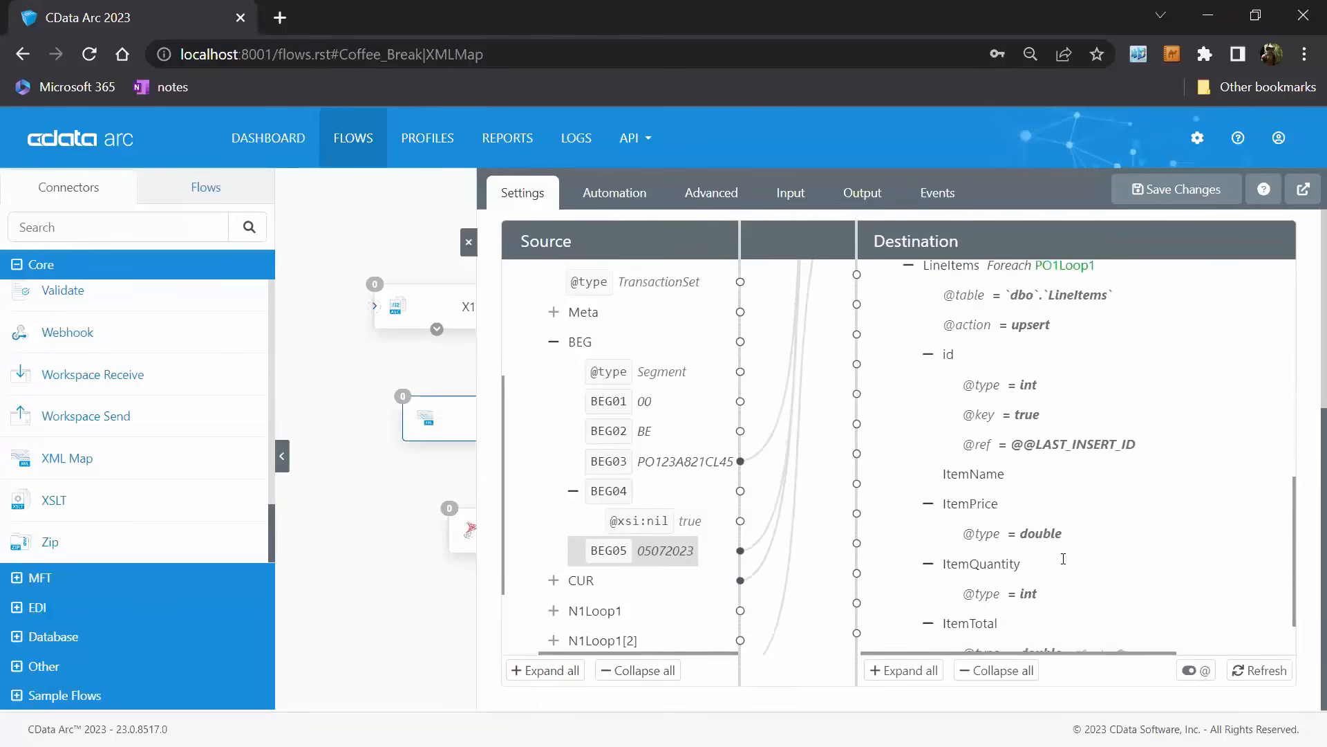
{"action": "scroll", "coordinate": [620, 532], "scroll_direction": "down", "scroll_amount": 2}
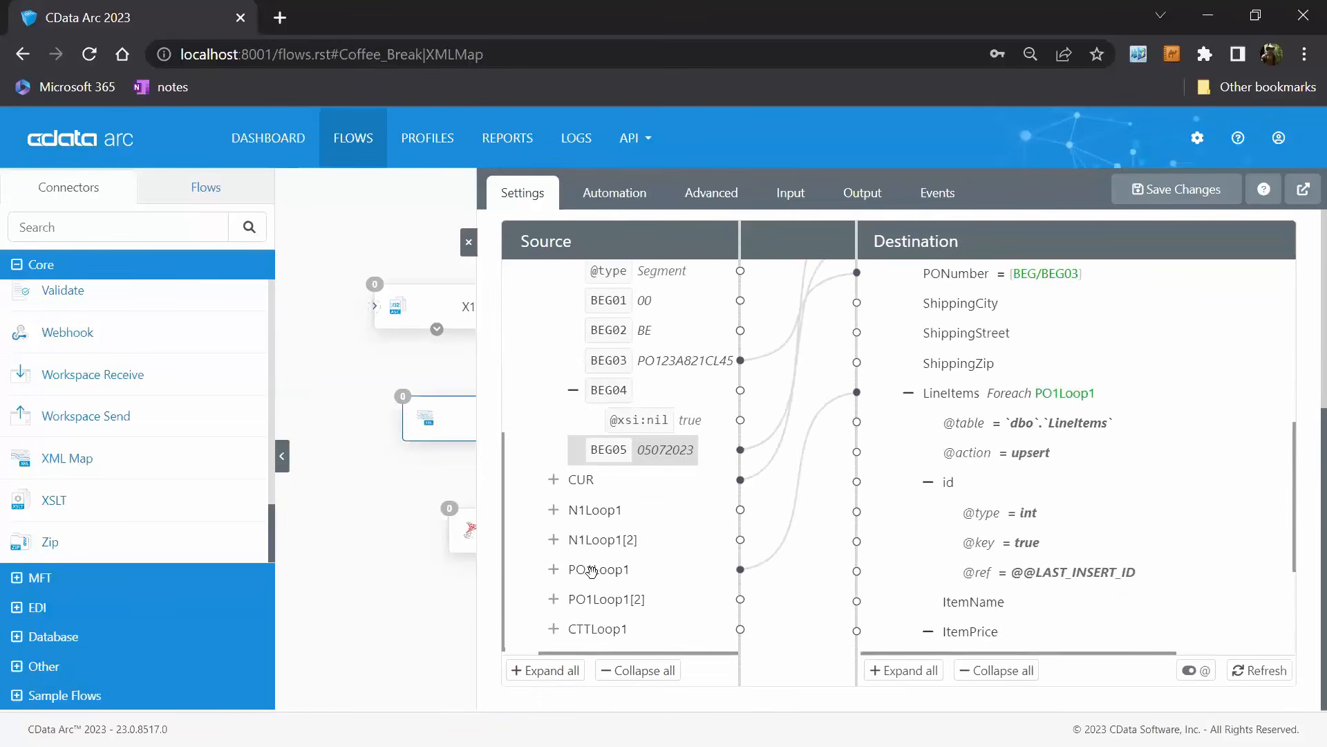
{"action": "left_click", "coordinate": [555, 572]}
{"action": "scroll", "coordinate": [568, 572], "scroll_direction": "down", "scroll_amount": 1}
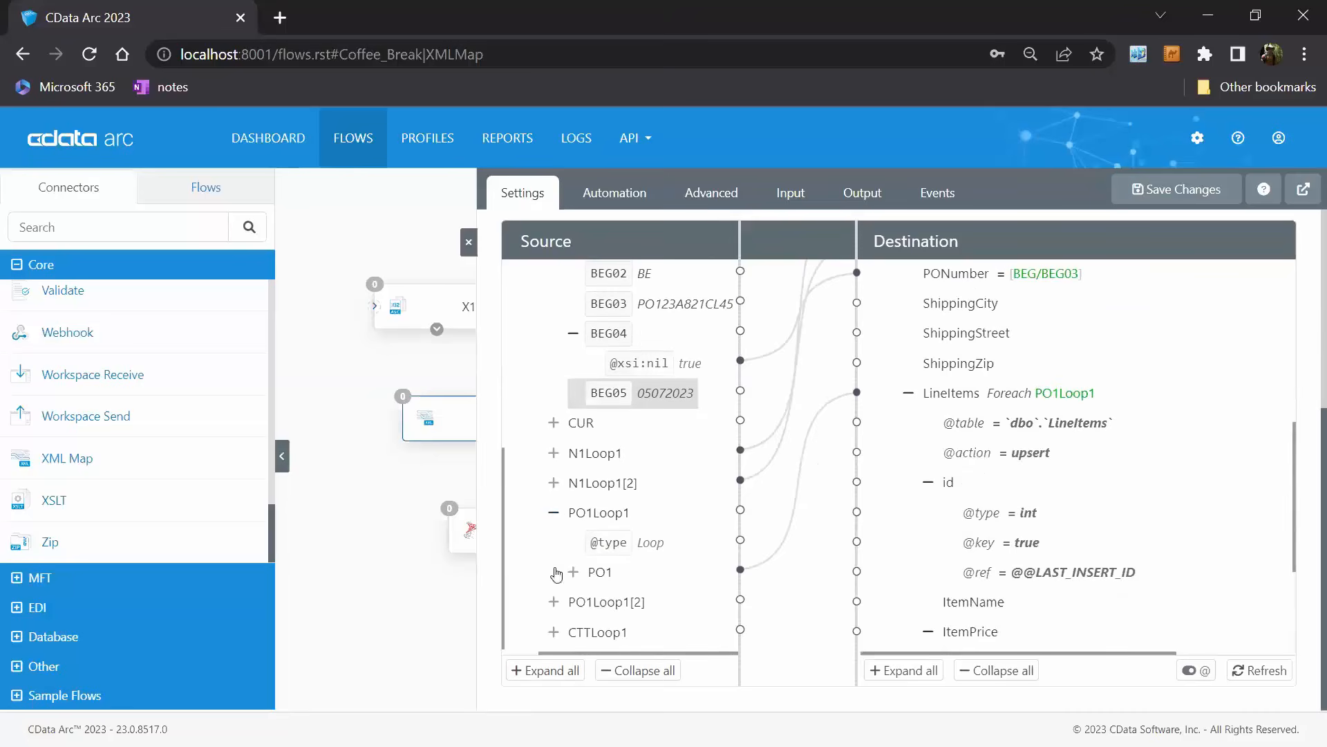
{"action": "left_click", "coordinate": [573, 569]}
{"action": "scroll", "coordinate": [578, 569], "scroll_direction": "down", "scroll_amount": 5}
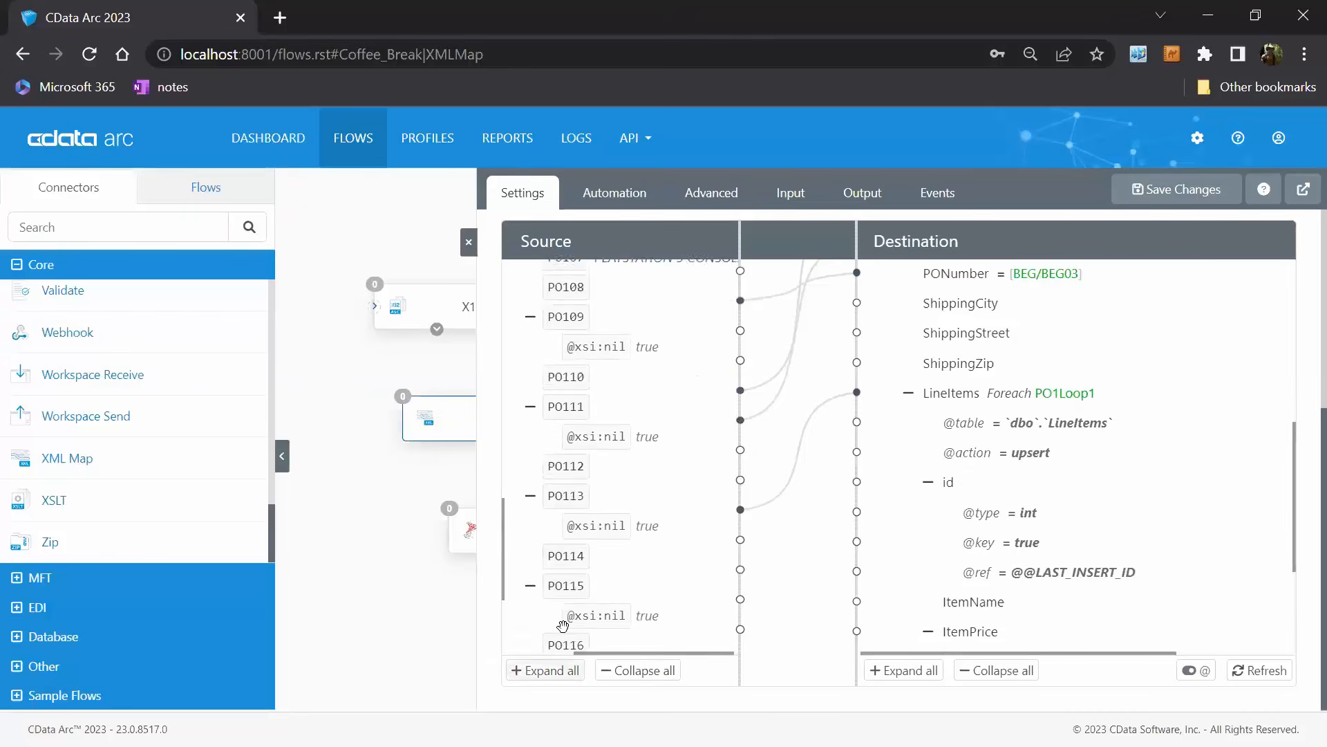
{"action": "left_click_drag", "start_coordinate": [475, 522], "coordinate": [416, 522]}
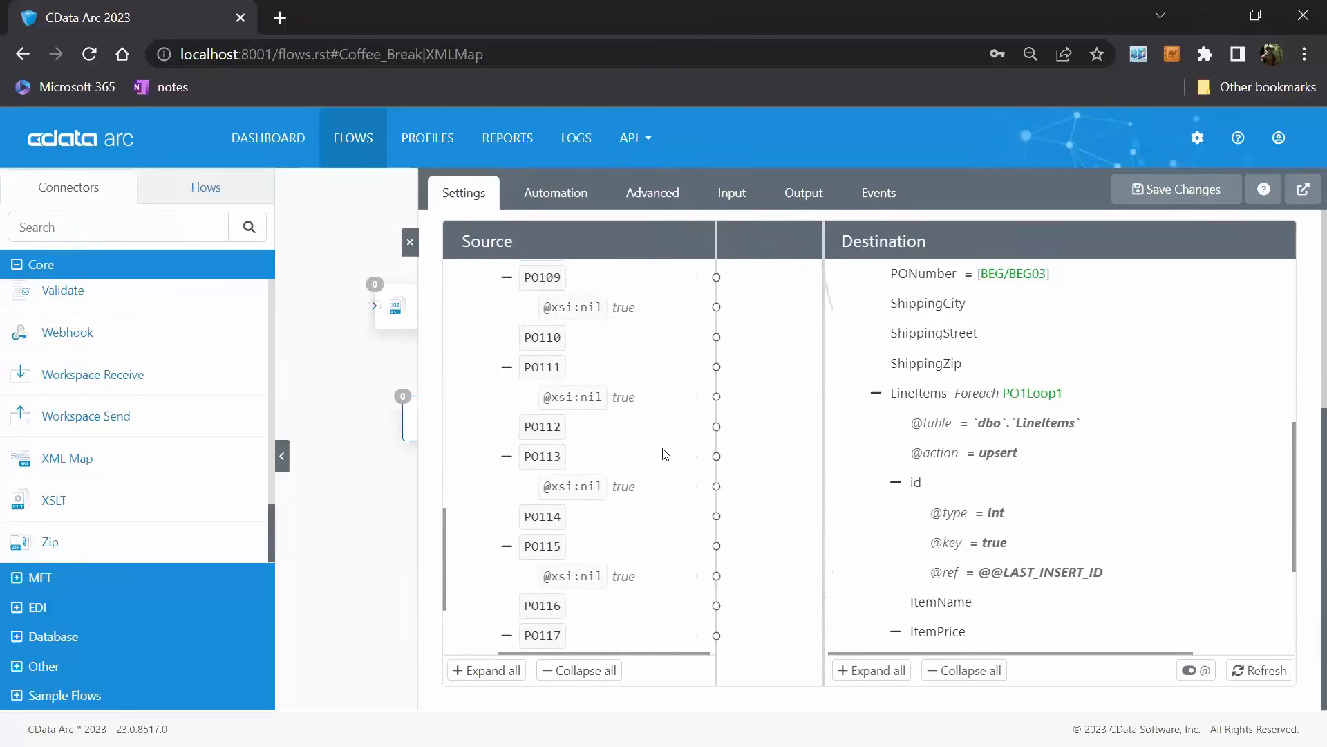
Map the source PO1 elements to the LineItems fields: PO107 to ItemName, PO104 to ItemPrice and PO102 to ItemQuantity.
{"action": "scroll", "coordinate": [667, 453], "scroll_direction": "up", "scroll_amount": 7}
{"action": "scroll", "coordinate": [632, 547], "scroll_direction": "down", "scroll_amount": 1}
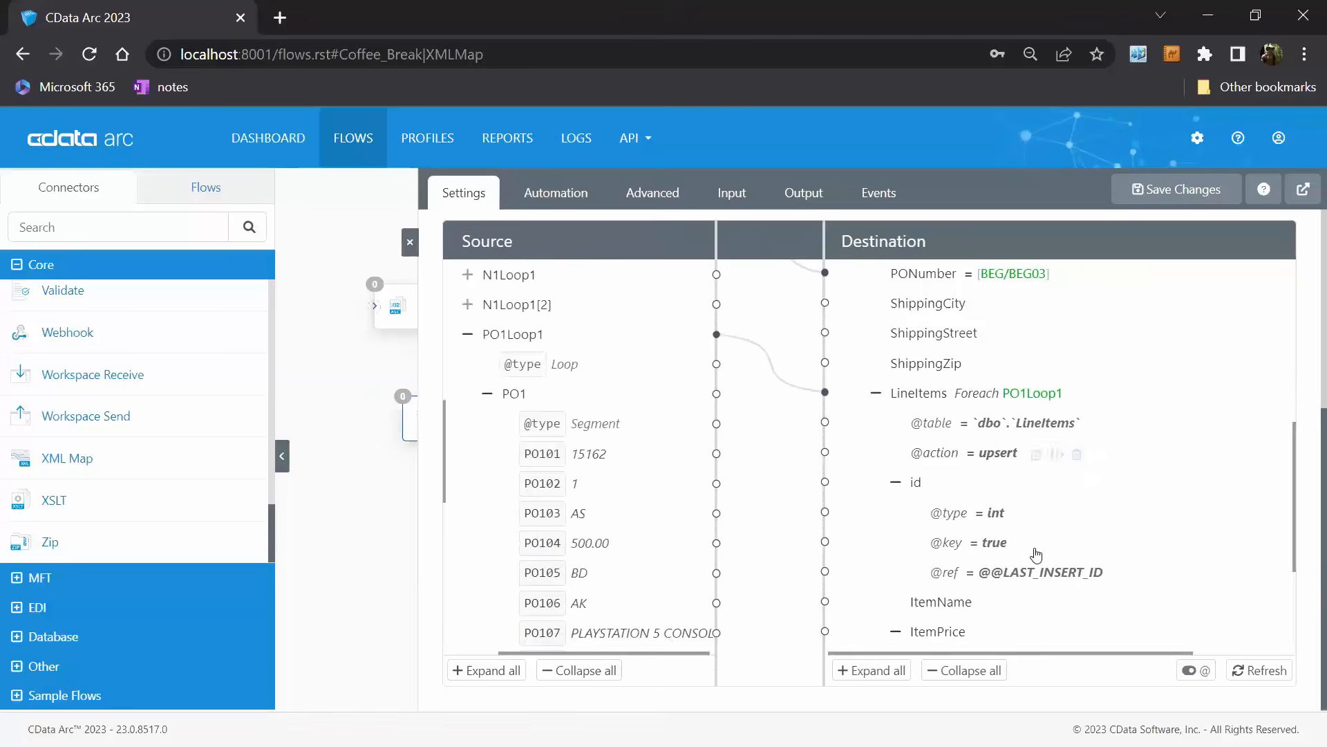
{"action": "scroll", "coordinate": [1065, 532], "scroll_direction": "up", "scroll_amount": 3}
{"action": "scroll", "coordinate": [1096, 519], "scroll_direction": "down", "scroll_amount": 5}
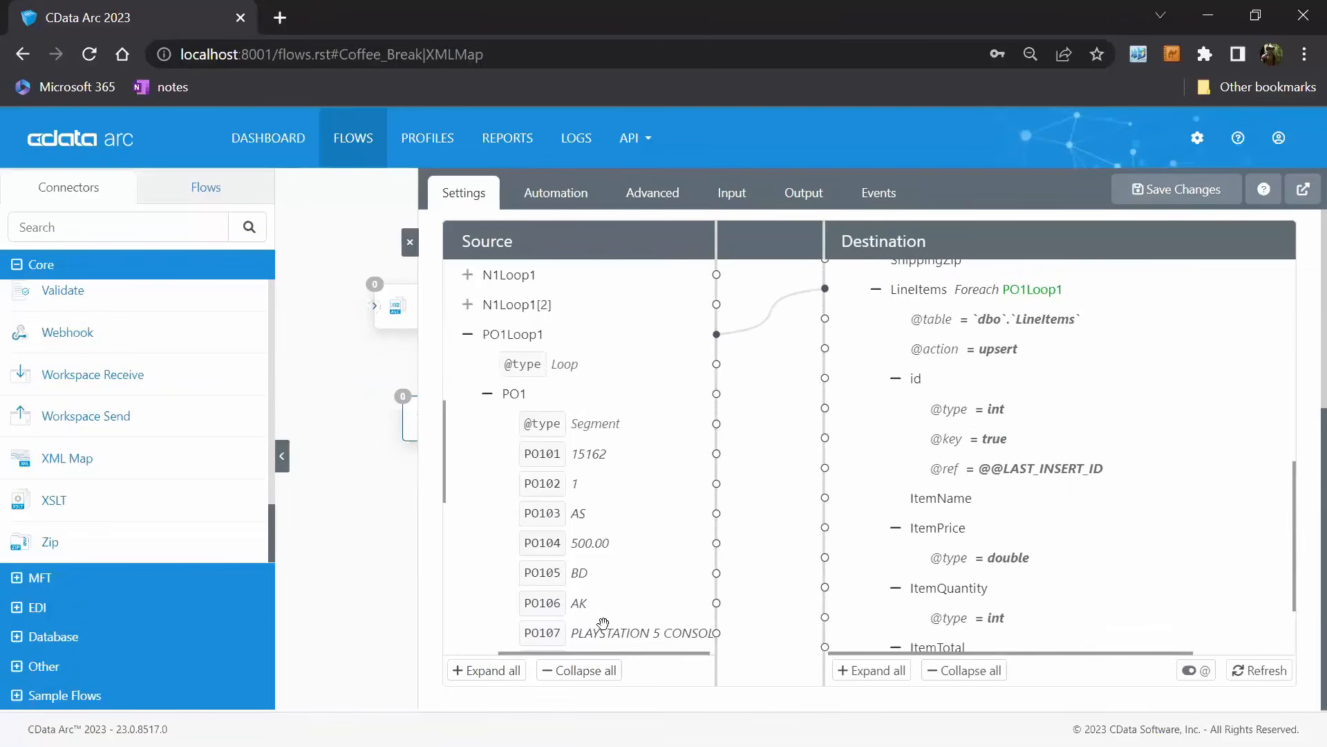
{"action": "left_click_drag", "start_coordinate": [561, 632], "coordinate": [993, 495]}
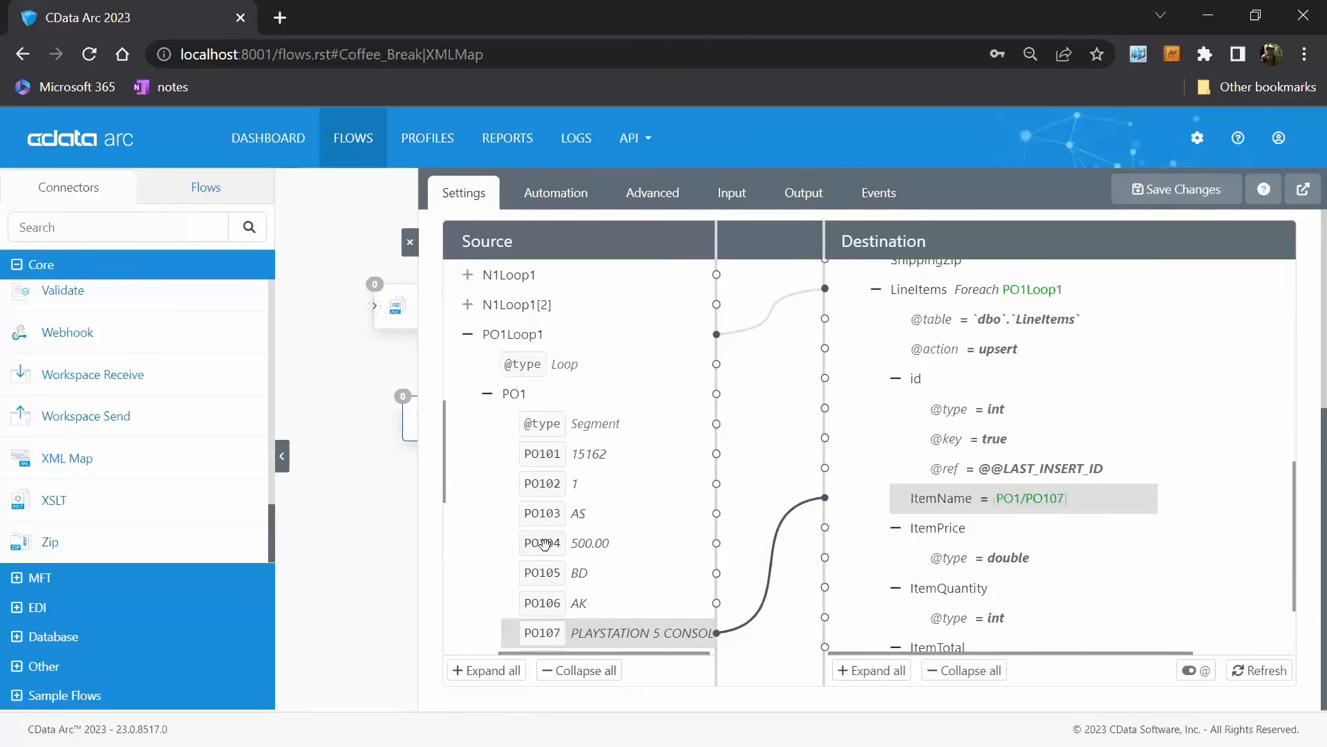
{"action": "left_click_drag", "start_coordinate": [551, 544], "coordinate": [973, 531]}
{"action": "left_click_drag", "start_coordinate": [597, 479], "coordinate": [1023, 589]}
Map the source PO102 element to the destination ItemTotal field in LineItems.
{"action": "scroll", "coordinate": [1105, 553], "scroll_direction": "down", "scroll_amount": 1}
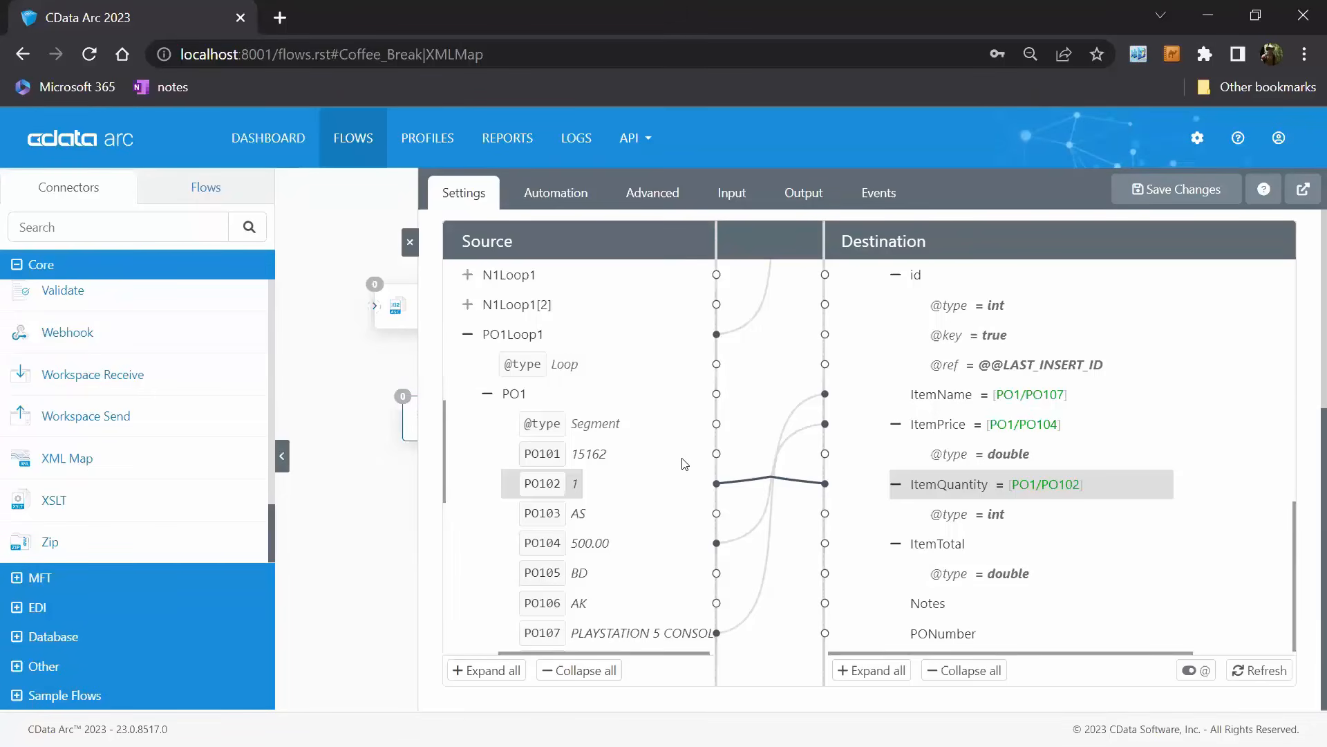
{"action": "mouse_move", "coordinate": [954, 553]}
{"action": "left_click_drag", "start_coordinate": [546, 483], "coordinate": [976, 554]}
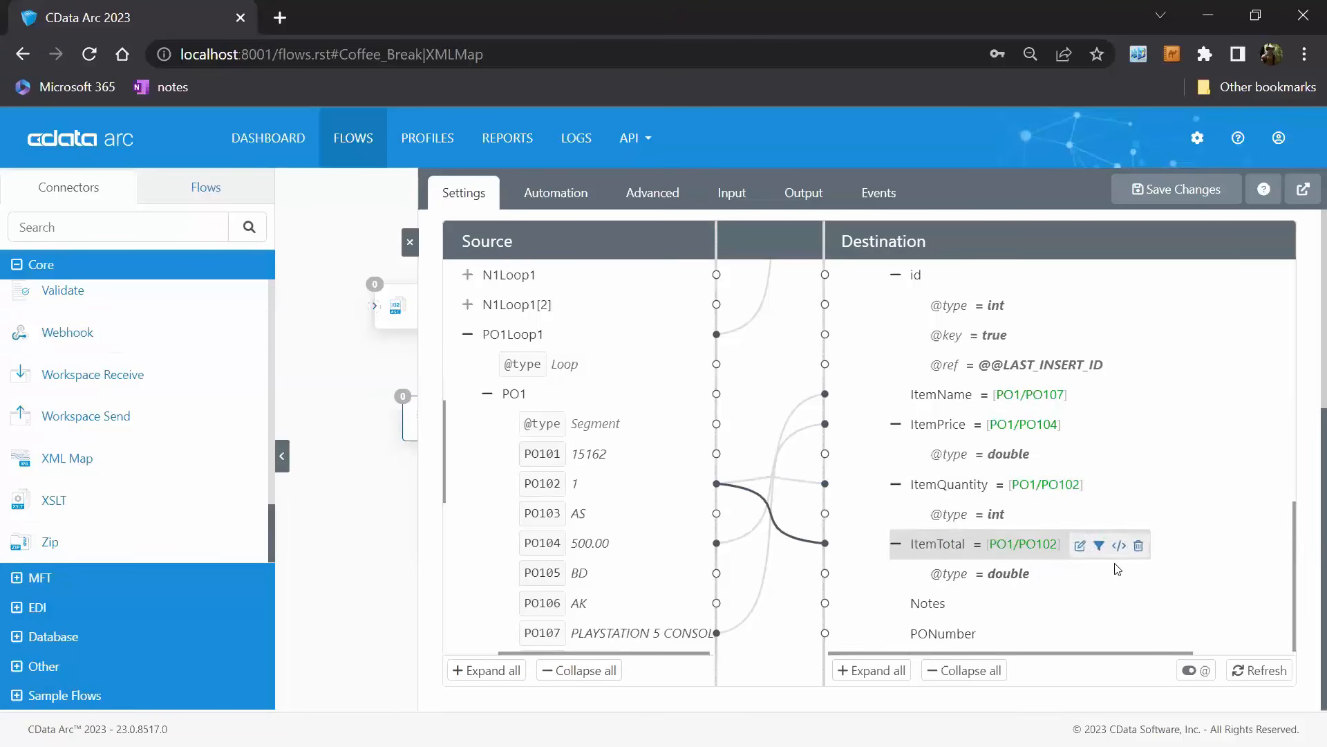
In the ItemTotal expression, find the multiply formatter and pipe the PO1/PO102 value into it.
{"action": "left_click", "coordinate": [1080, 546]}
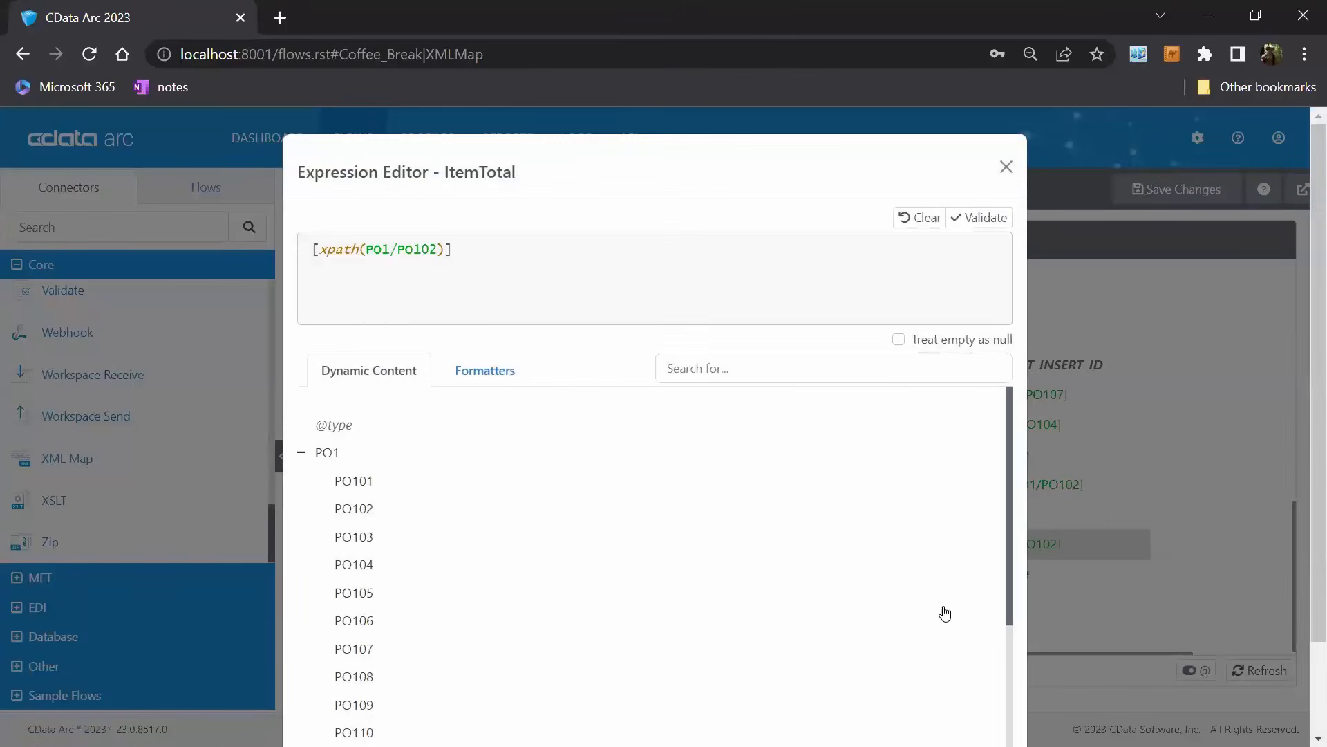
{"action": "type", "text": "|"}
{"action": "left_click", "coordinate": [486, 373]}
{"action": "left_click", "coordinate": [782, 379]}
{"action": "type", "text": "multi"}
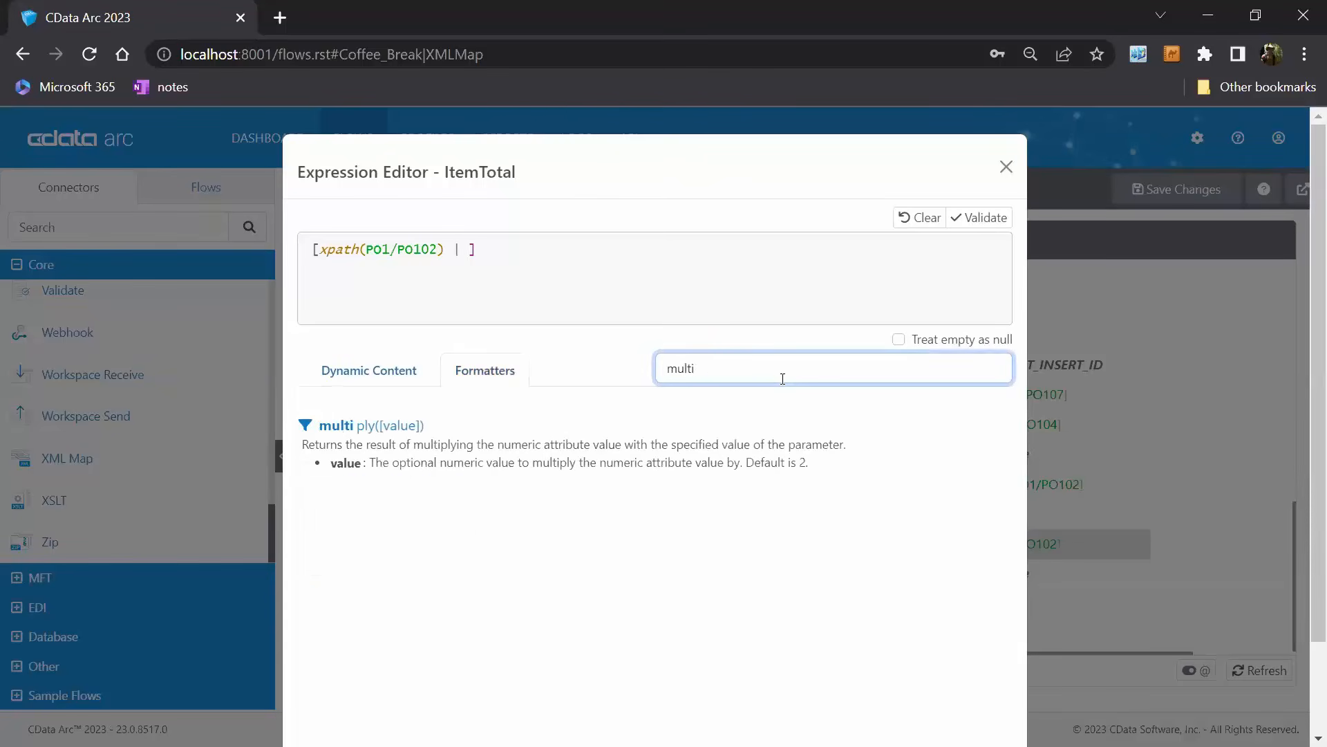
{"action": "left_click", "coordinate": [676, 440]}
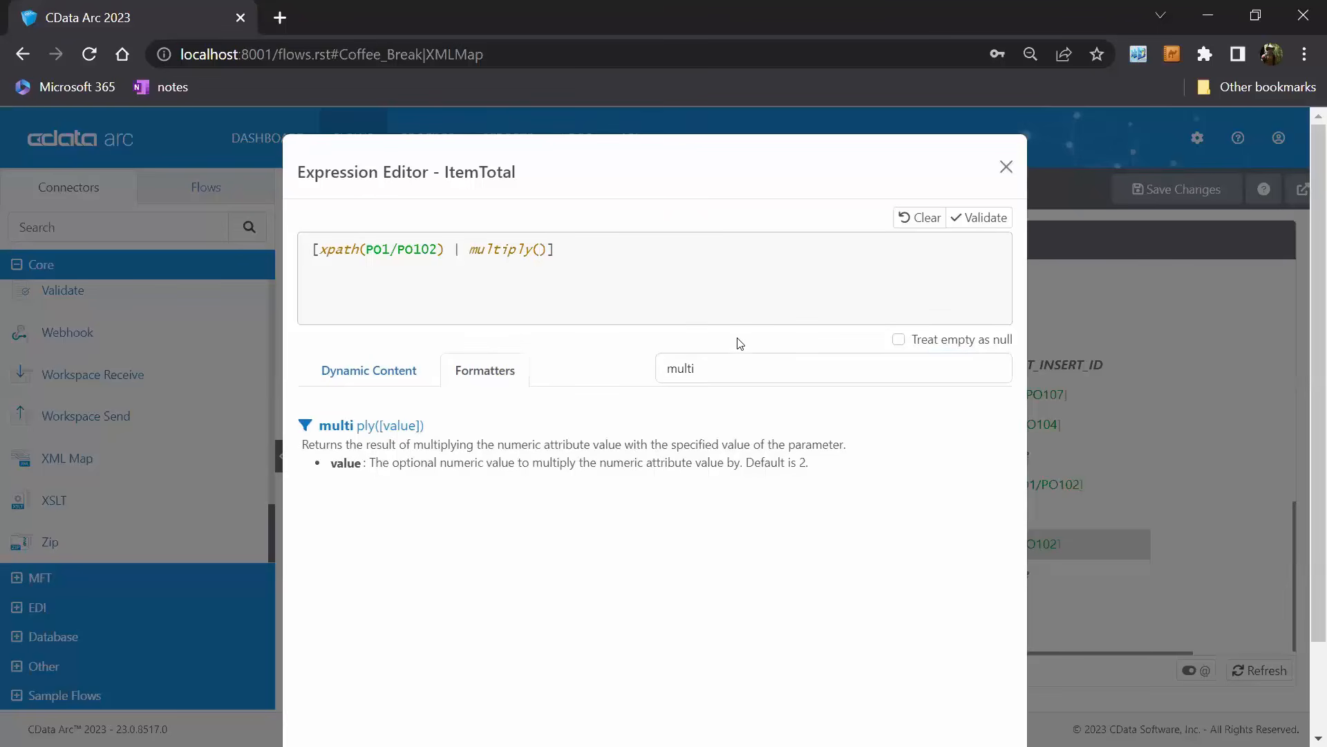
Set multiply's parameter to the bracketed xpath of PO1/PO104 and save the ItemTotal expression.
{"action": "type", "text": "[]"}
{"action": "left_click", "coordinate": [400, 379]}
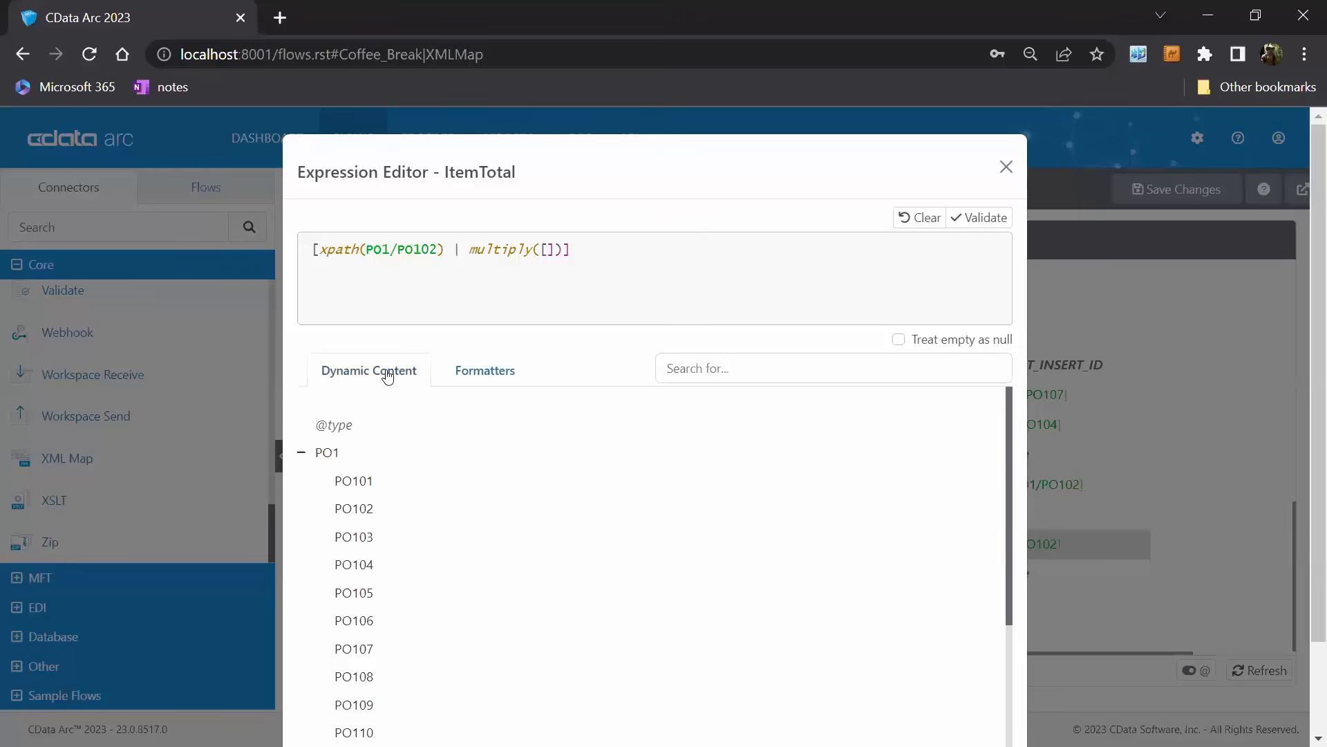
{"action": "scroll", "coordinate": [450, 497], "scroll_direction": "down", "scroll_amount": 3}
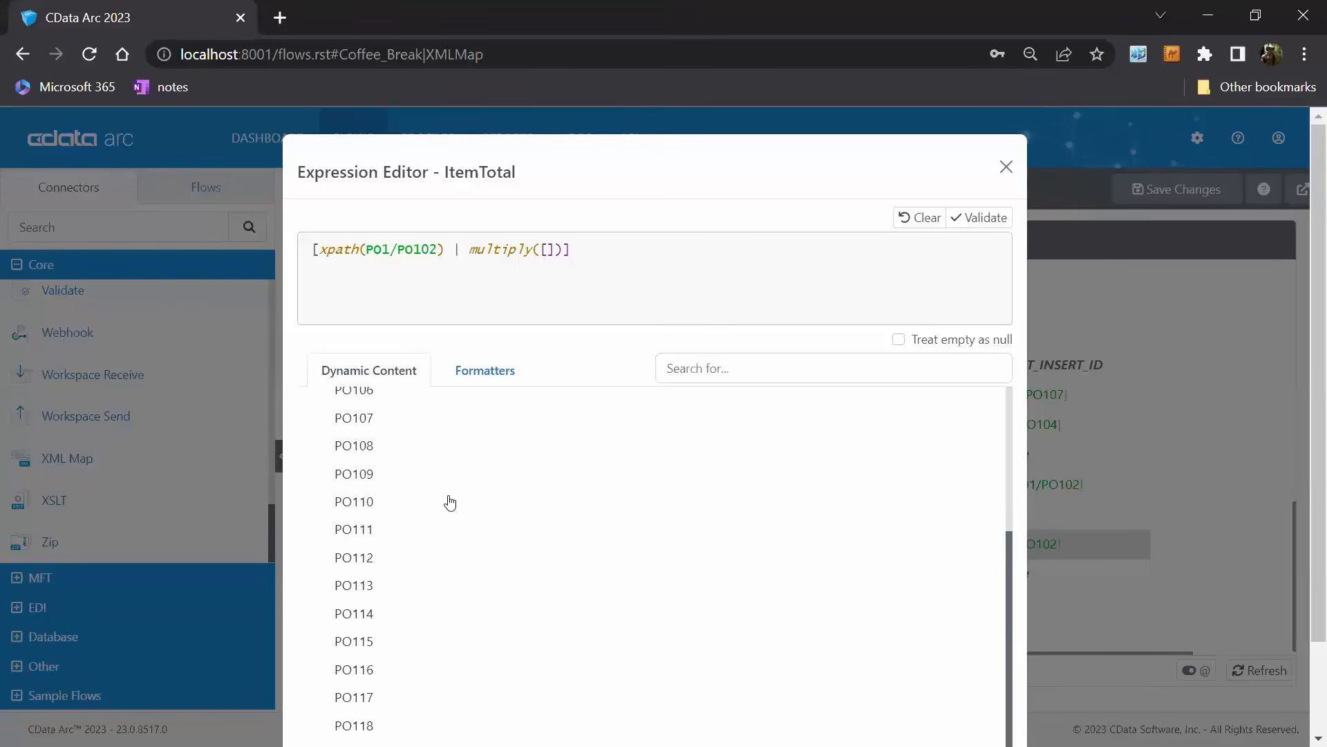
{"action": "scroll", "coordinate": [454, 532], "scroll_direction": "up", "scroll_amount": 1}
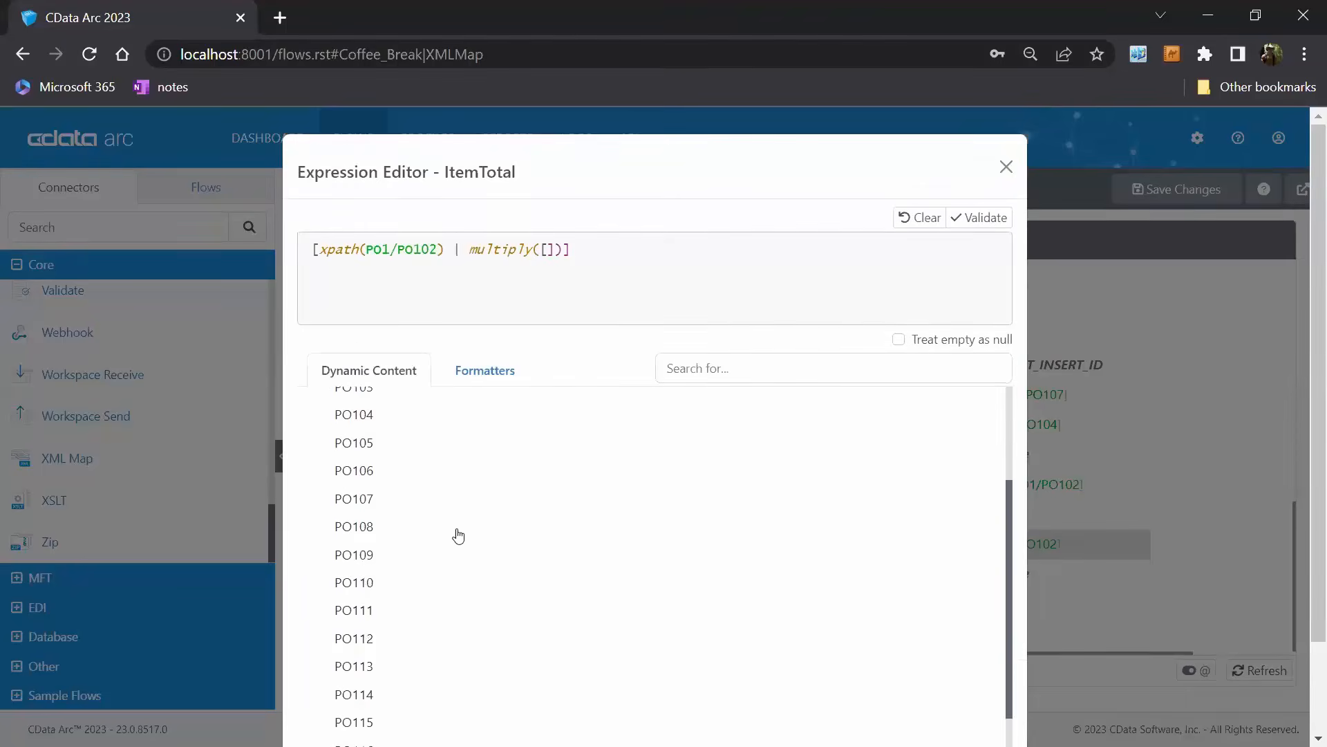
{"action": "scroll", "coordinate": [458, 536], "scroll_direction": "up", "scroll_amount": 2}
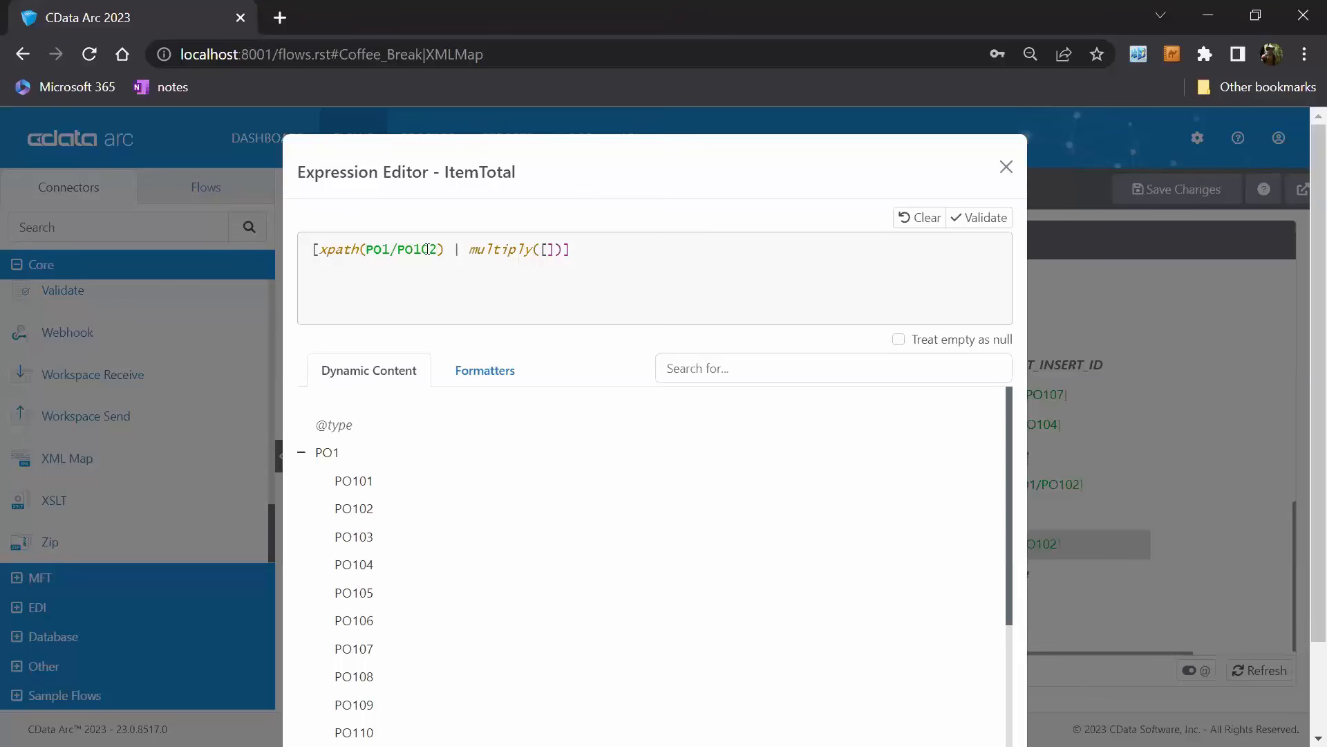
{"action": "left_click", "coordinate": [371, 565]}
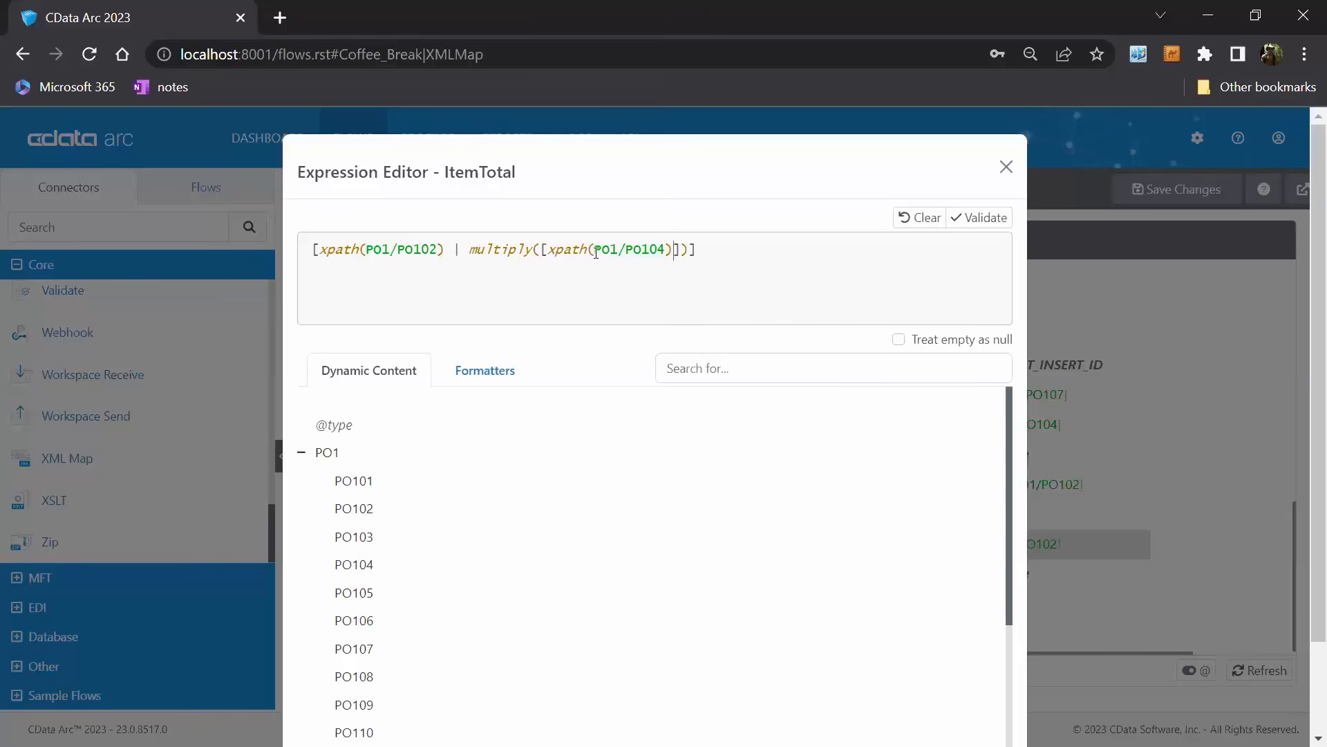
{"action": "scroll", "coordinate": [1016, 475], "scroll_direction": "down", "scroll_amount": 2}
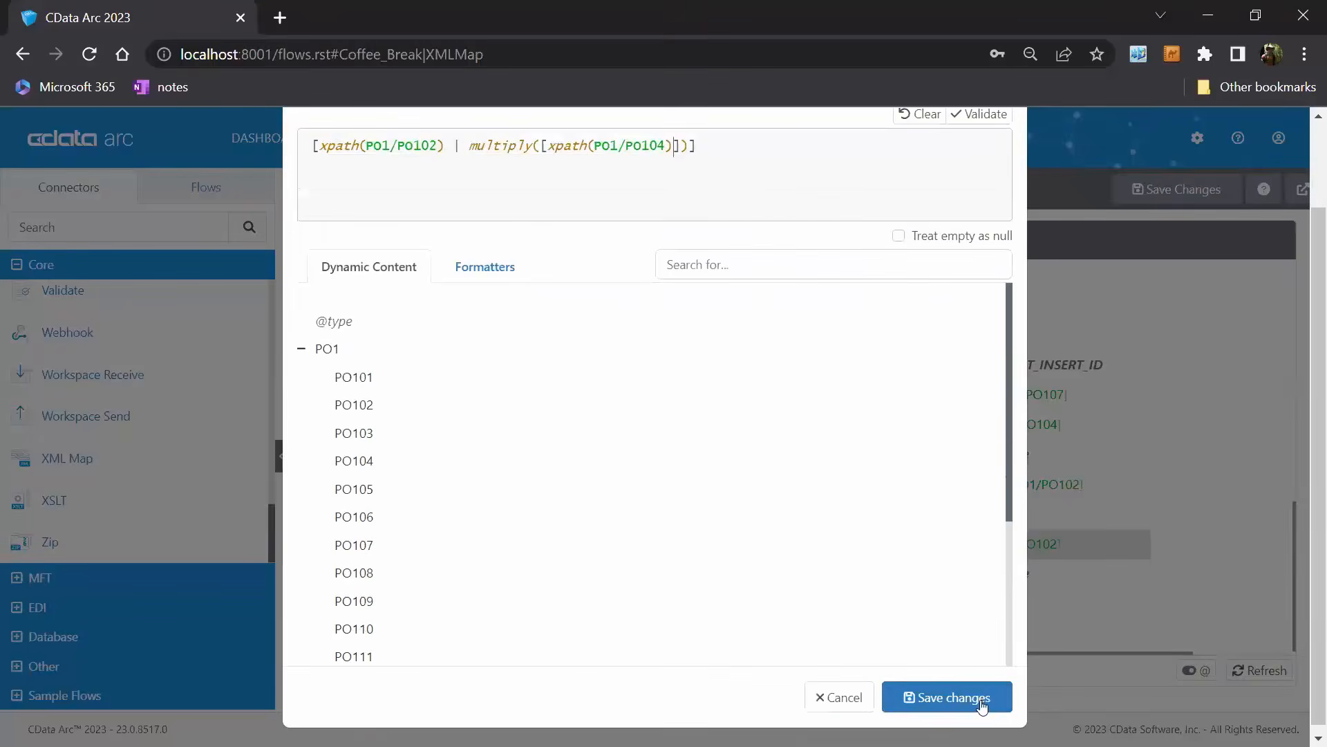
{"action": "left_click", "coordinate": [982, 701]}
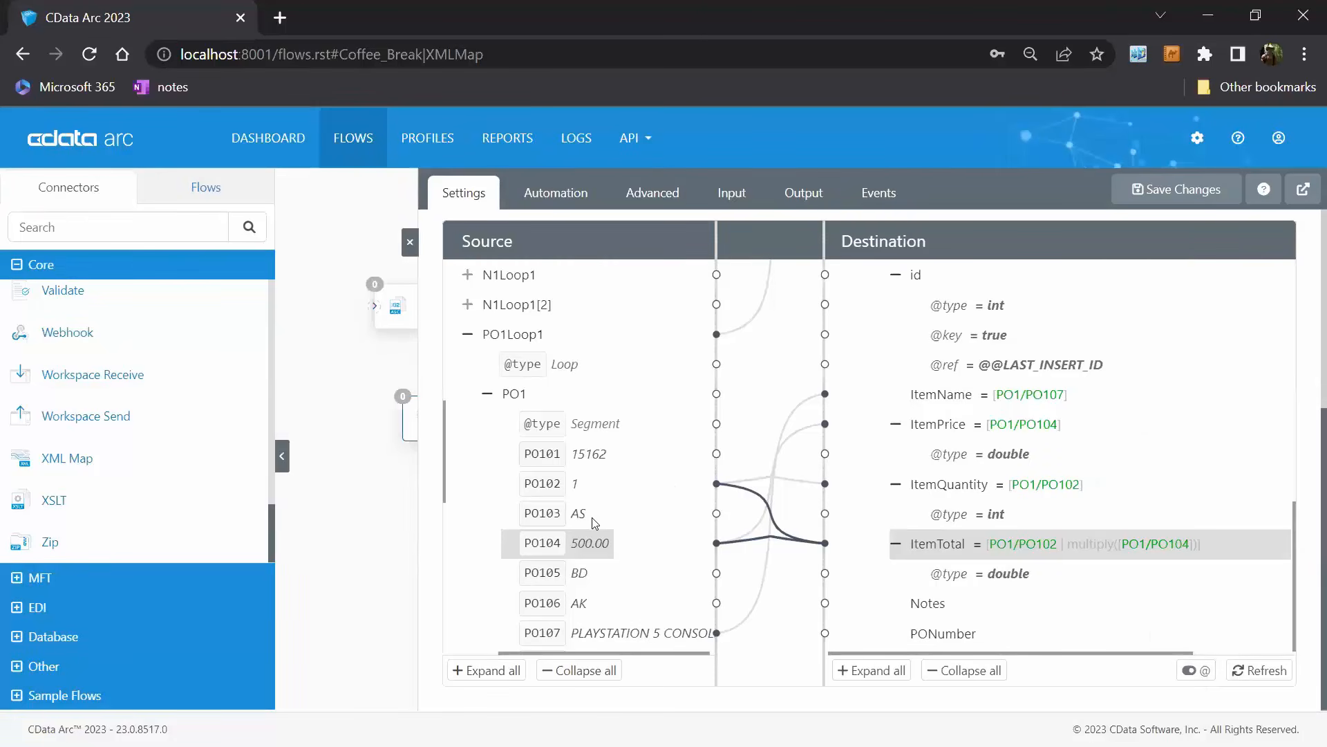
Map the source BEG03 element to the destination PONumber field in LineItems.
{"action": "scroll", "coordinate": [595, 524], "scroll_direction": "up", "scroll_amount": 8}
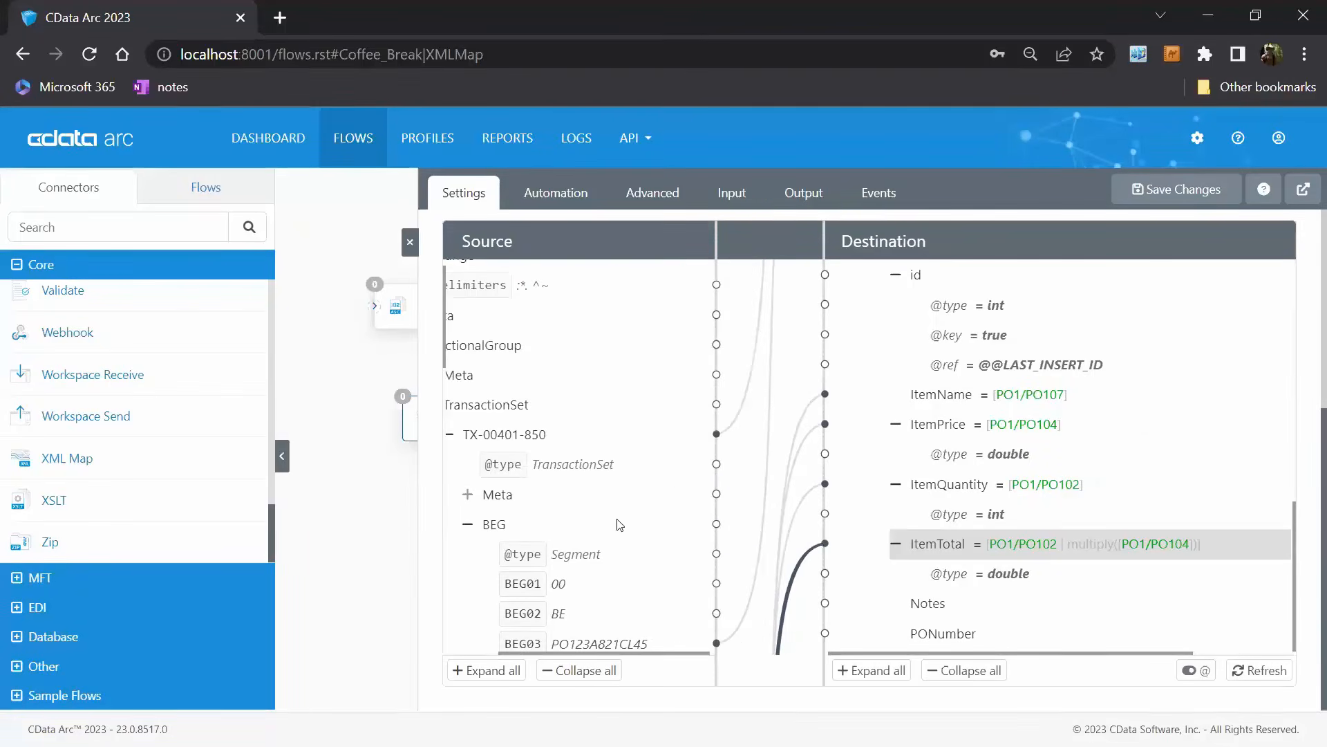
{"action": "scroll", "coordinate": [650, 636], "scroll_direction": "up", "scroll_amount": 1}
{"action": "scroll", "coordinate": [656, 658], "scroll_direction": "left", "scroll_amount": 2}
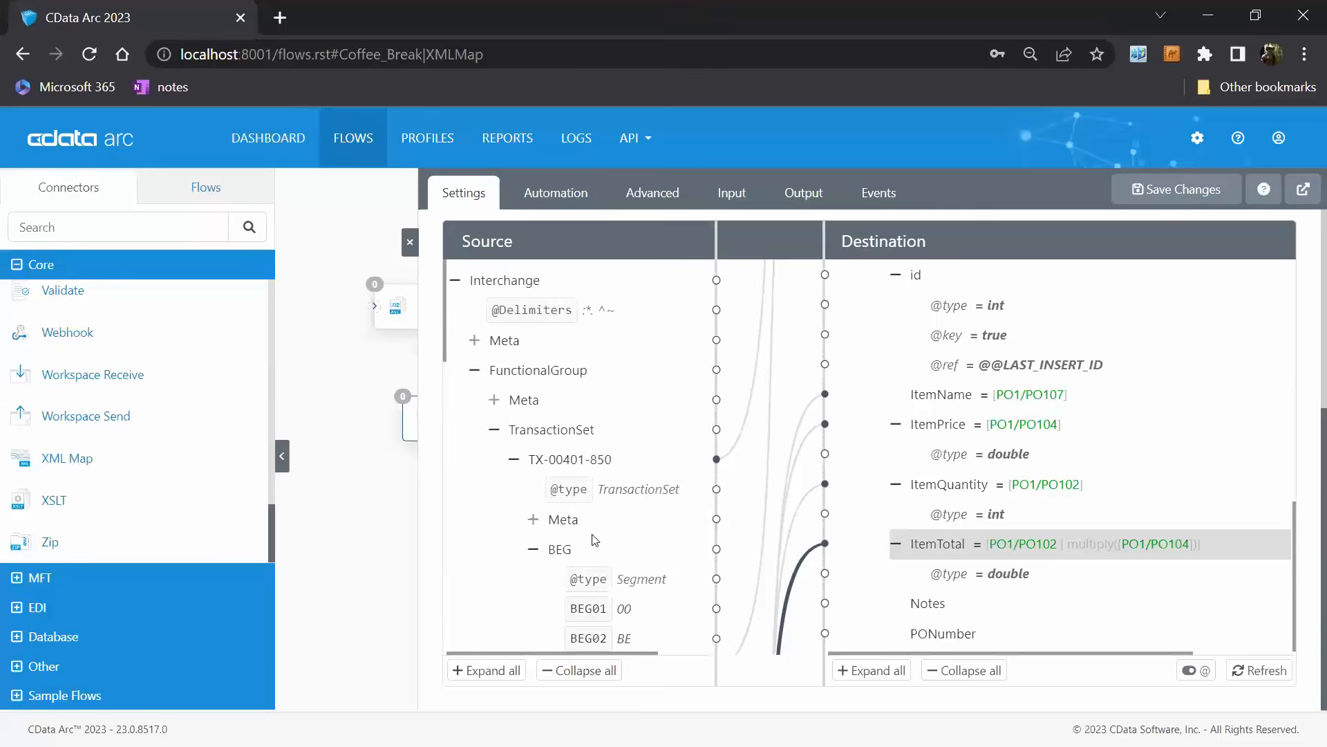
{"action": "scroll", "coordinate": [1030, 503], "scroll_direction": "up", "scroll_amount": 2}
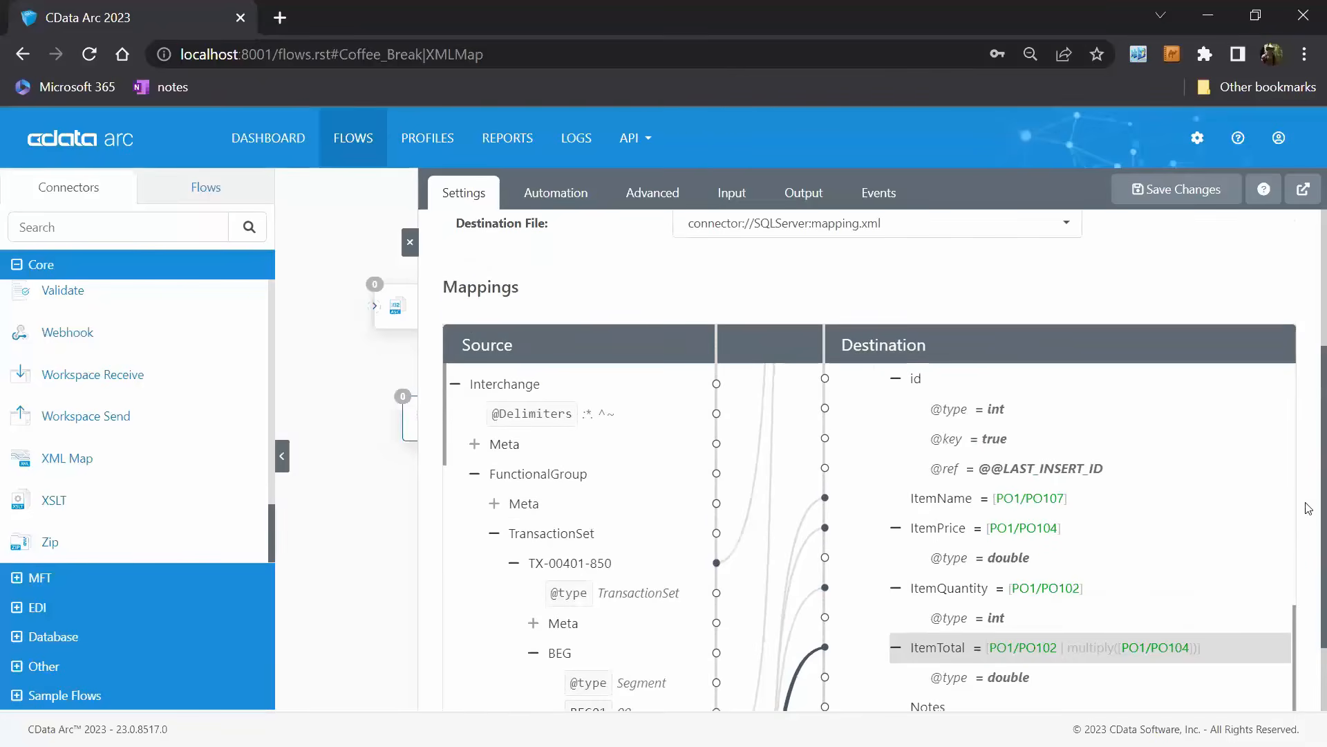
{"action": "scroll", "coordinate": [1238, 505], "scroll_direction": "down", "scroll_amount": 2}
{"action": "scroll", "coordinate": [646, 536], "scroll_direction": "down", "scroll_amount": 3}
{"action": "scroll", "coordinate": [646, 537], "scroll_direction": "down", "scroll_amount": 3}
{"action": "left_click_drag", "start_coordinate": [599, 461], "coordinate": [1014, 640]}
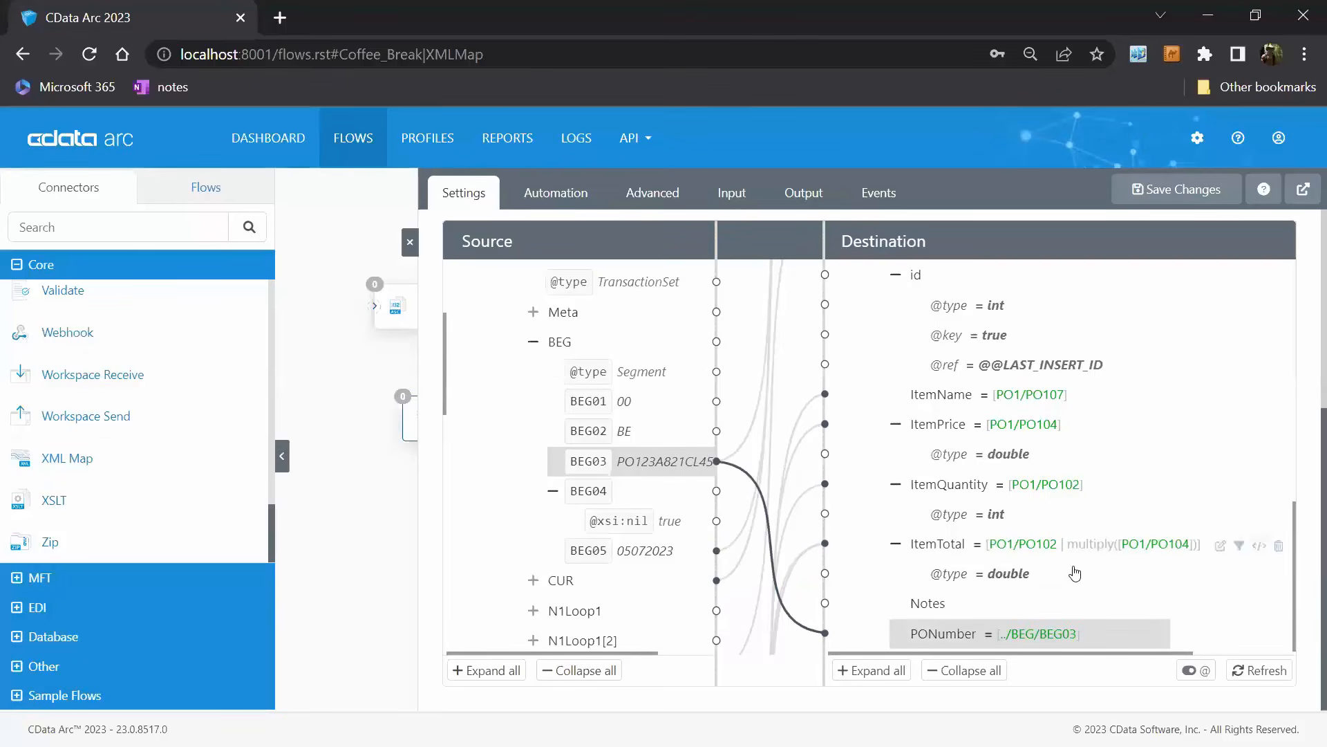
Expand the source N1Loop1 and N1Loop1[2] loops and the N1 segment in each to compare their party codes.
{"action": "scroll", "coordinate": [1221, 591], "scroll_direction": "up", "scroll_amount": 5}
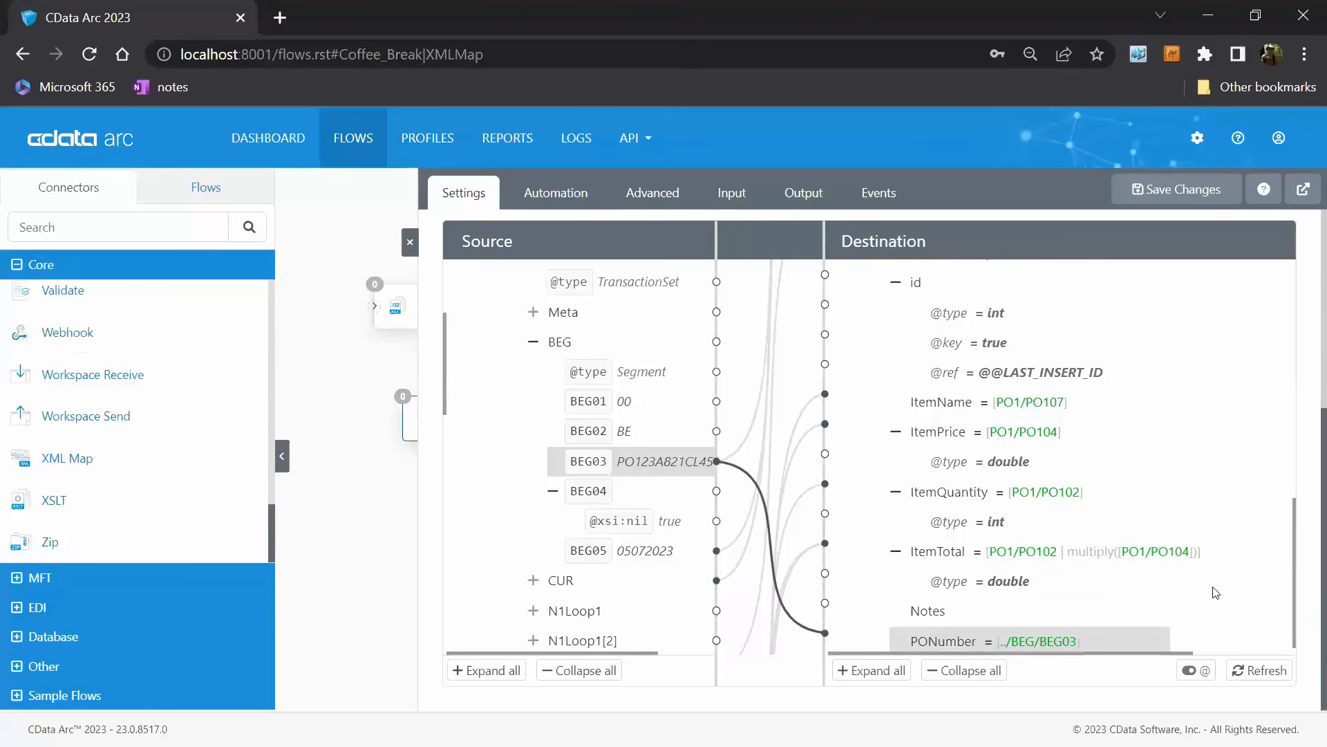
{"action": "scroll", "coordinate": [1217, 595], "scroll_direction": "up", "scroll_amount": 2}
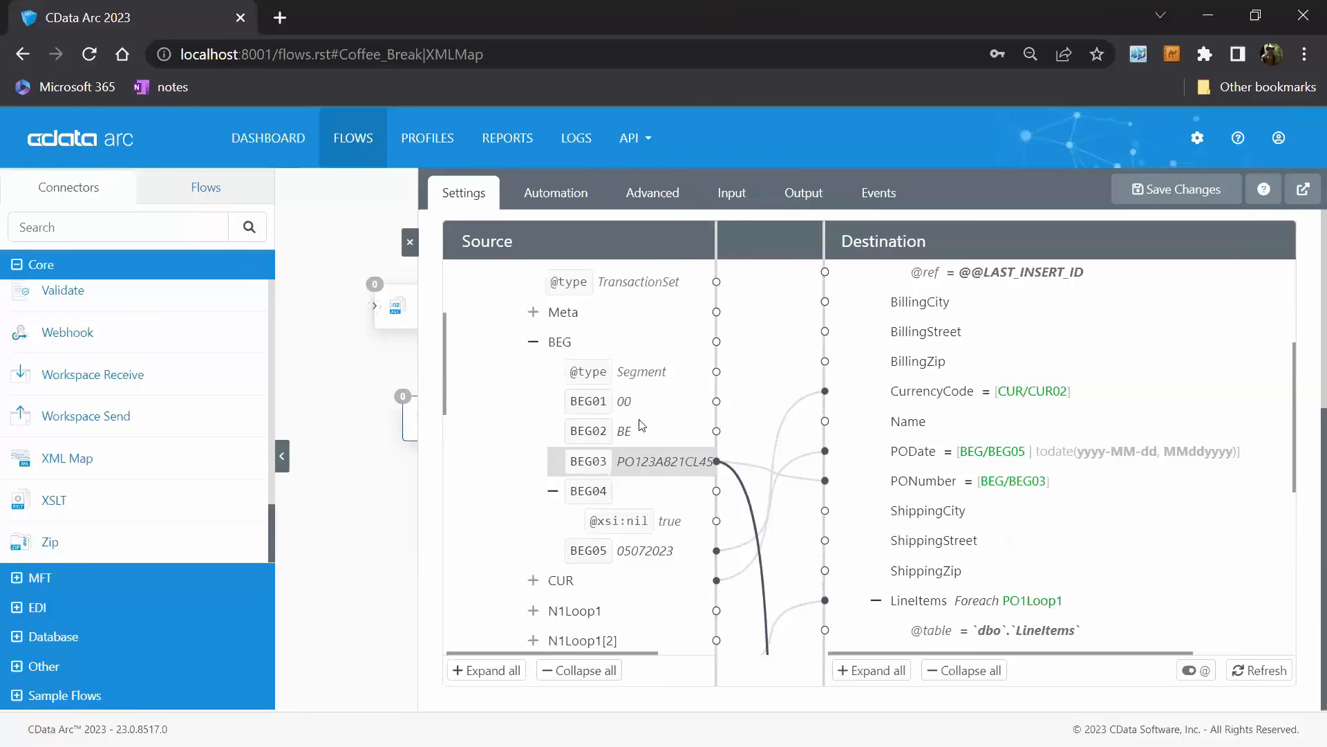
{"action": "scroll", "coordinate": [639, 416], "scroll_direction": "down", "scroll_amount": 1}
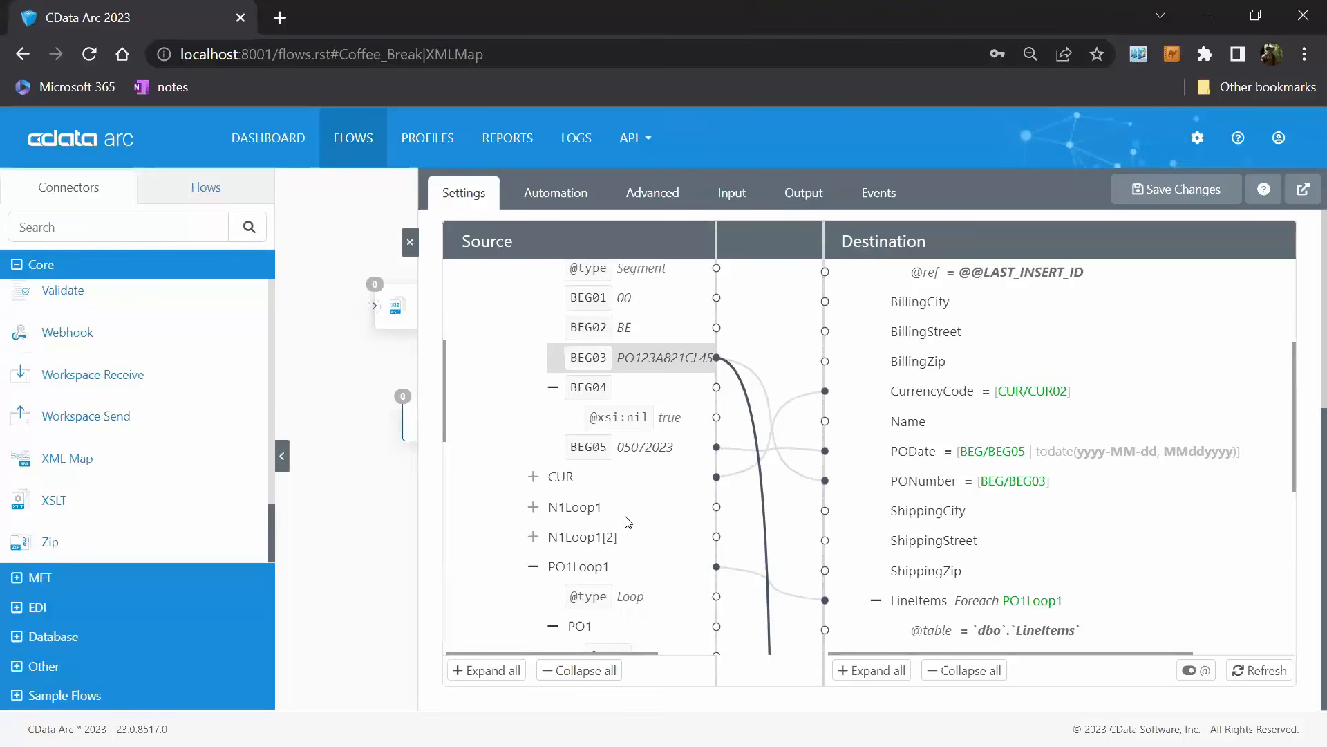
{"action": "left_click", "coordinate": [532, 508]}
{"action": "scroll", "coordinate": [562, 399], "scroll_direction": "down", "scroll_amount": 3}
{"action": "left_click", "coordinate": [552, 359]}
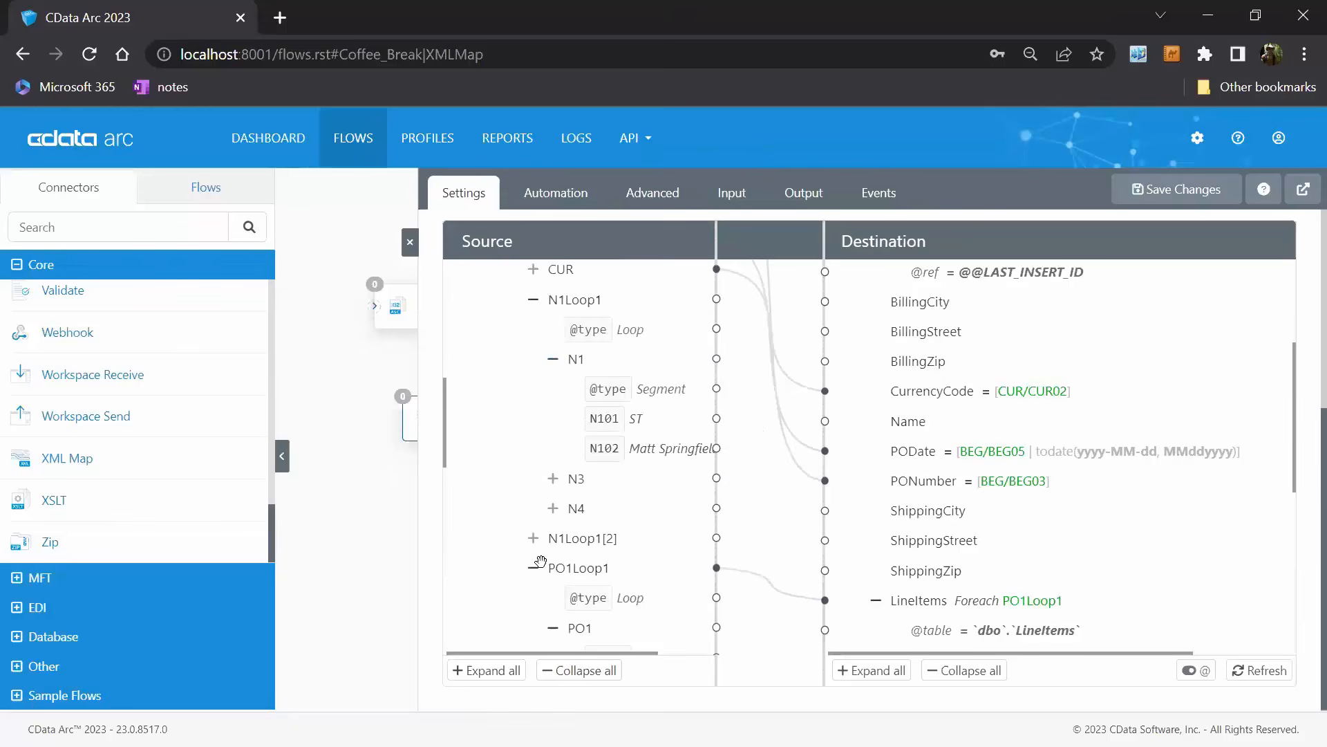
{"action": "left_click", "coordinate": [533, 538]}
{"action": "left_click", "coordinate": [553, 599]}
{"action": "scroll", "coordinate": [658, 571], "scroll_direction": "down", "scroll_amount": 3}
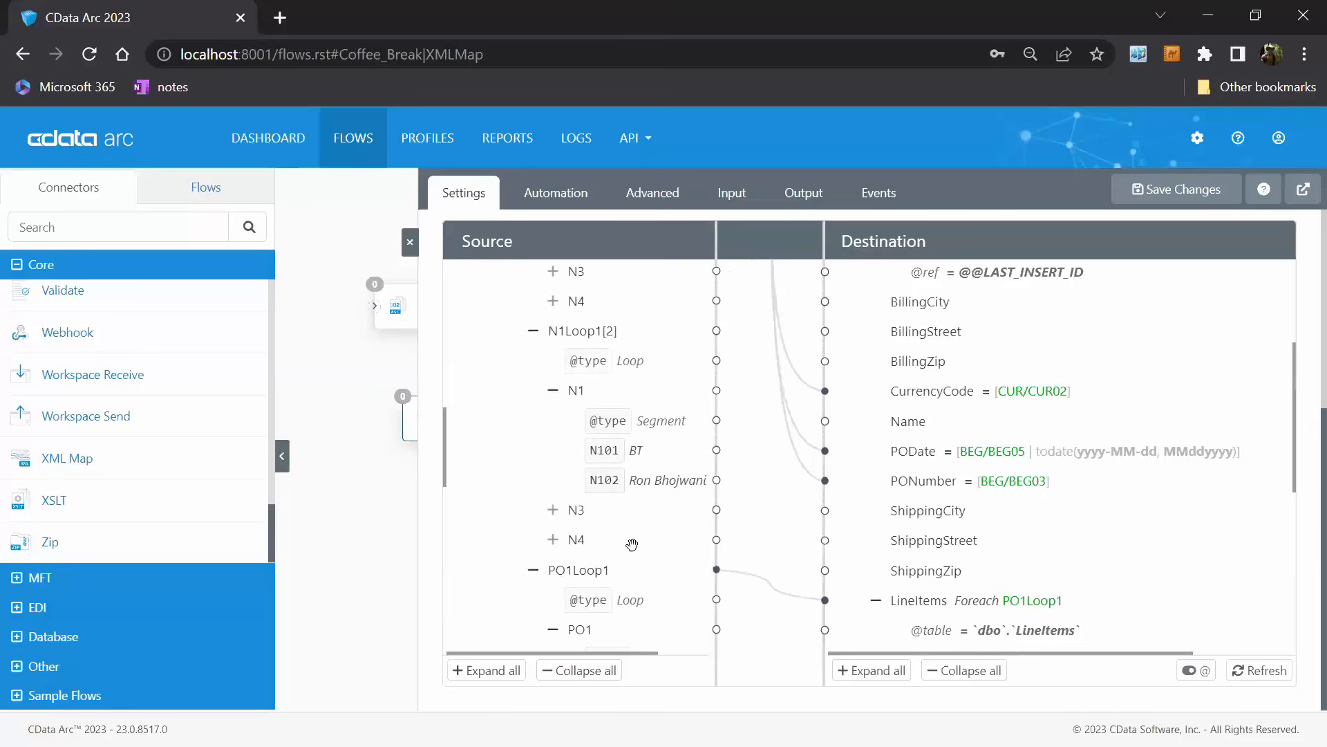
Expand N3 under the first N1Loop1, map N301 to the destination ShippingStreet field, and check its expression without editing it.
{"action": "scroll", "coordinate": [632, 544], "scroll_direction": "up", "scroll_amount": 3}
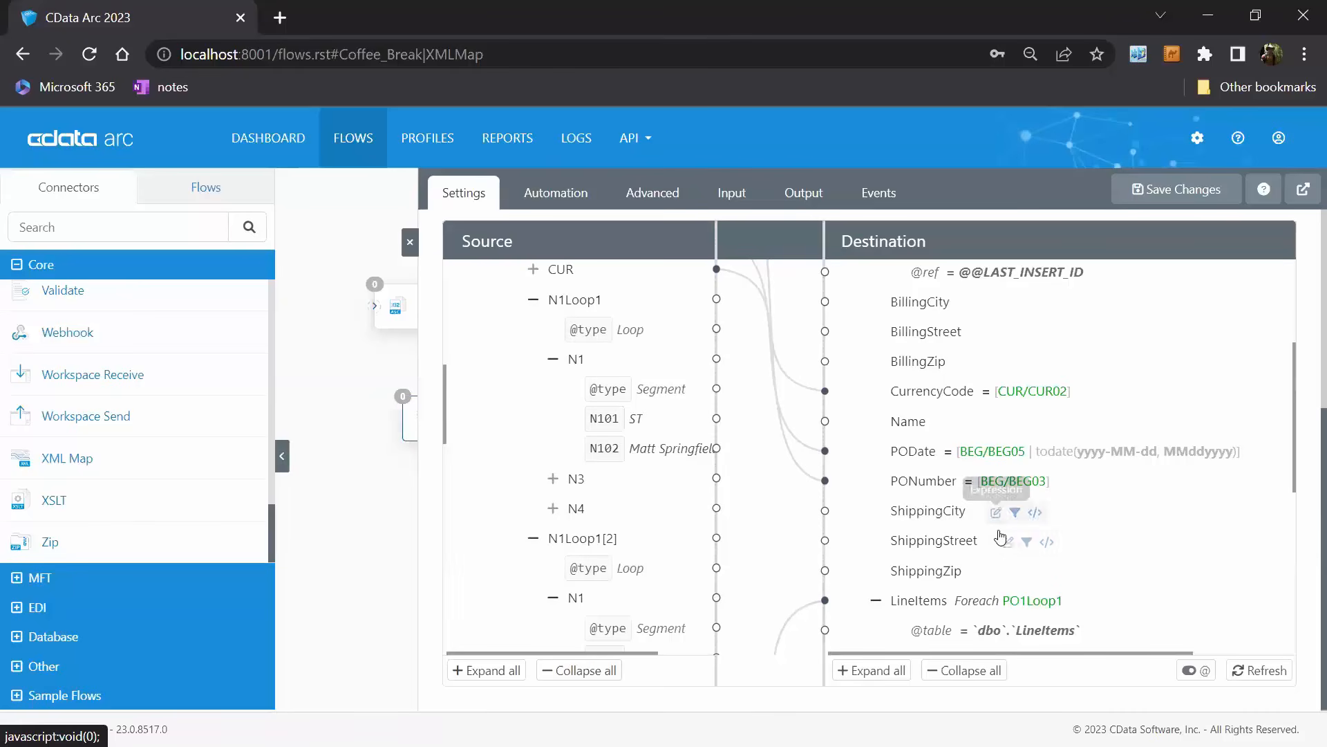
{"action": "left_click", "coordinate": [553, 478]}
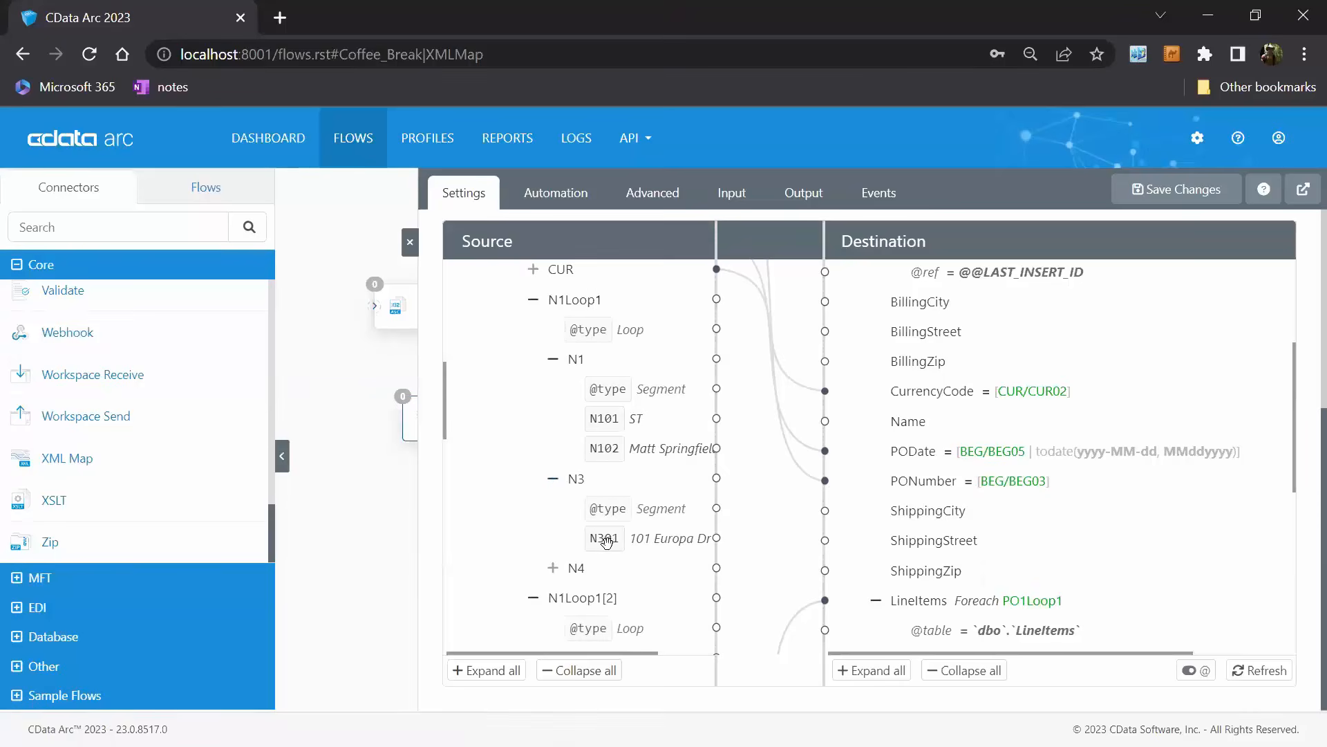
{"action": "left_click_drag", "start_coordinate": [605, 537], "coordinate": [944, 553]}
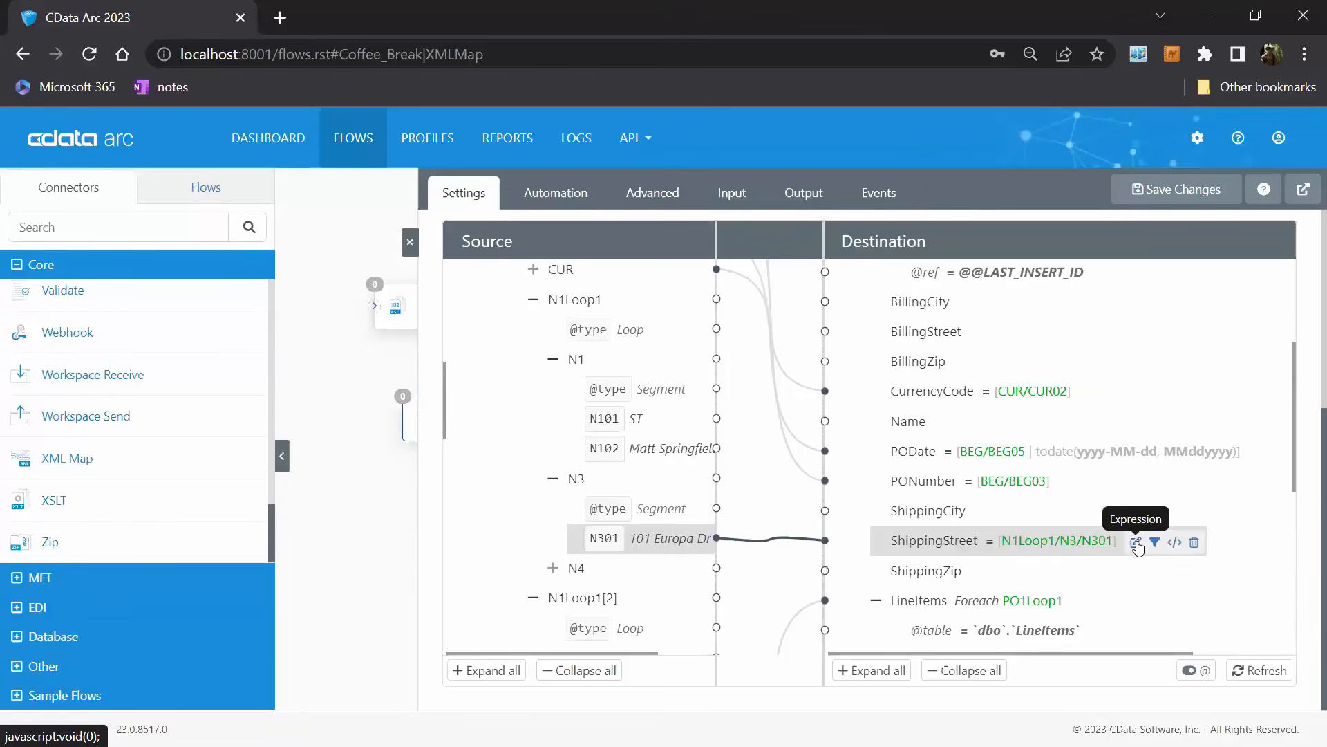
{"action": "left_click", "coordinate": [1138, 543]}
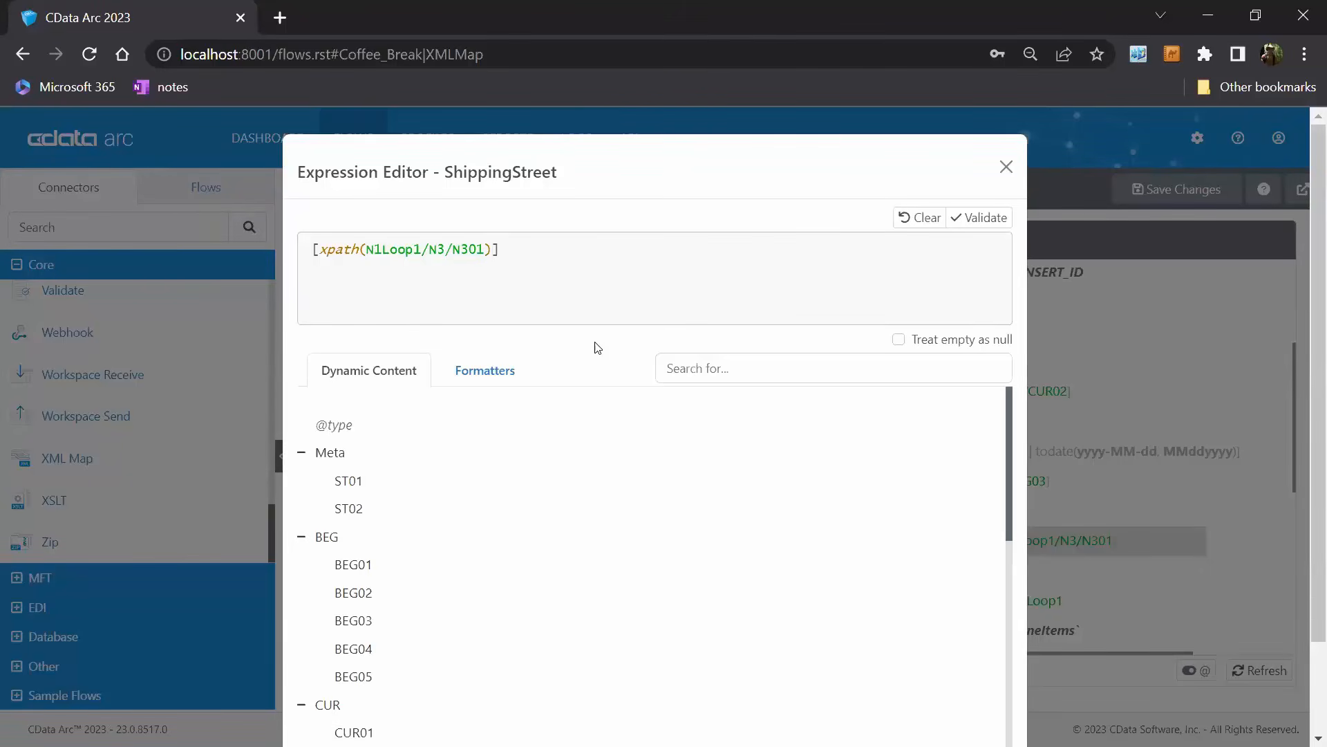
{"action": "left_click", "coordinate": [1007, 167]}
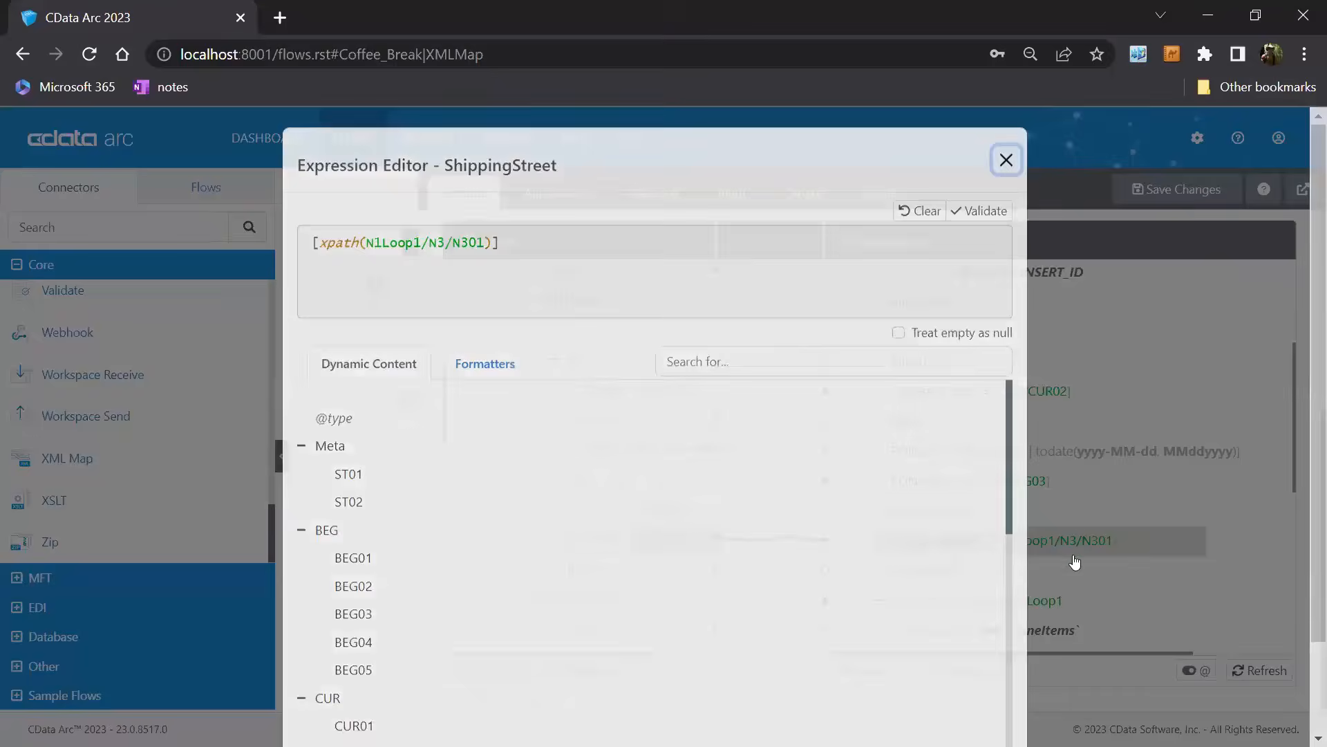
Add the predicate [N1/N101='ST'] after N1Loop1 in the ShippingStreet expression and save it.
{"action": "scroll", "coordinate": [669, 476], "scroll_direction": "up", "scroll_amount": 3}
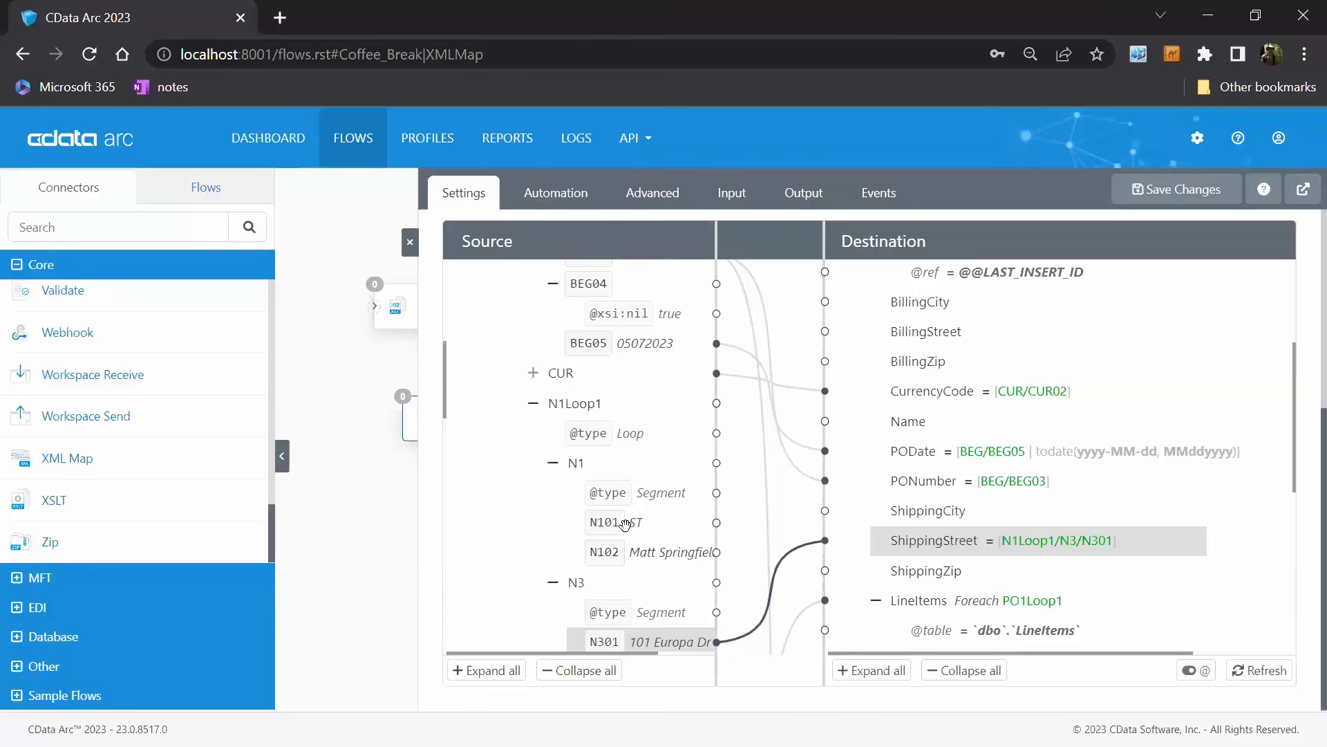
{"action": "scroll", "coordinate": [643, 498], "scroll_direction": "down", "scroll_amount": 3}
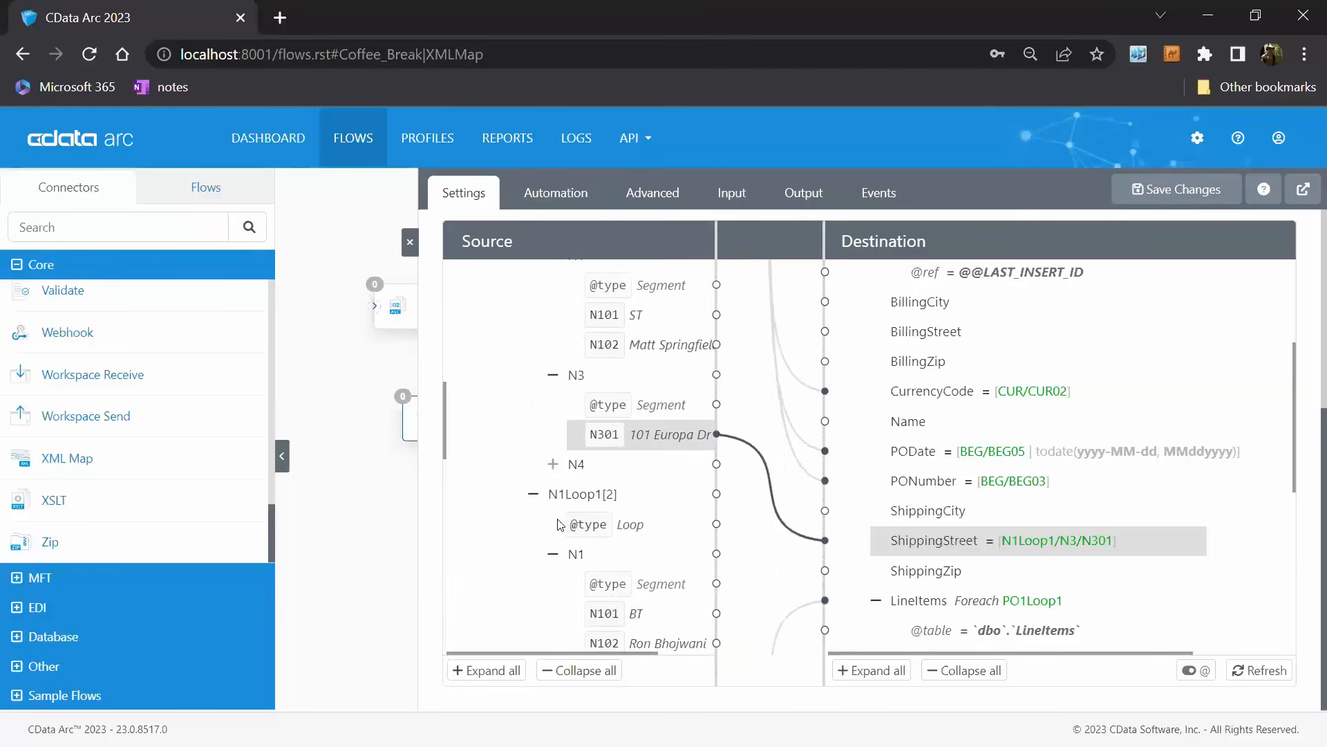
{"action": "scroll", "coordinate": [561, 524], "scroll_direction": "down", "scroll_amount": 2}
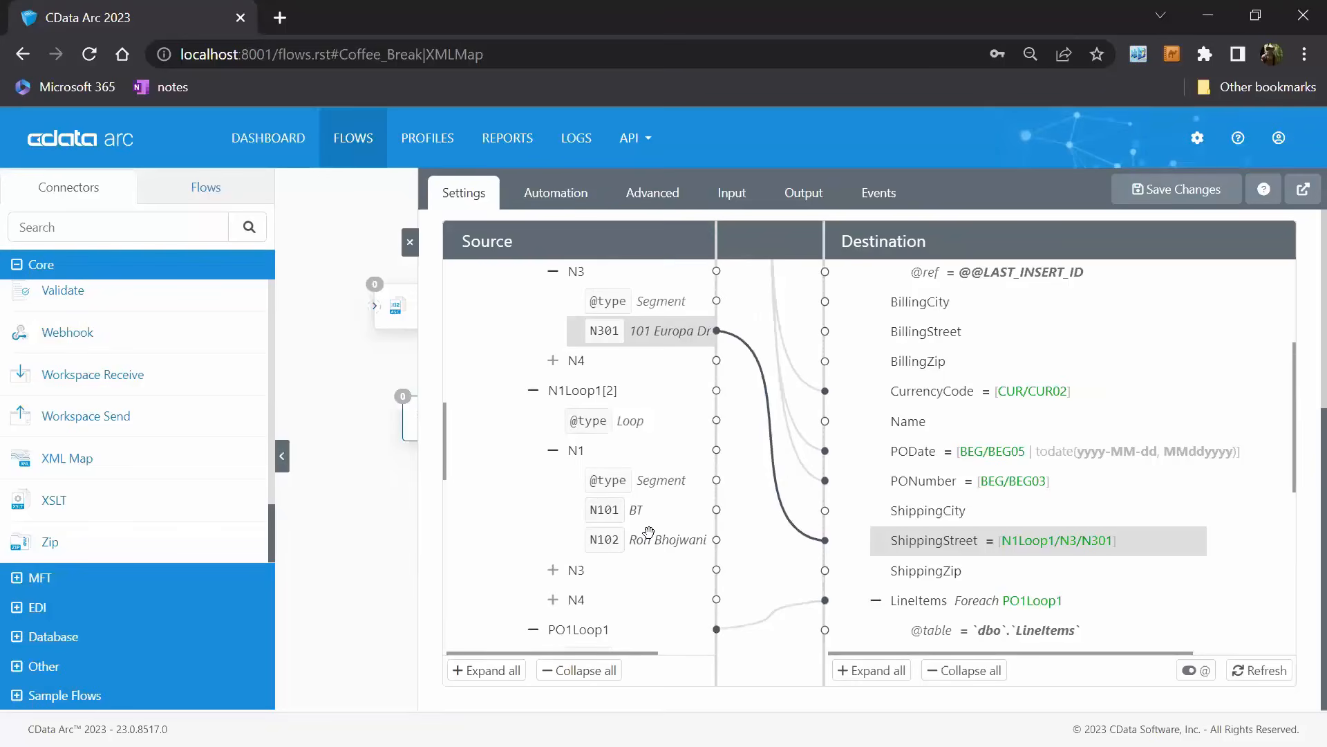
{"action": "scroll", "coordinate": [662, 531], "scroll_direction": "up", "scroll_amount": 2}
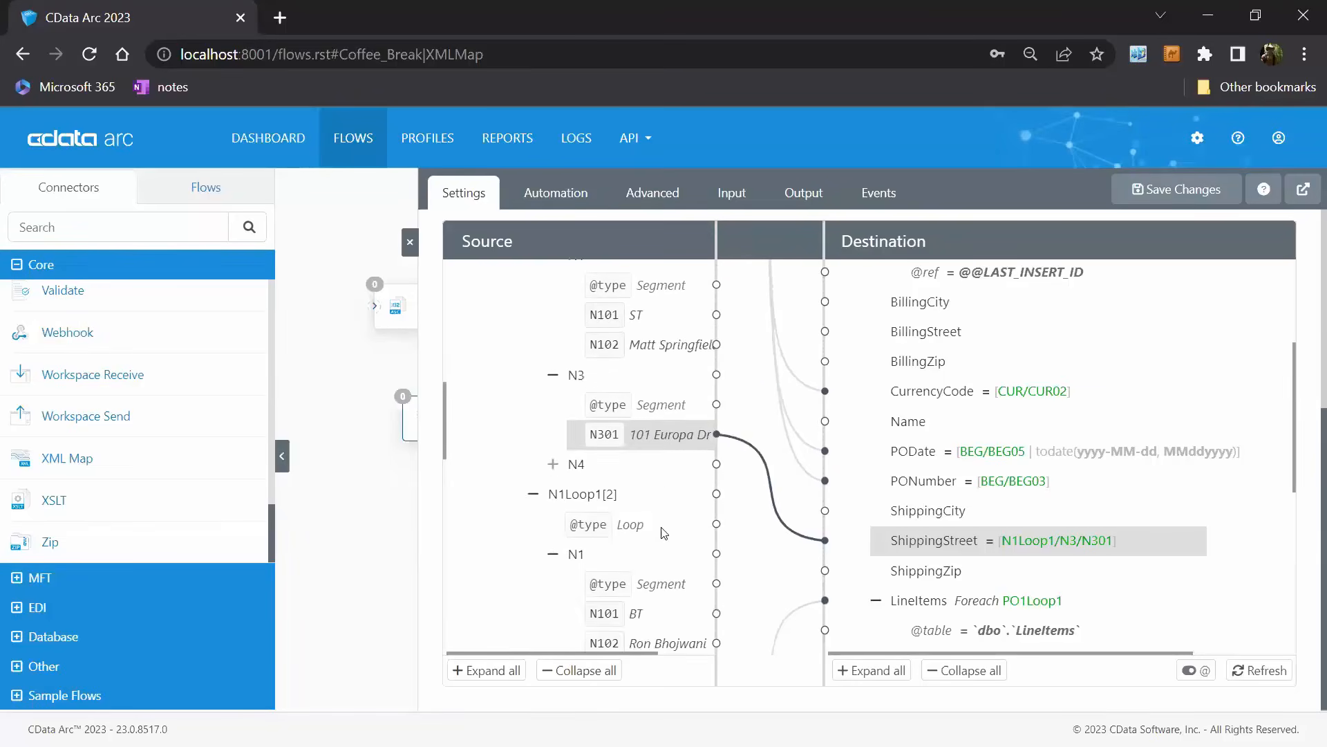
{"action": "scroll", "coordinate": [662, 531], "scroll_direction": "up", "scroll_amount": 2}
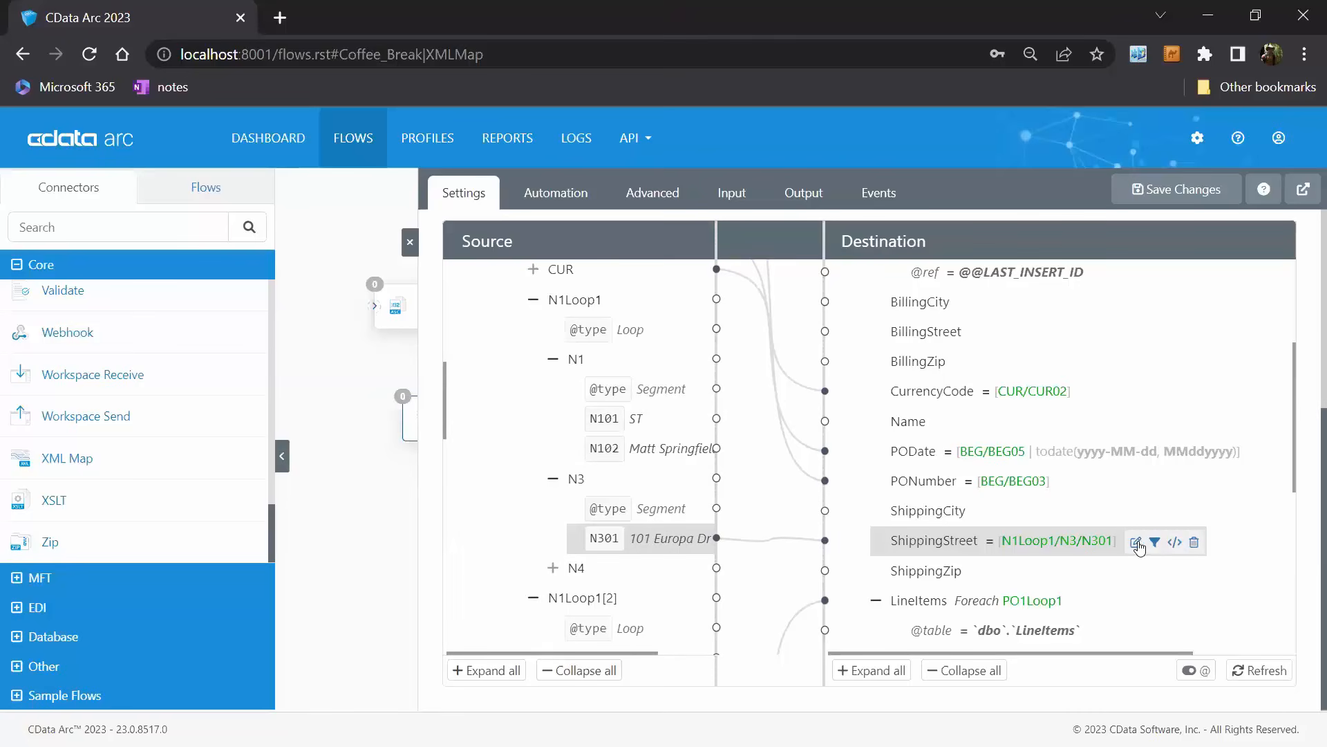
{"action": "left_click", "coordinate": [1137, 543]}
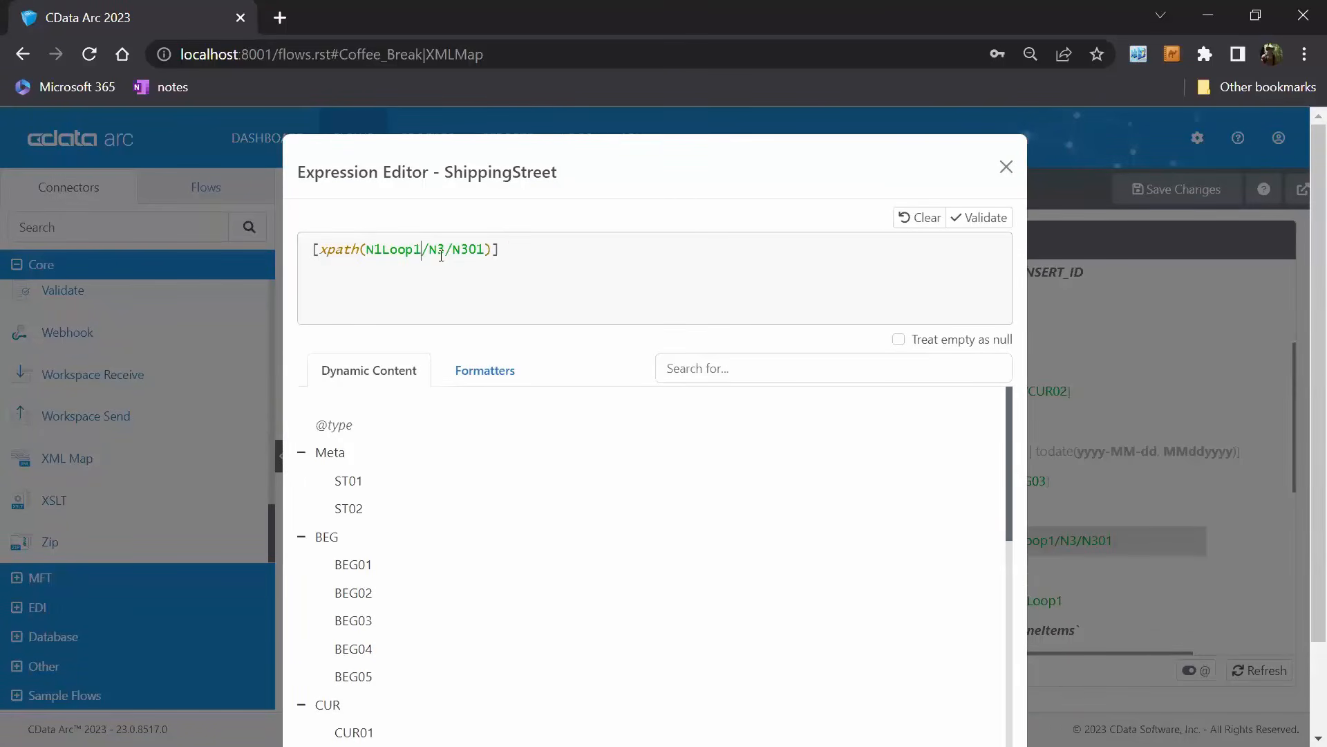
{"action": "type", "text": "[N1/N101='ST']"}
{"action": "scroll", "coordinate": [954, 484], "scroll_direction": "down", "scroll_amount": 2}
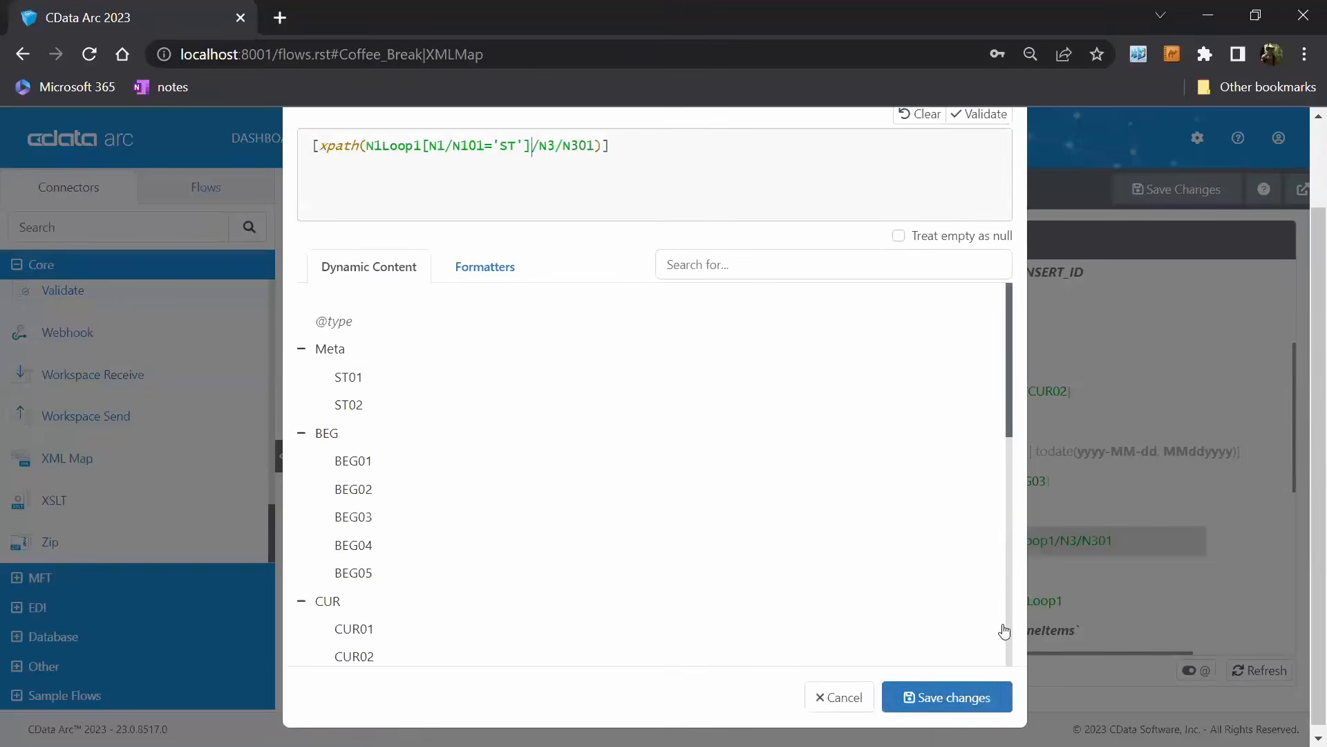
{"action": "left_click", "coordinate": [987, 699]}
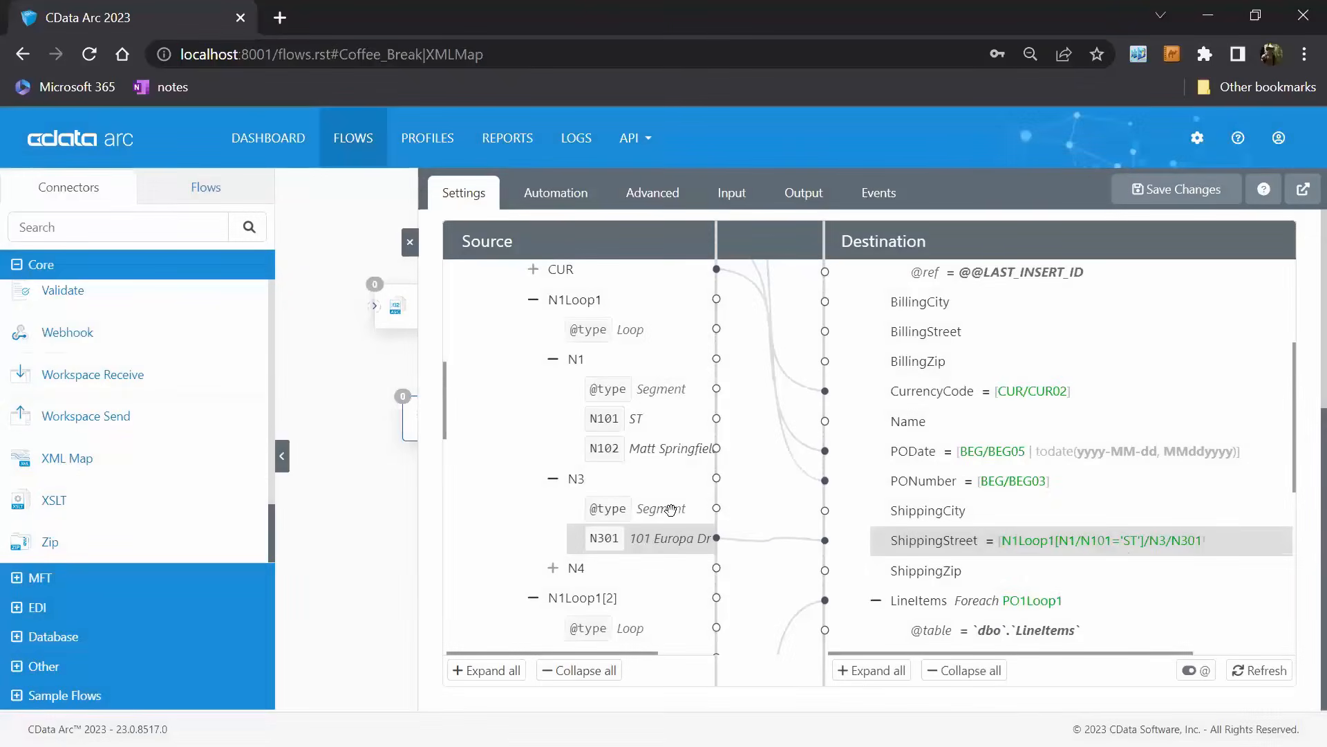
Map N401 from N4 under the first N1Loop1 to ShippingCity and save its expression with the predicate [N1/N101='ST'] after N1Loop1.
{"action": "scroll", "coordinate": [602, 484], "scroll_direction": "down", "scroll_amount": 3}
{"action": "left_click", "coordinate": [558, 361]}
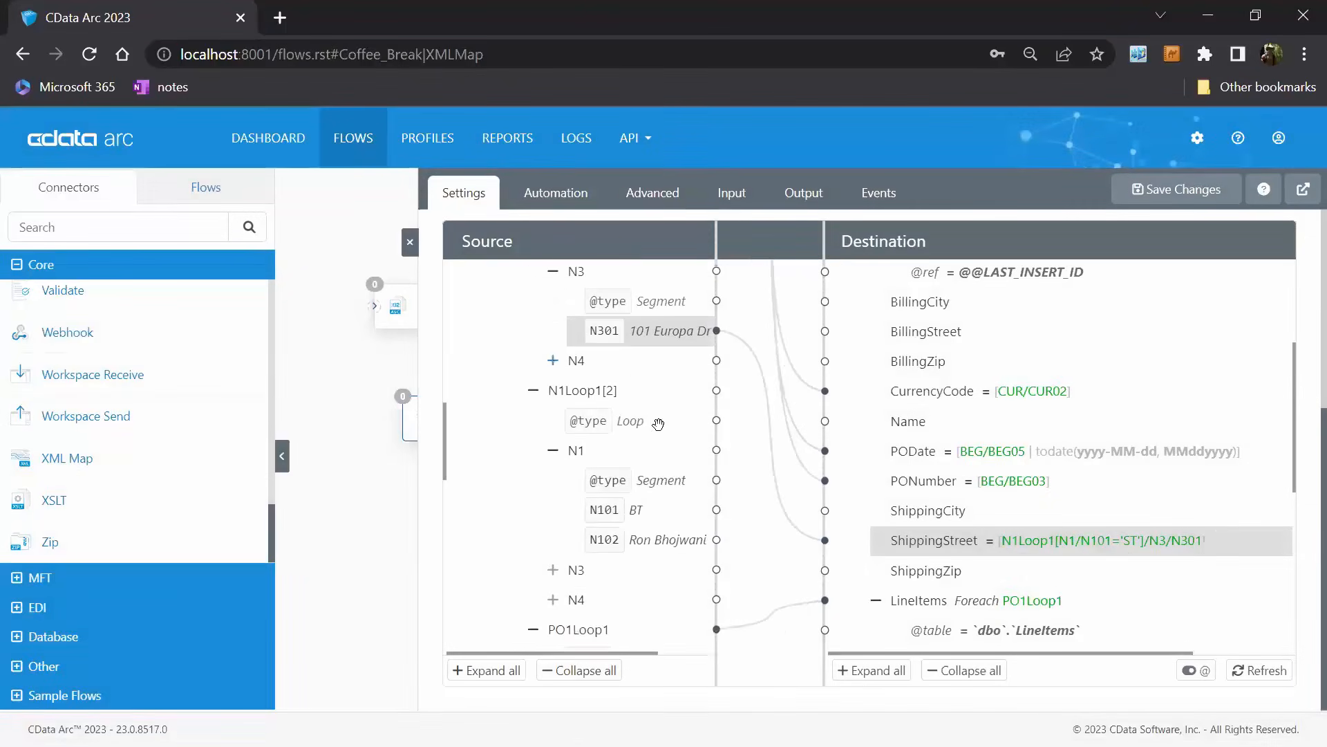
{"action": "left_click_drag", "start_coordinate": [616, 423], "coordinate": [936, 513]}
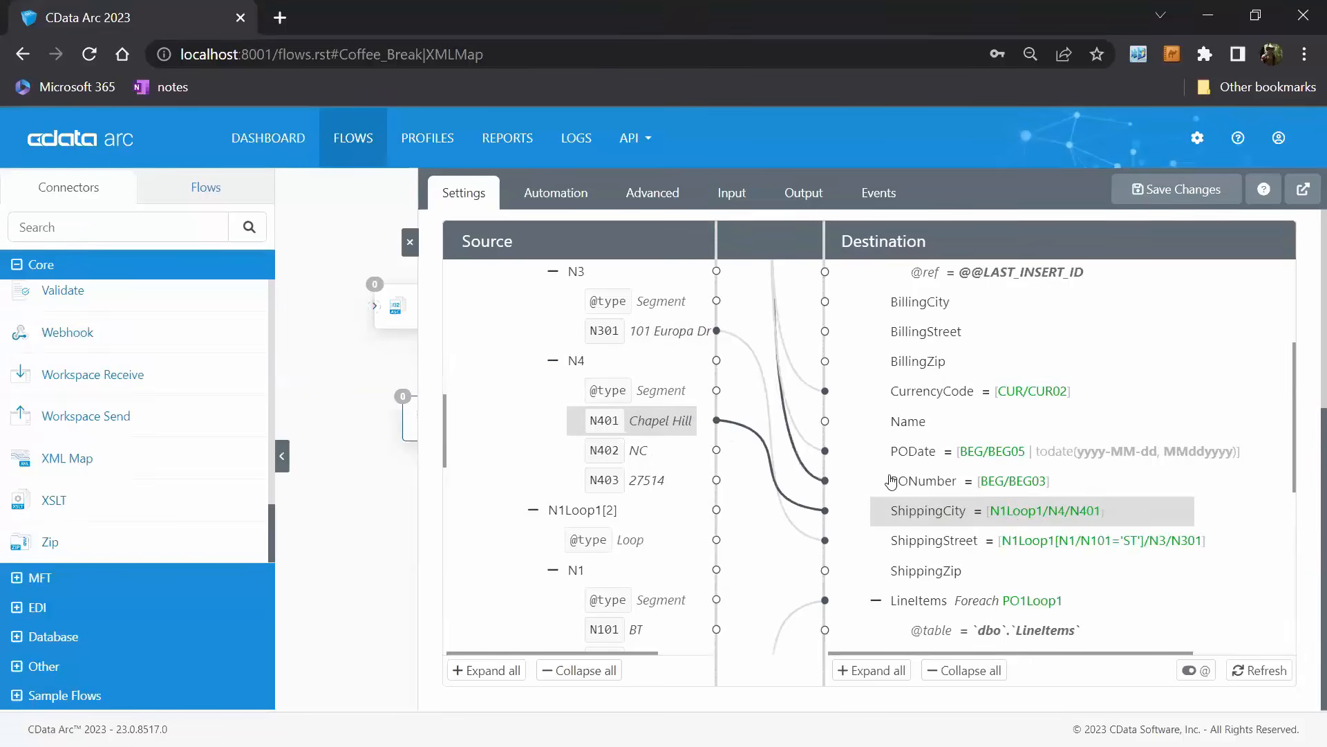
{"action": "left_click", "coordinate": [1125, 514]}
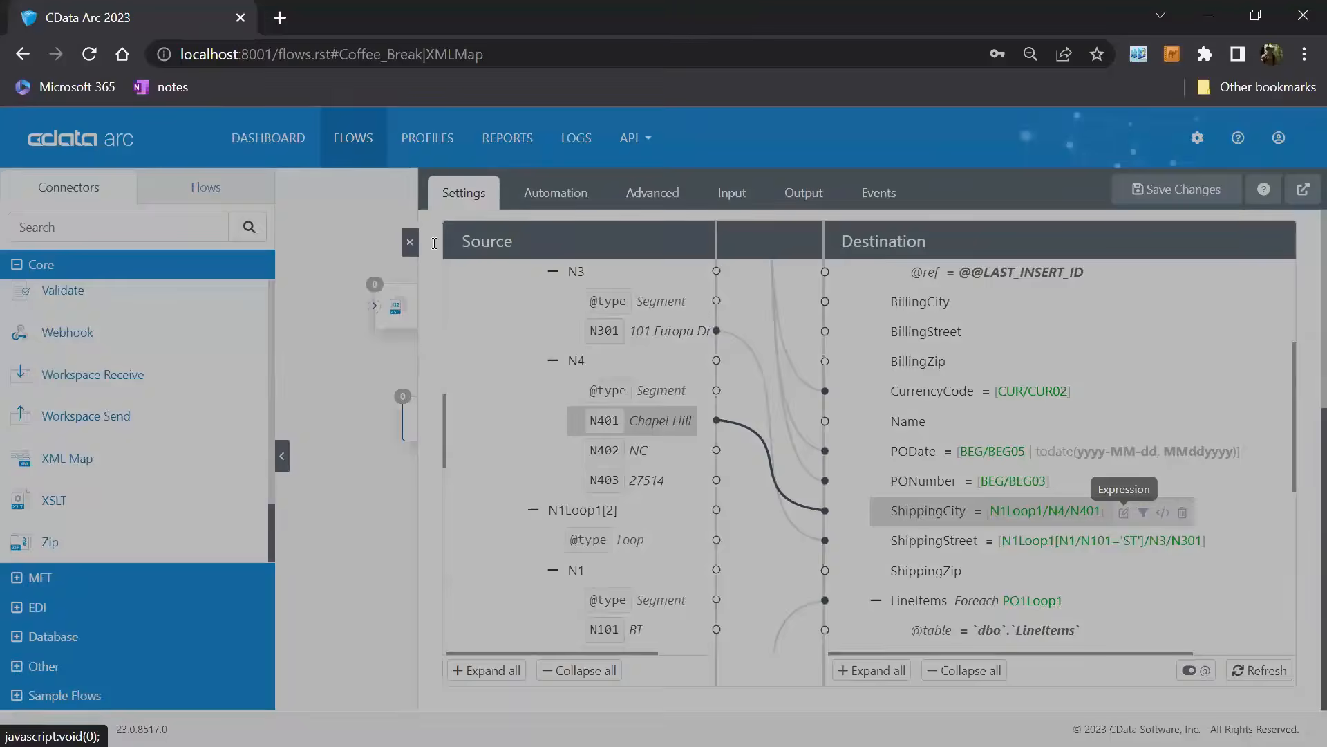
{"action": "type", "text": "[N1/N101"}
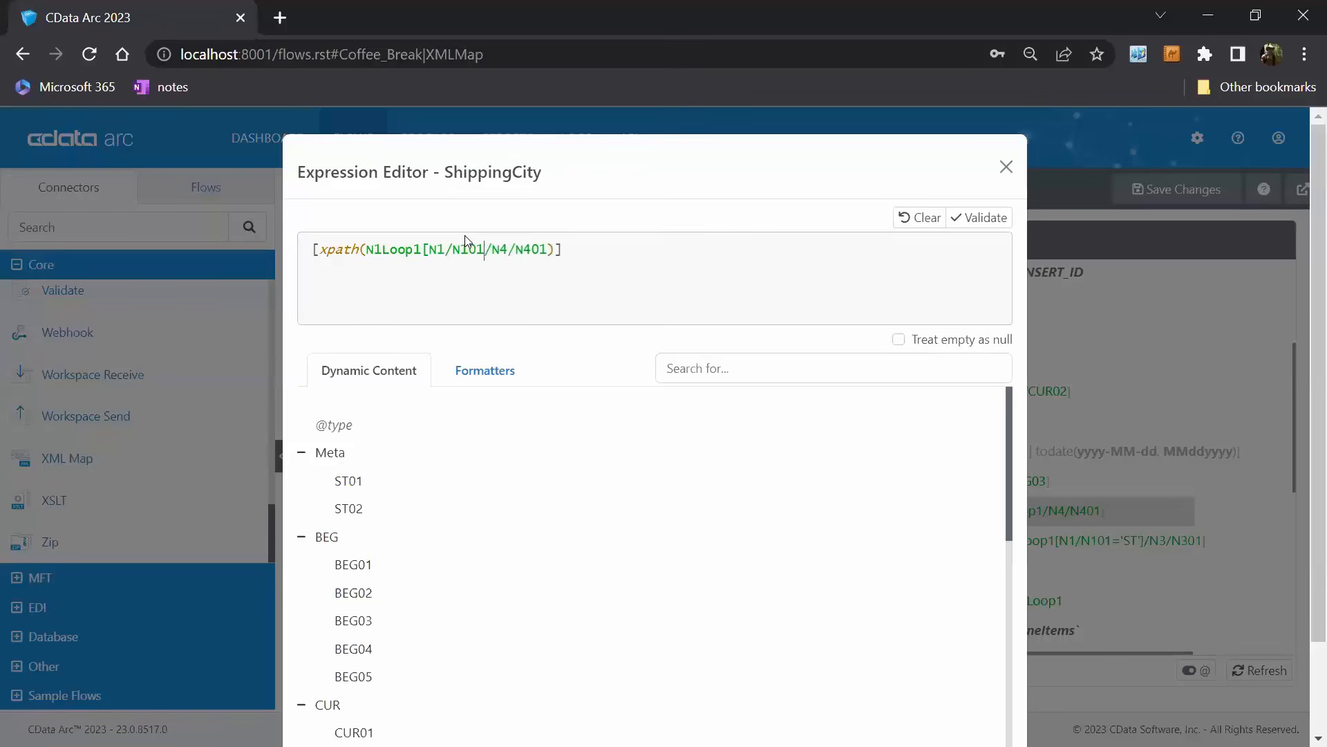
{"action": "type", "text": "='ST'"}
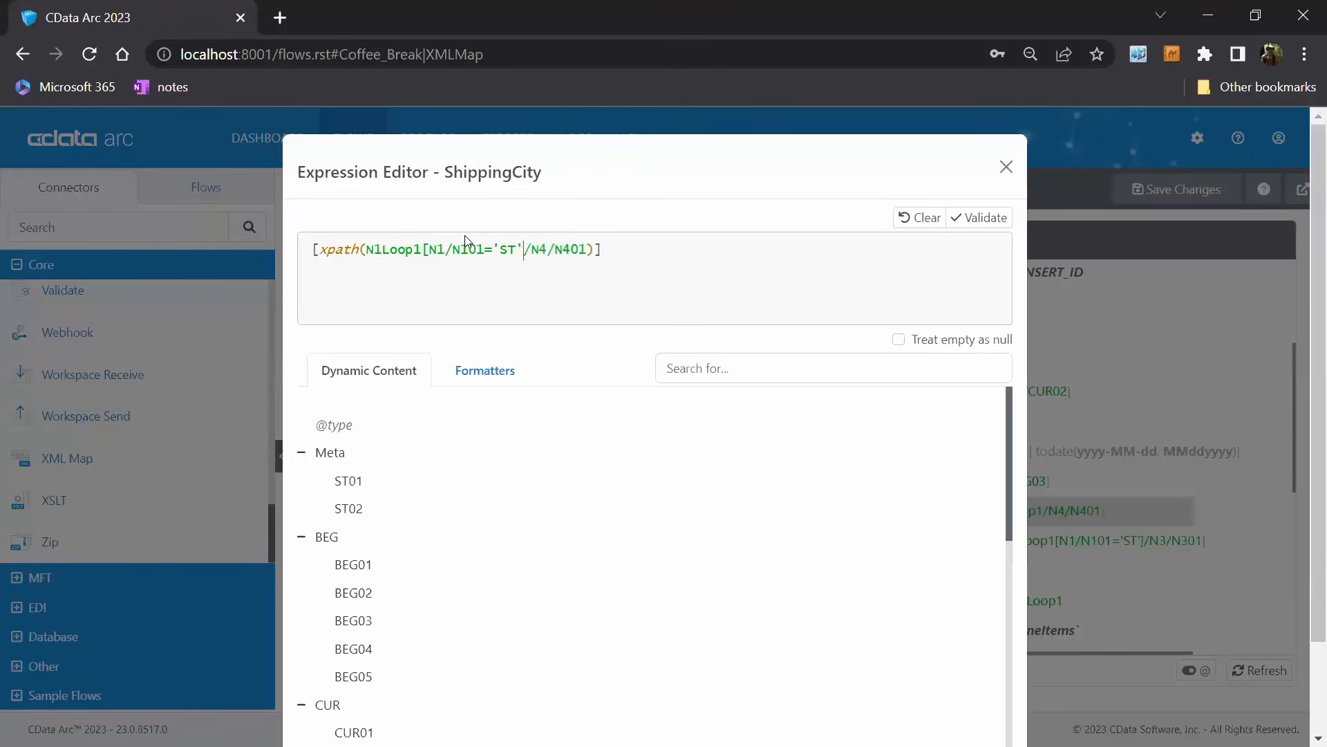
{"action": "type", "text": "]"}
{"action": "scroll", "coordinate": [987, 608], "scroll_direction": "down", "scroll_amount": 4}
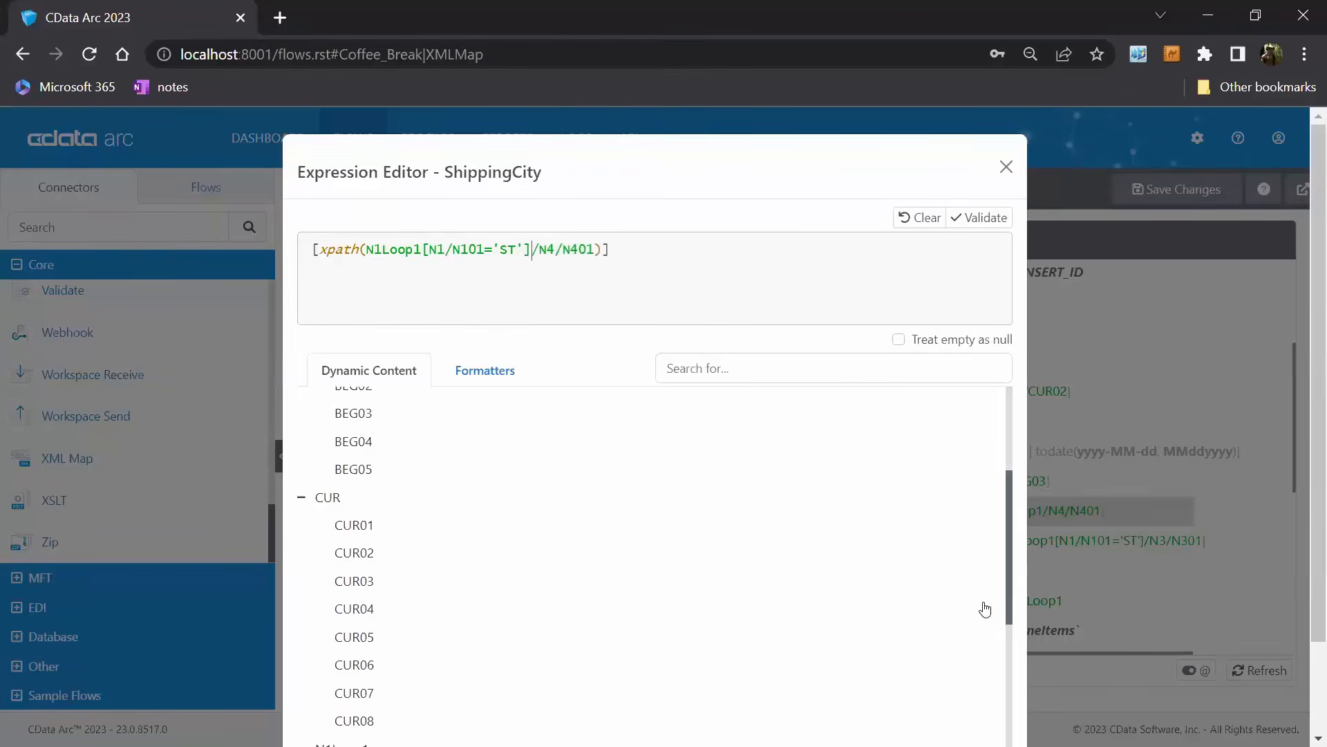
{"action": "scroll", "coordinate": [1045, 482], "scroll_direction": "down", "scroll_amount": 2}
{"action": "left_click", "coordinate": [975, 723]}
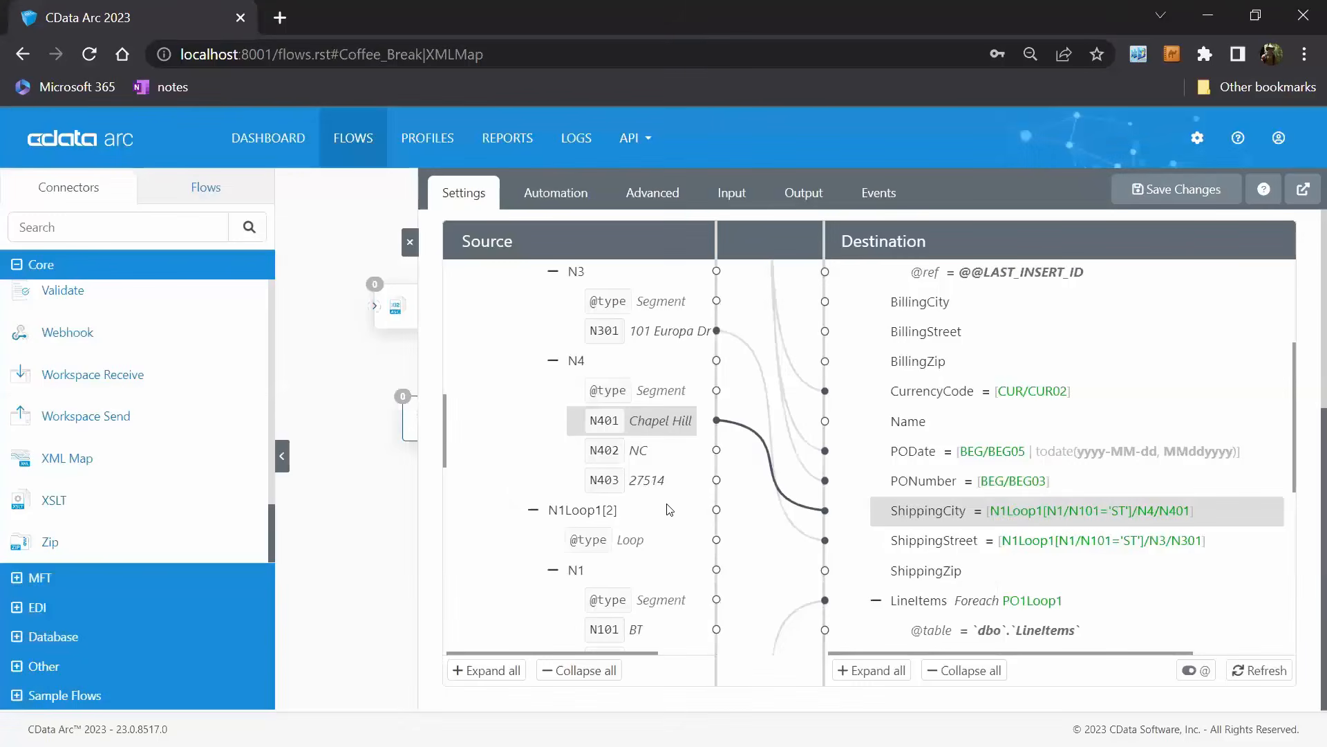
Map the source N403 to ShippingZip and save its expression with the predicate [N1/N101='ST'] after N1Loop1.
{"action": "left_click_drag", "start_coordinate": [650, 483], "coordinate": [926, 571]}
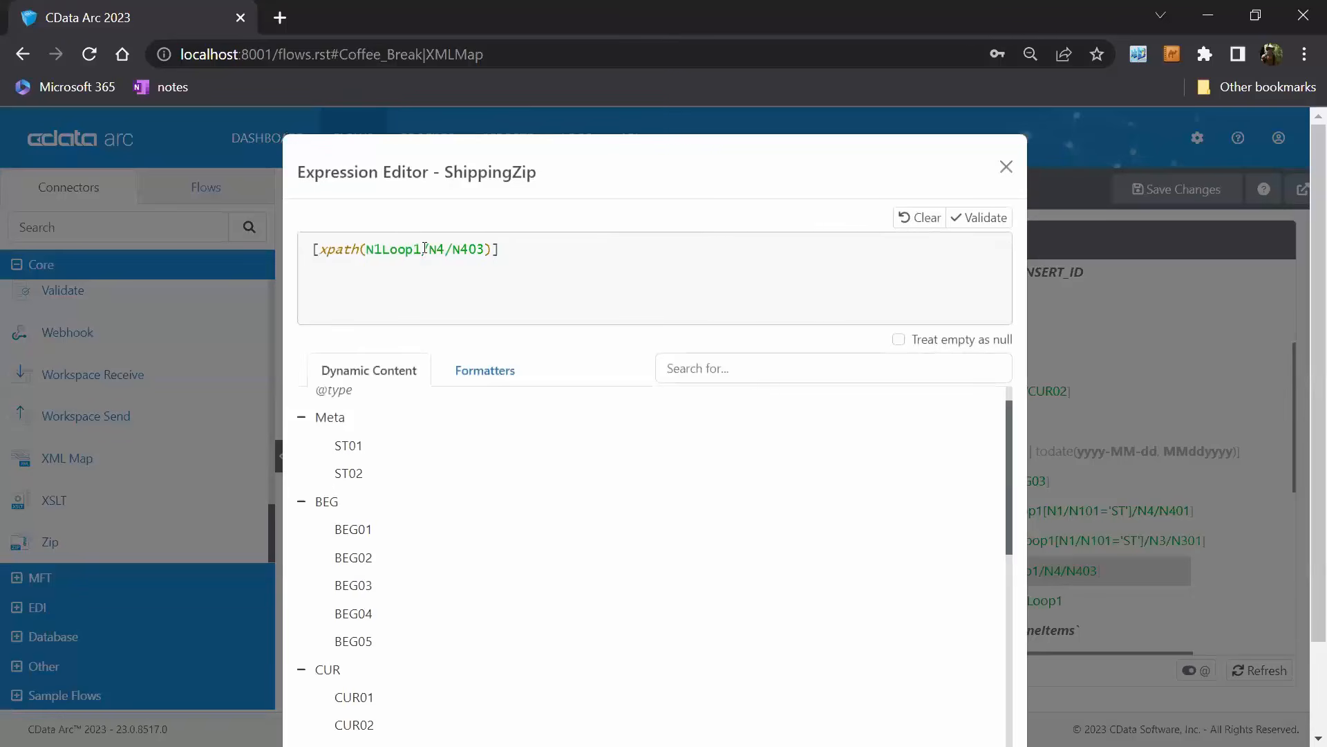
{"action": "type", "text": "[N1/N101='ST']"}
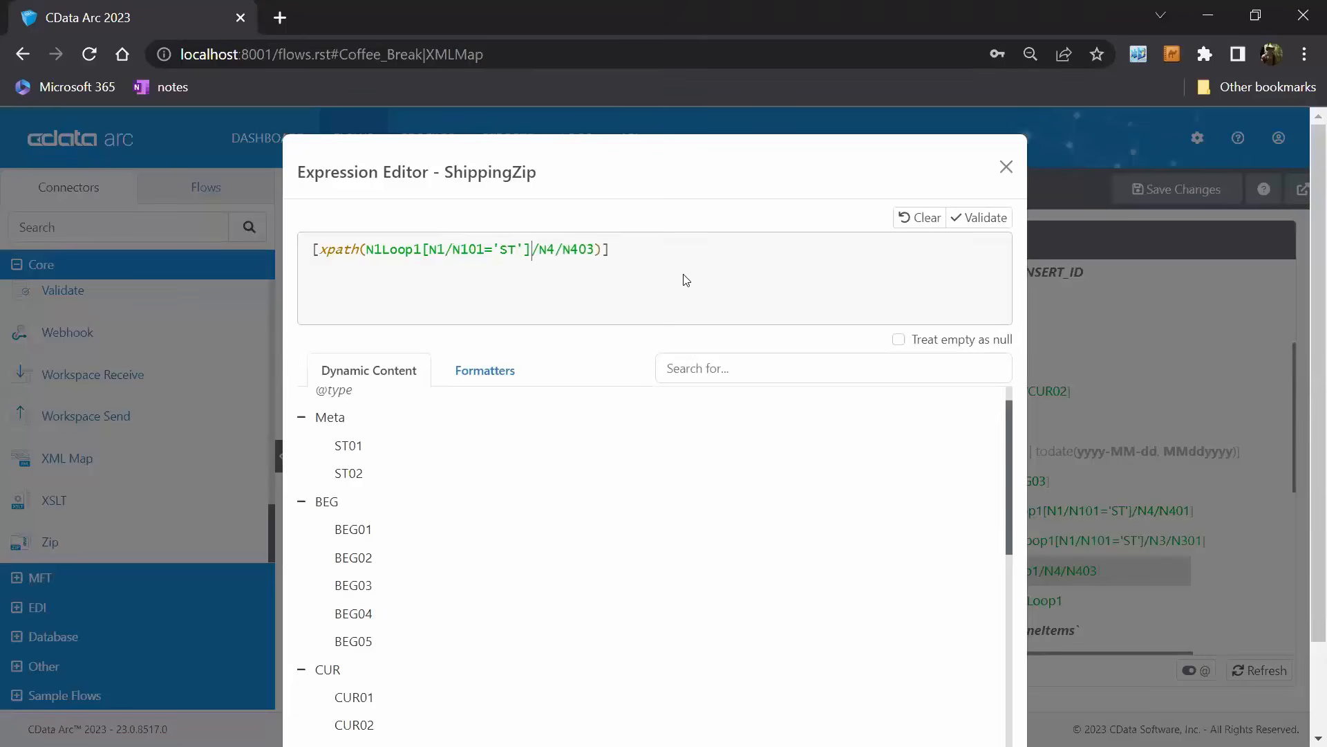
{"action": "scroll", "coordinate": [939, 480], "scroll_direction": "down", "scroll_amount": 2}
{"action": "left_click", "coordinate": [977, 703]}
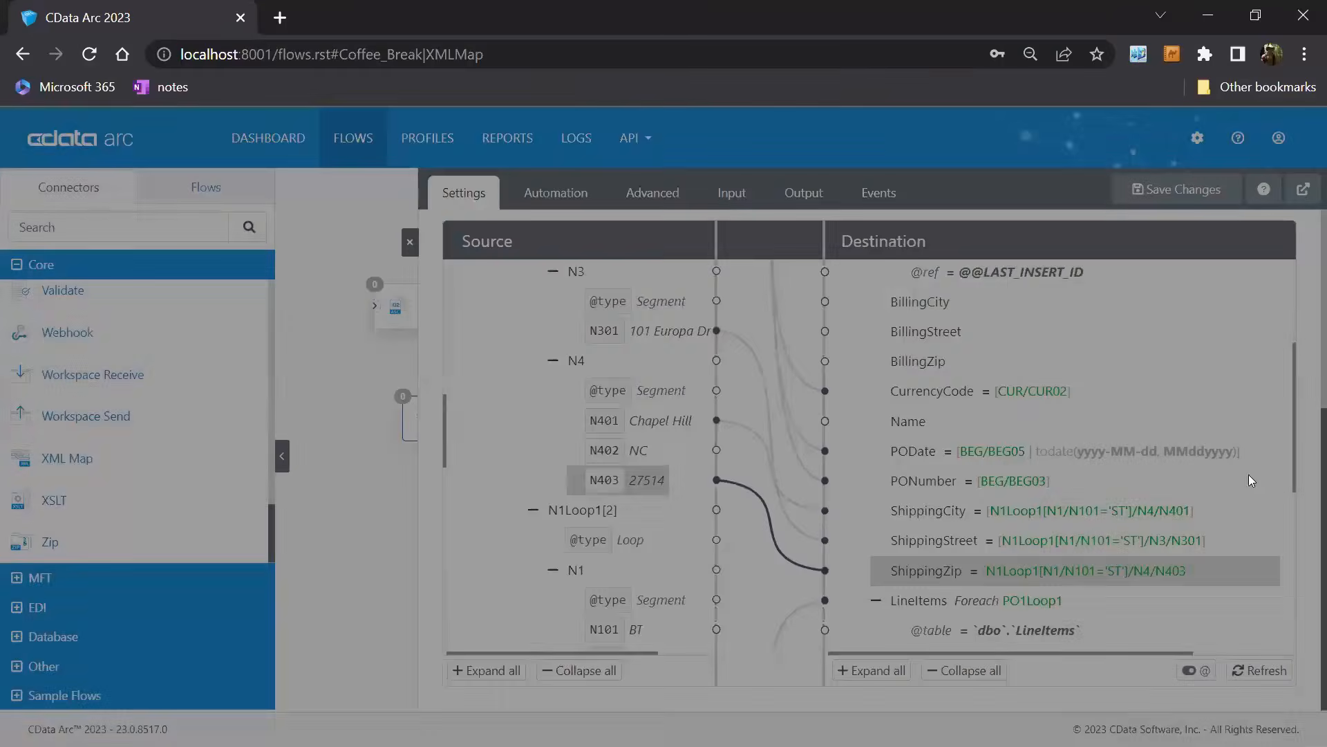
Collapse the source N1Loop1, N1Loop1[2] and PO1 nodes and review the destination mappings for PurchaseOrders and LineItems.
{"action": "scroll", "coordinate": [1248, 475], "scroll_direction": "down", "scroll_amount": 3}
{"action": "scroll", "coordinate": [1158, 492], "scroll_direction": "up", "scroll_amount": 2}
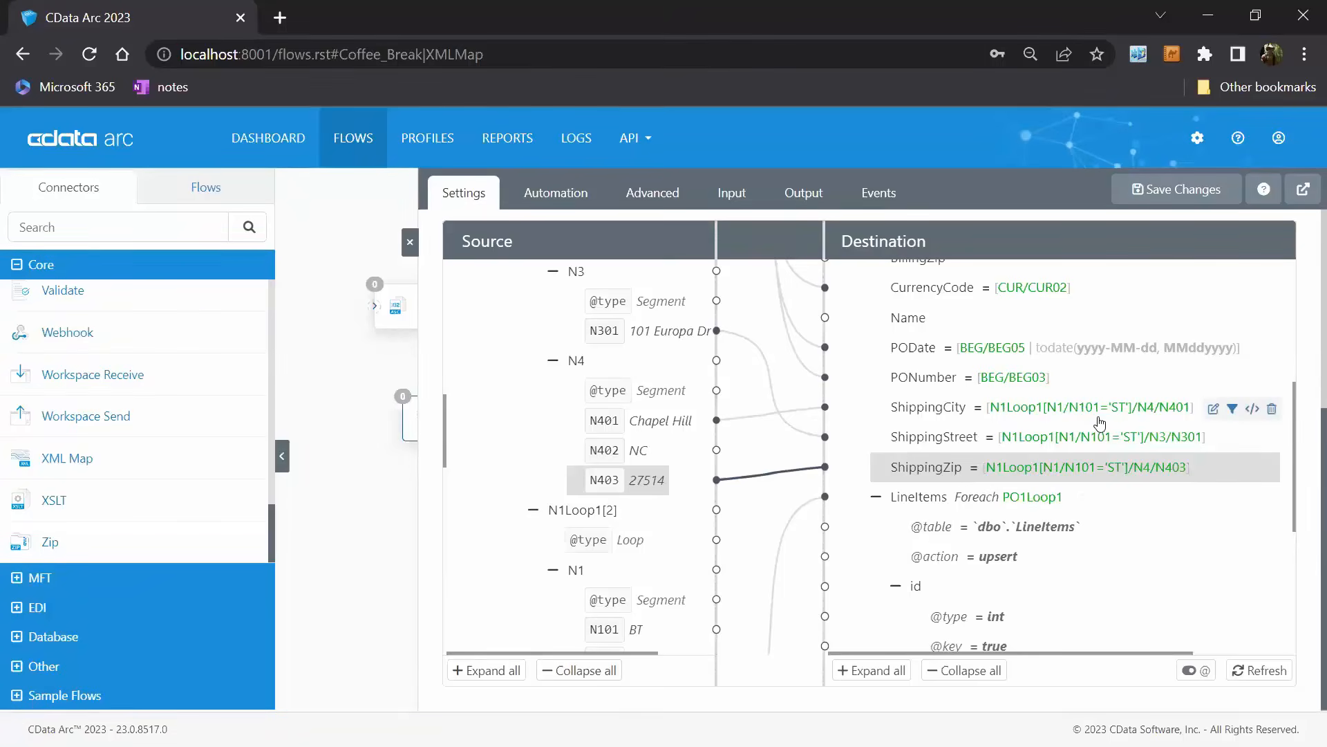
{"action": "scroll", "coordinate": [584, 314], "scroll_direction": "up", "scroll_amount": 3}
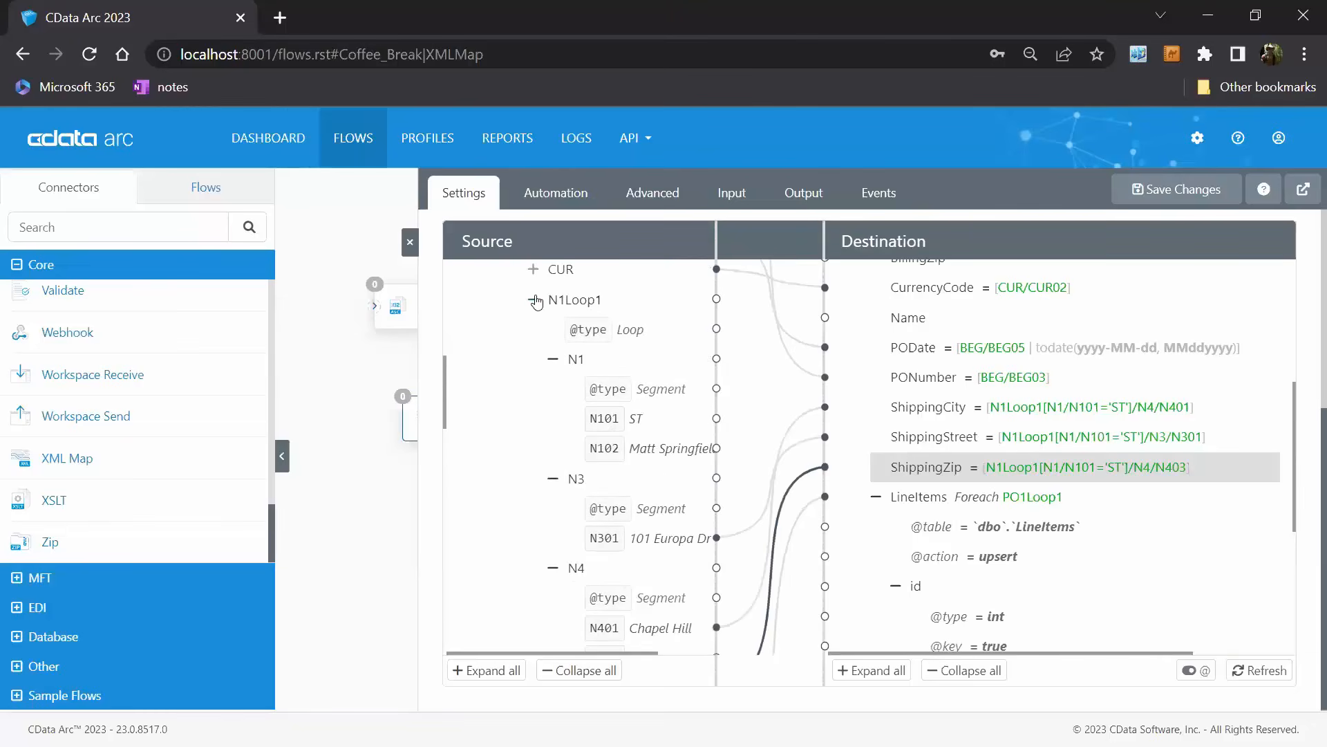
{"action": "left_click", "coordinate": [533, 299]}
{"action": "left_click", "coordinate": [533, 329]}
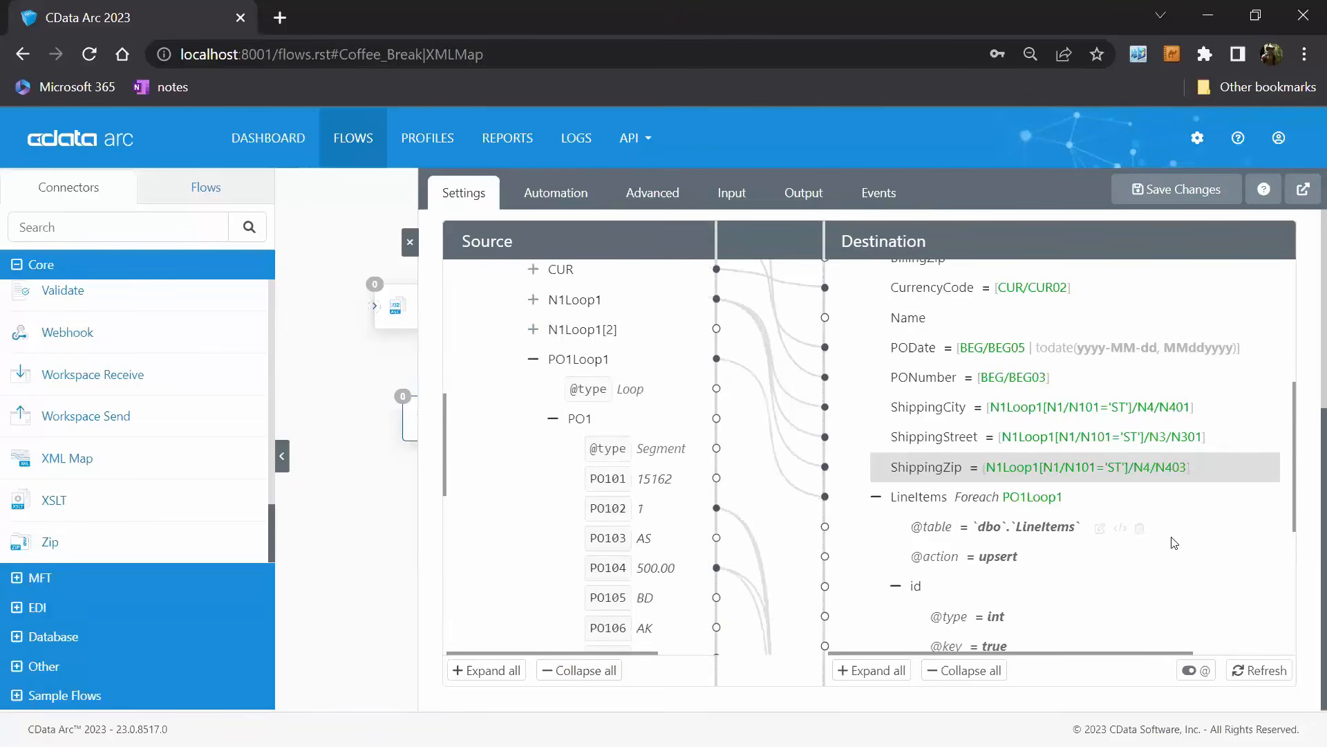
{"action": "scroll", "coordinate": [1170, 529], "scroll_direction": "down", "scroll_amount": 4}
{"action": "scroll", "coordinate": [1169, 529], "scroll_direction": "up", "scroll_amount": 5}
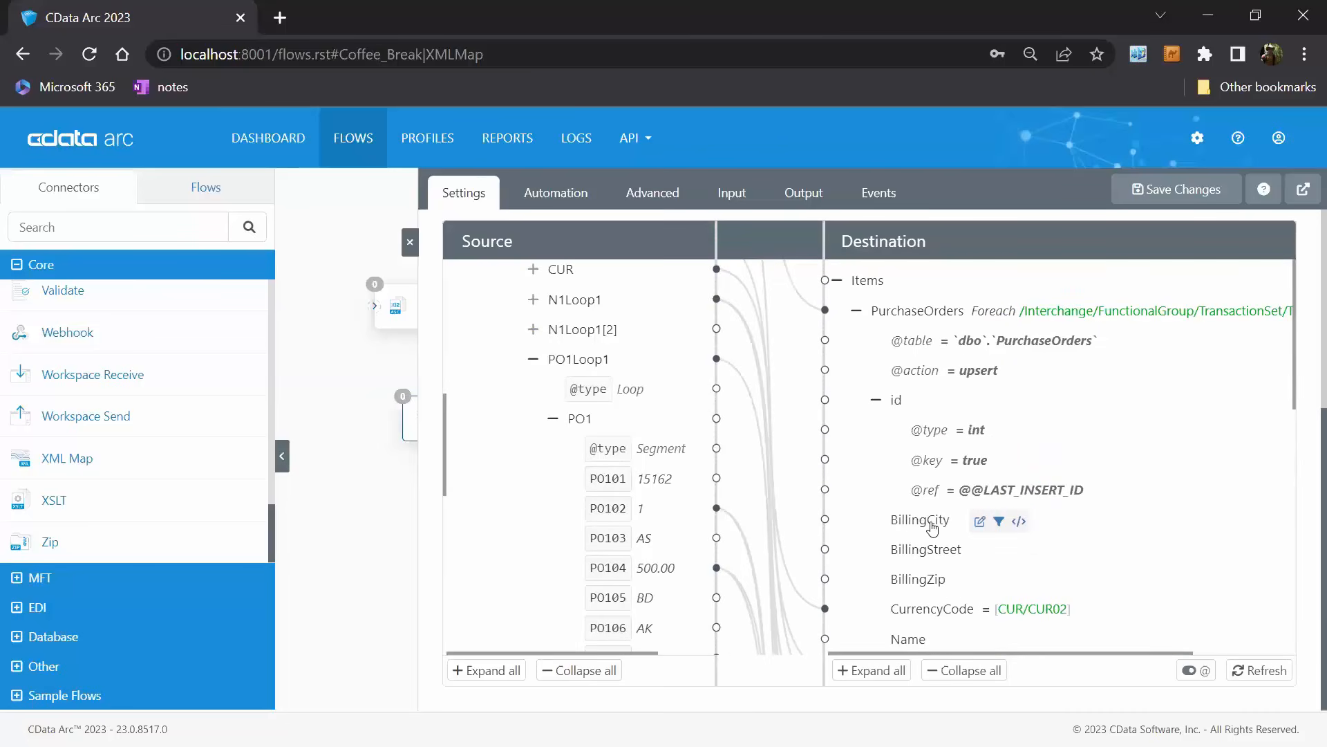
{"action": "left_click", "coordinate": [553, 418]}
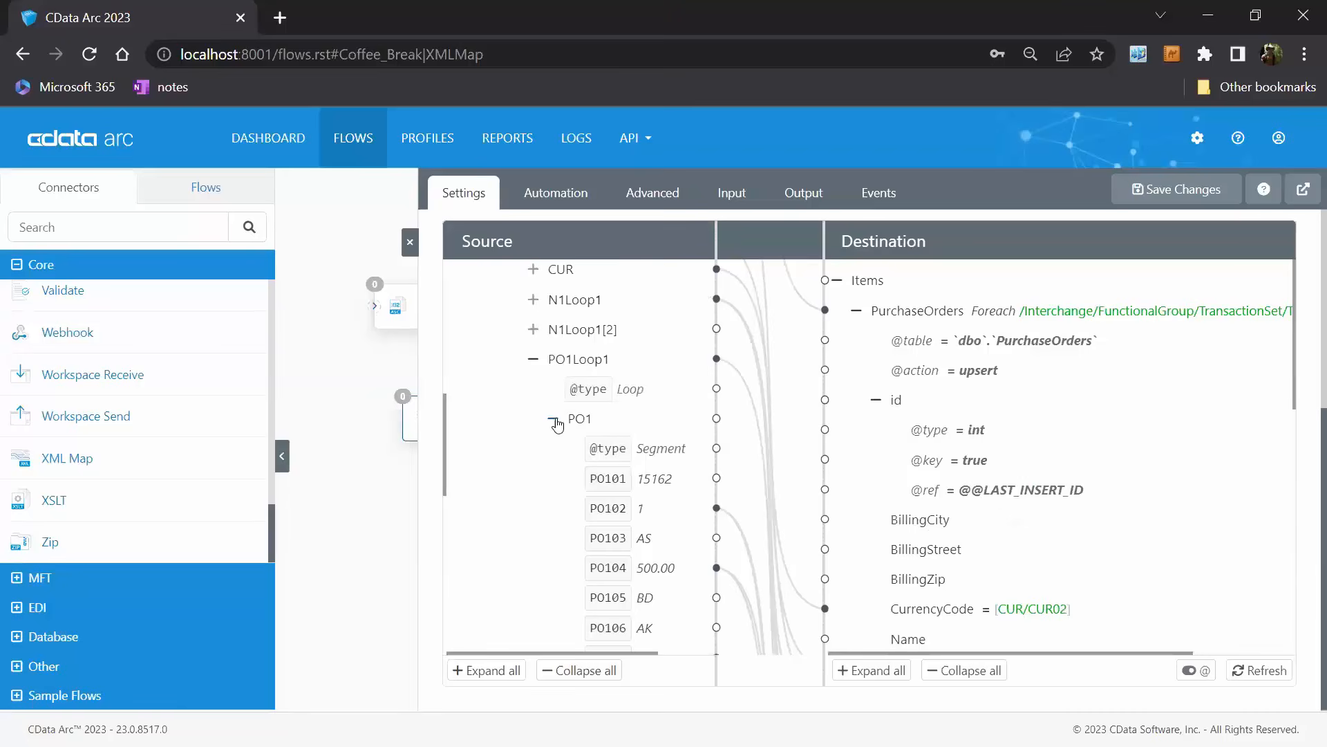
{"action": "scroll", "coordinate": [1259, 542], "scroll_direction": "down", "scroll_amount": 2}
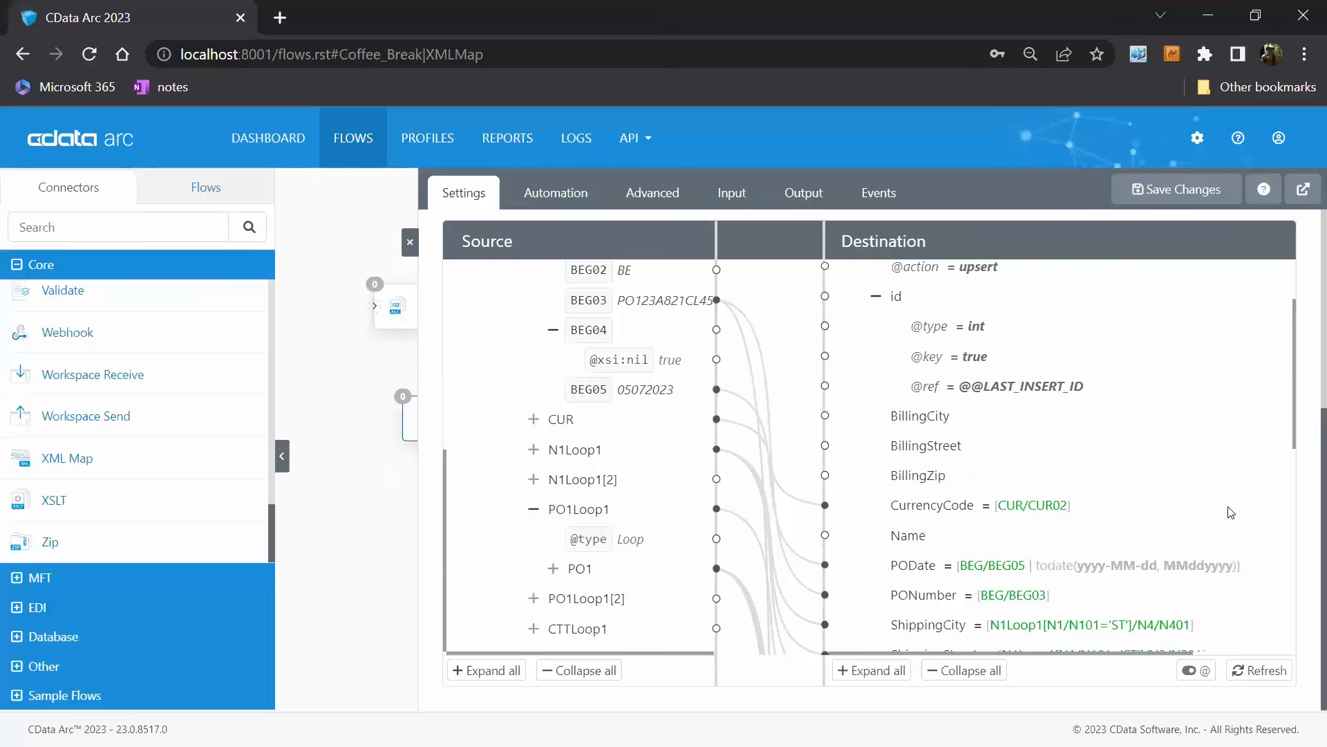
{"action": "scroll", "coordinate": [1090, 559], "scroll_direction": "down", "scroll_amount": 2}
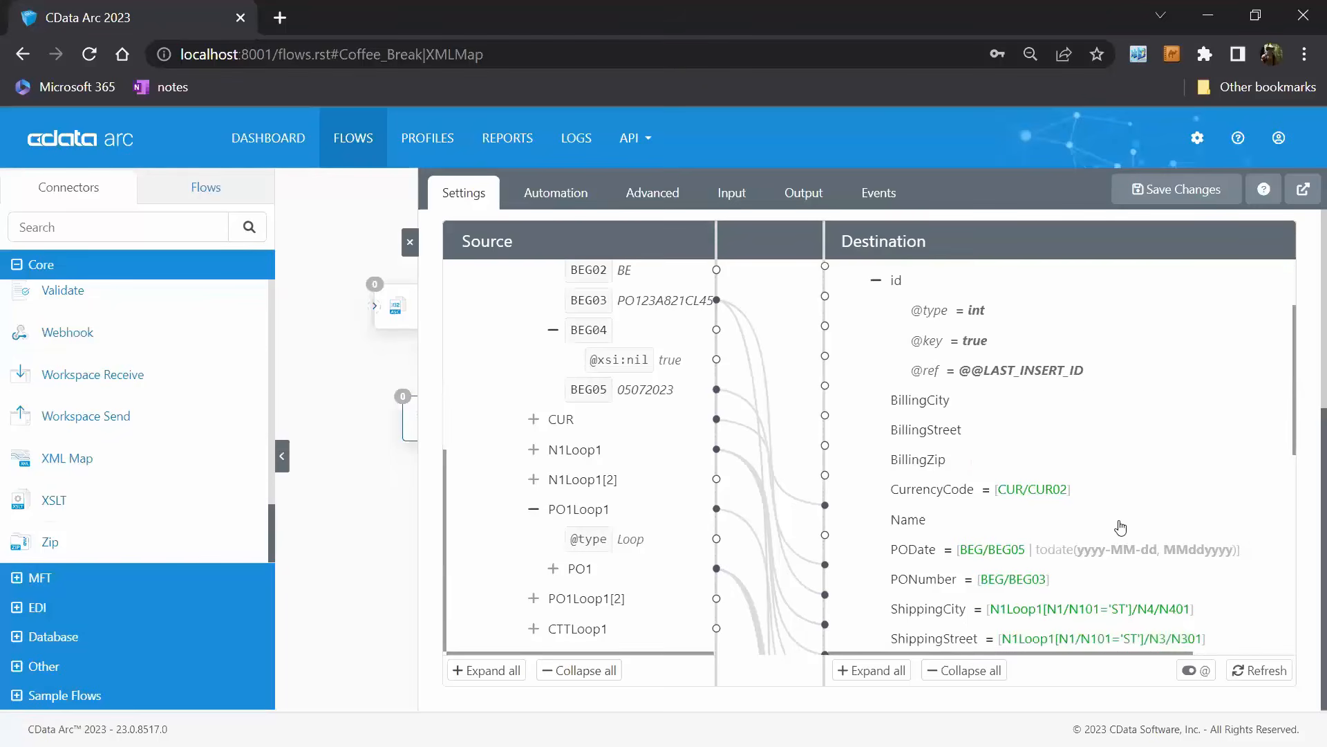
{"action": "scroll", "coordinate": [1174, 469], "scroll_direction": "up", "scroll_amount": 2}
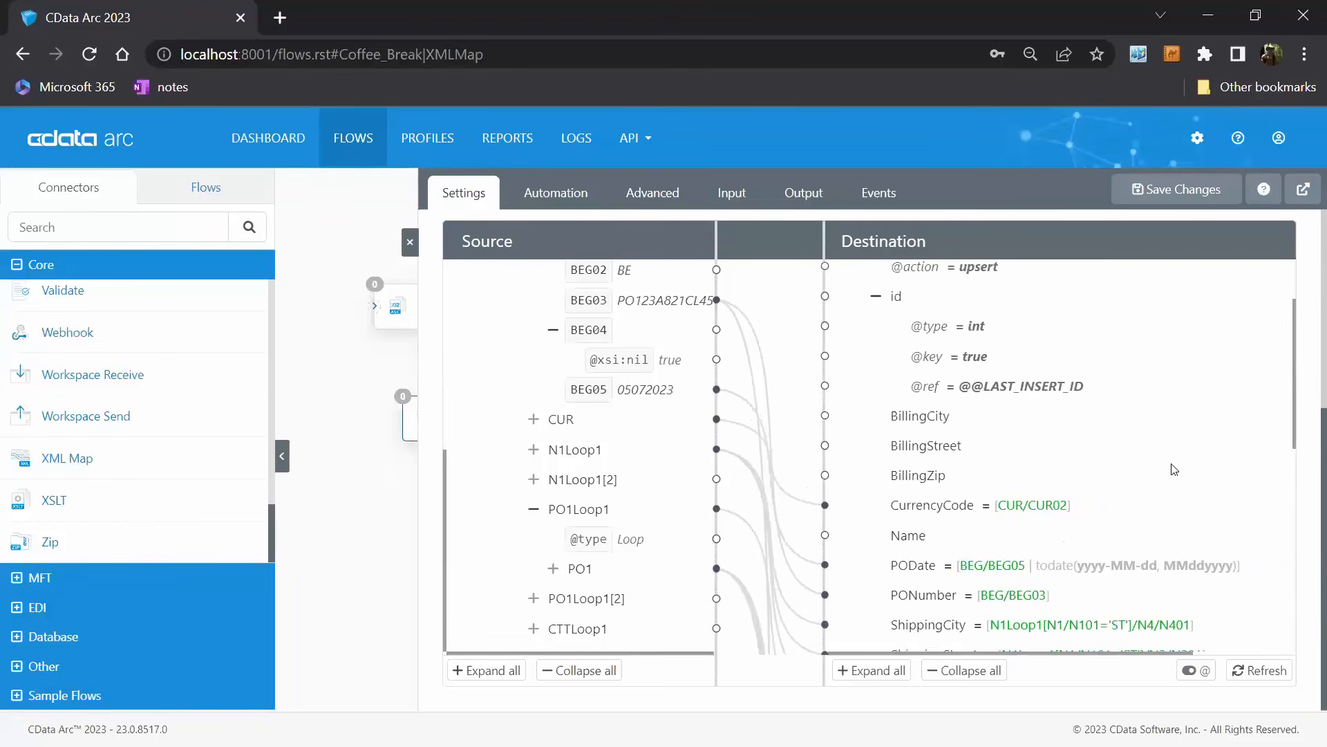
{"action": "scroll", "coordinate": [1237, 418], "scroll_direction": "down", "scroll_amount": 10}
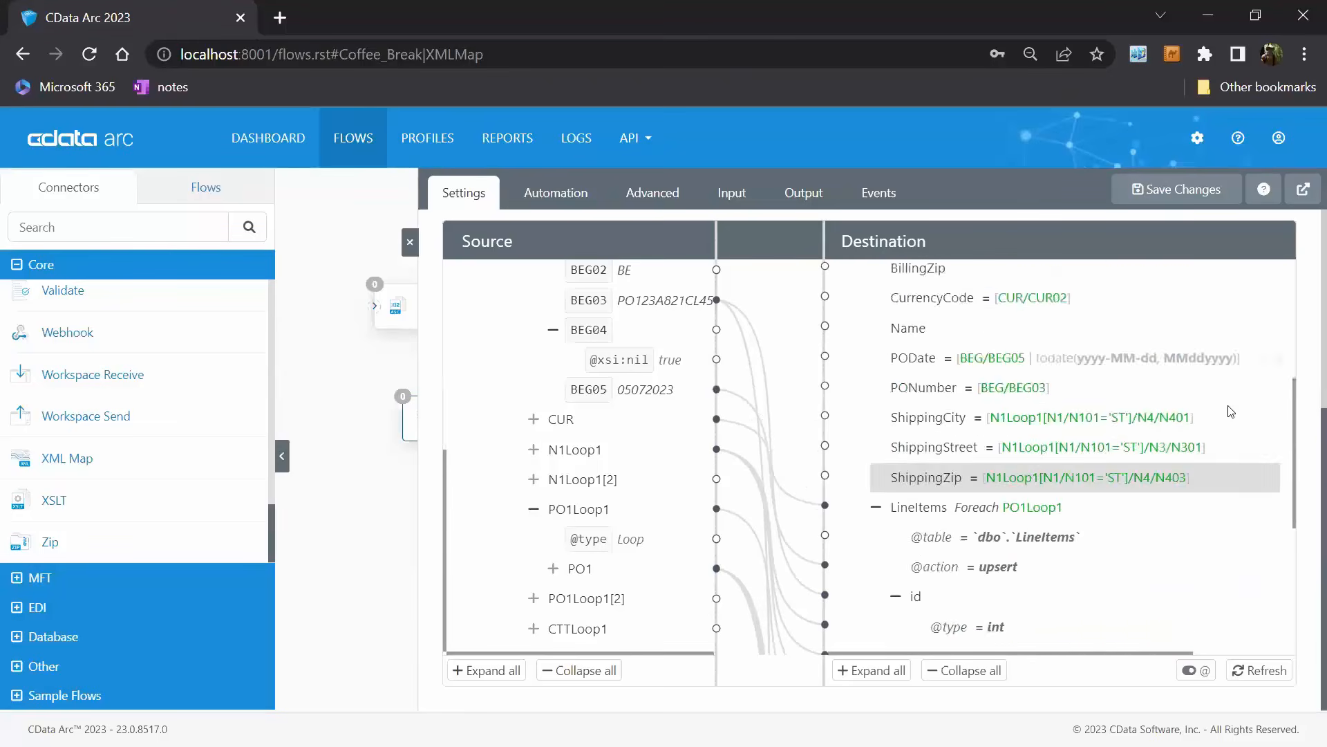
{"action": "scroll", "coordinate": [1165, 459], "scroll_direction": "up", "scroll_amount": 10}
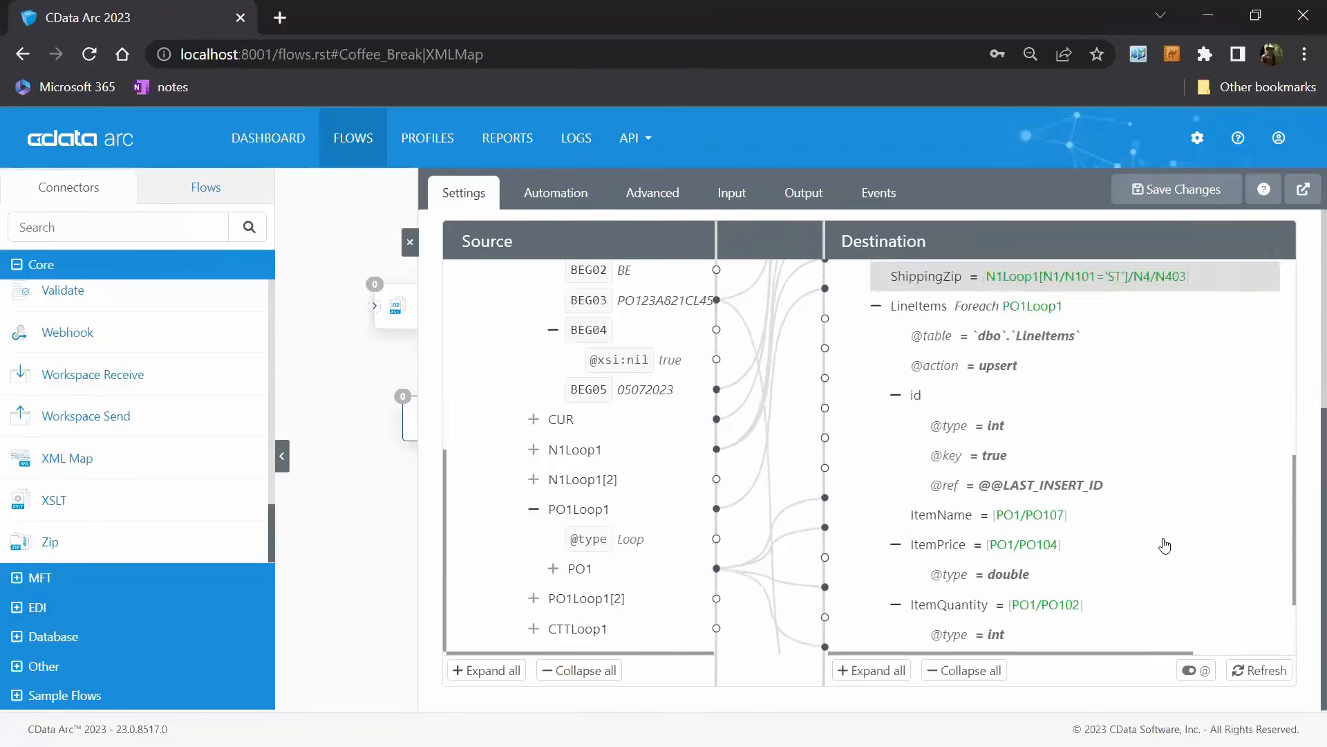
Save the XMLMap mapping and close the connector's settings to return to the flow.
{"action": "left_click", "coordinate": [1179, 195]}
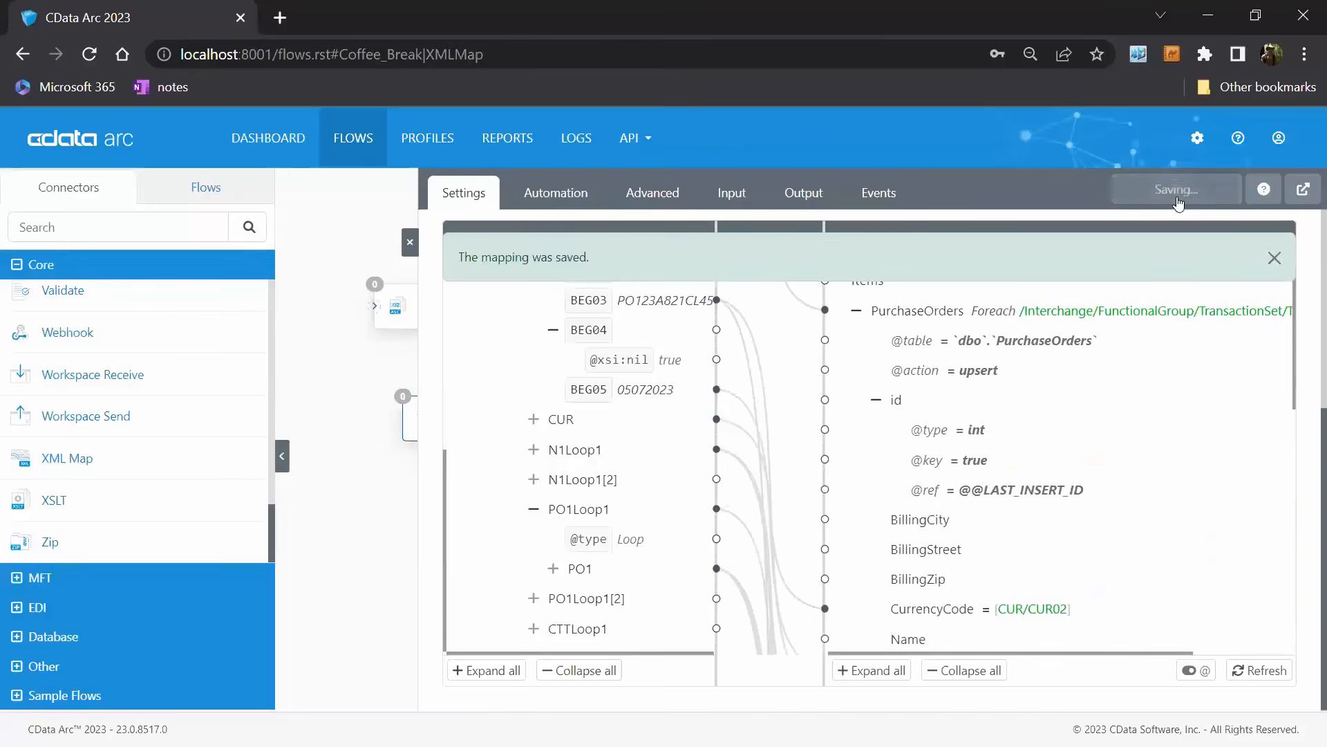
{"action": "left_click", "coordinate": [1275, 260]}
{"action": "left_click", "coordinate": [411, 243]}
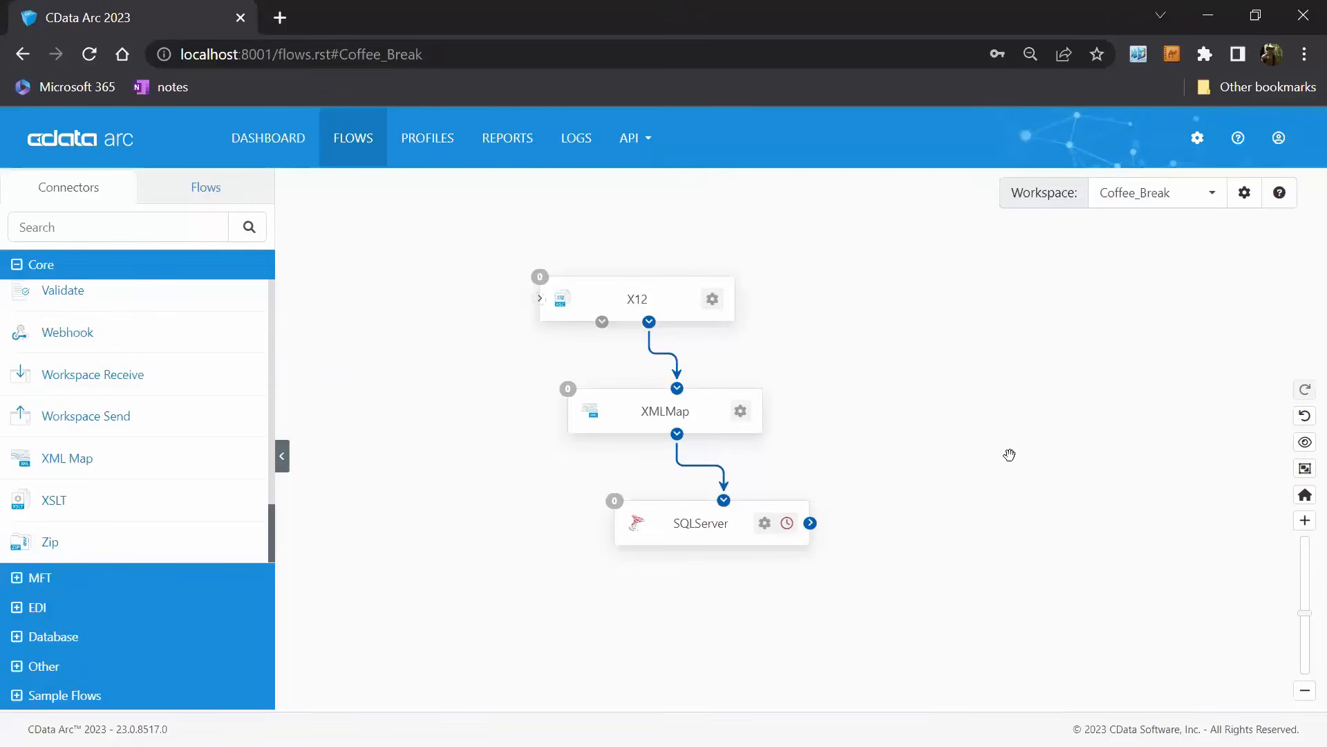
Switch to SQL Server Management Studio and run the select queries on dbo.PurchaseOrders and dbo.LineItems to check their contents.
{"action": "key", "text": "alt+Tab"}
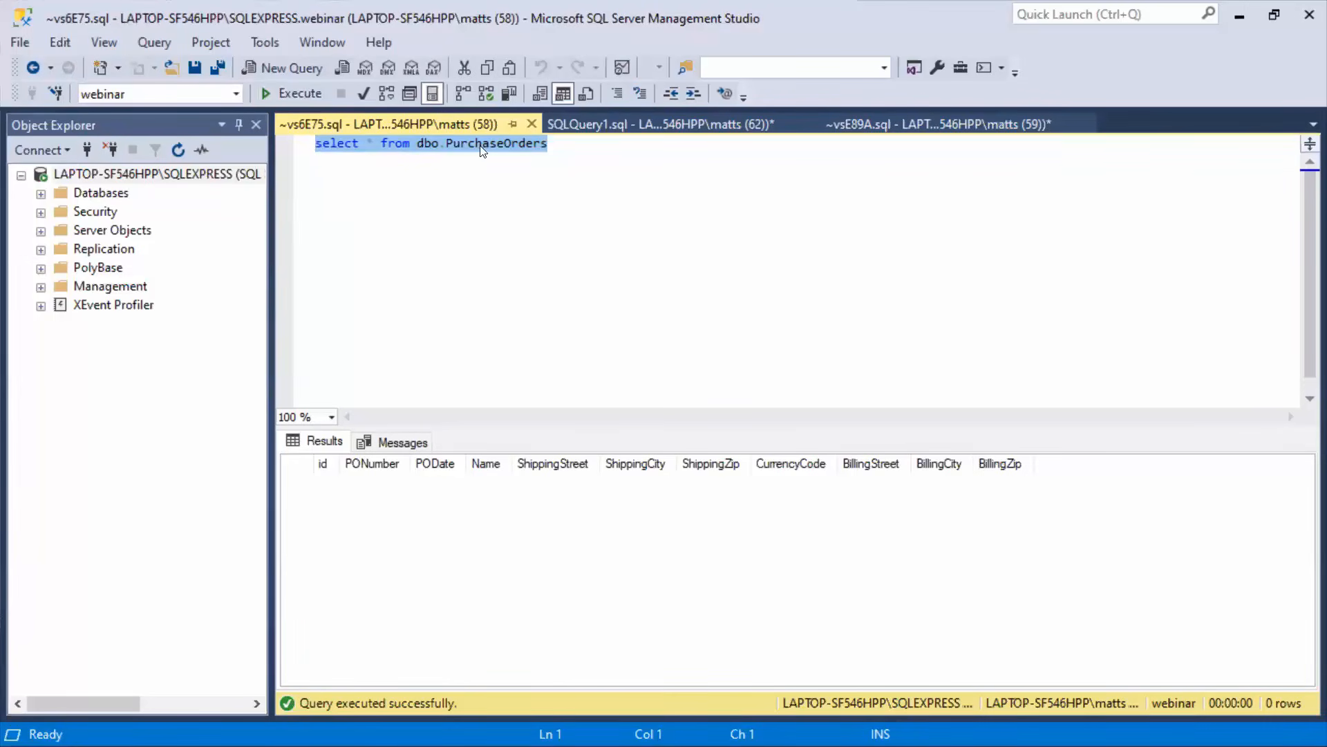
{"action": "left_click", "coordinate": [516, 167]}
{"action": "left_click", "coordinate": [293, 94]}
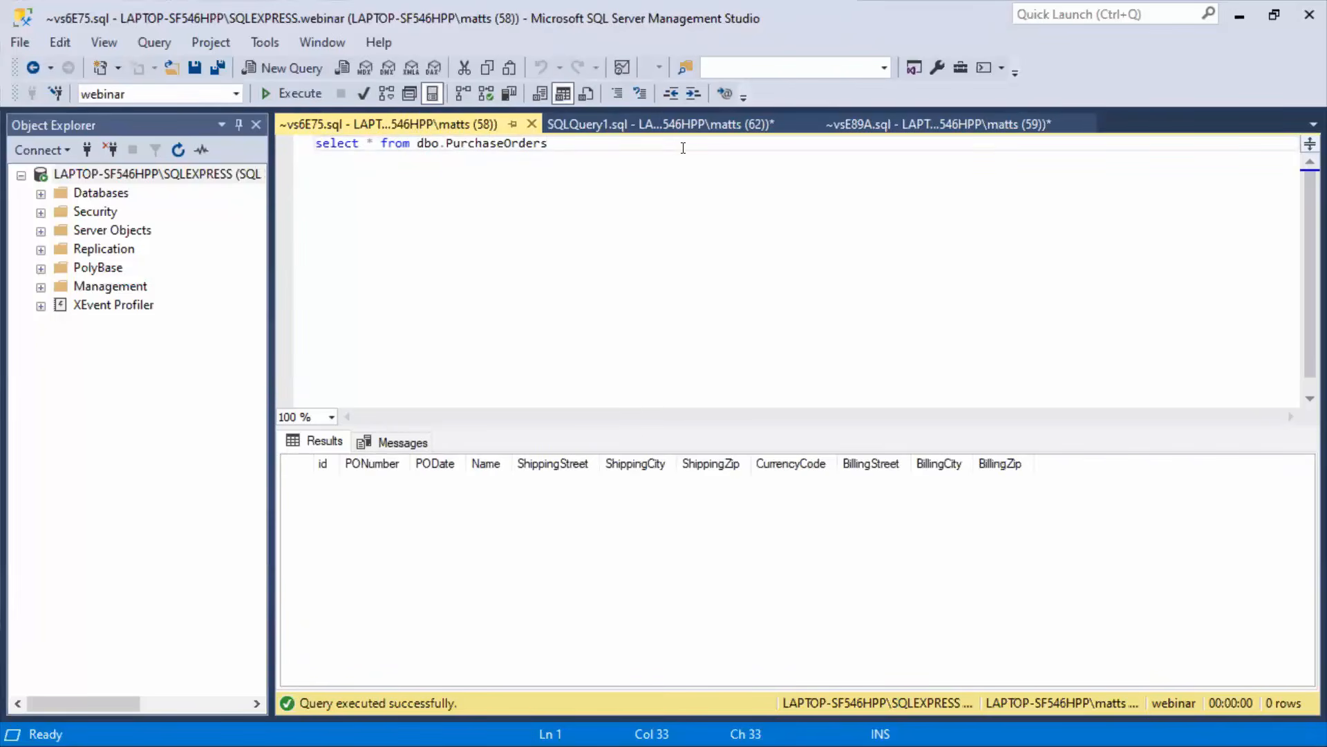
{"action": "left_click", "coordinate": [659, 131]}
{"action": "left_click", "coordinate": [298, 94]}
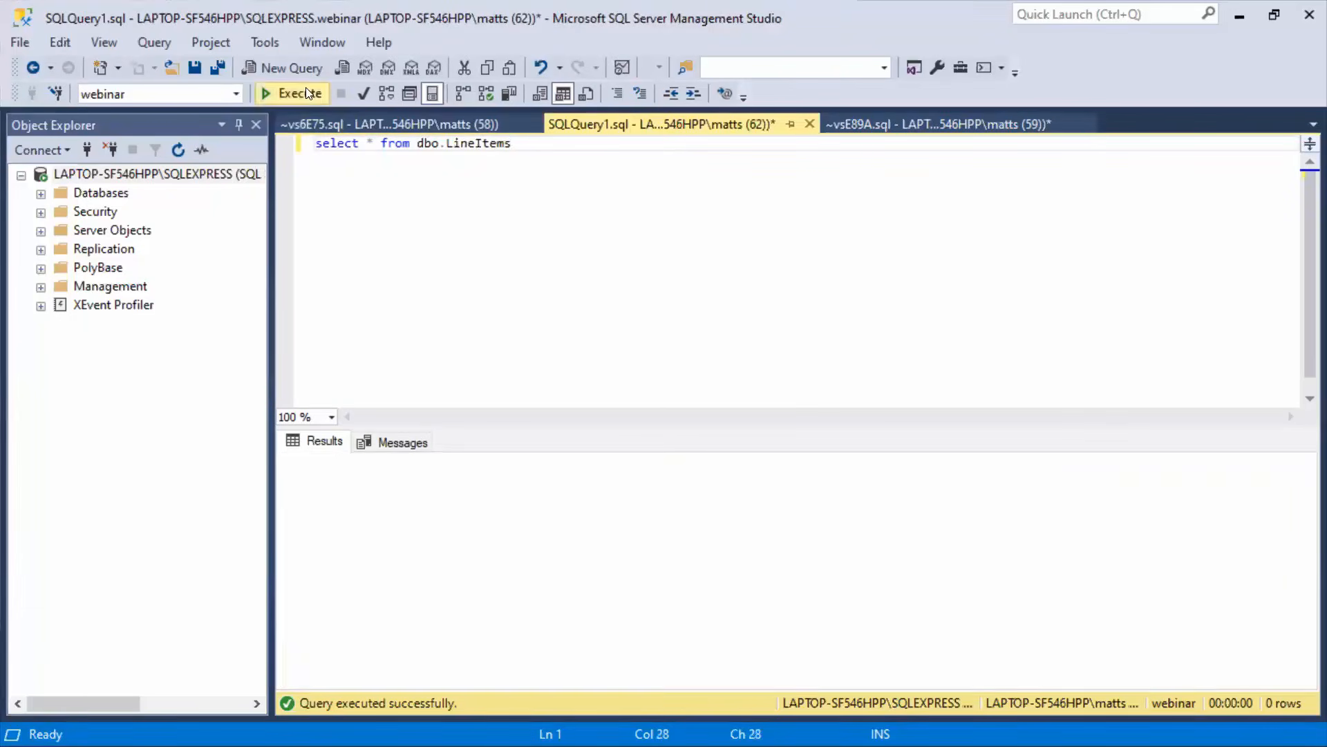
{"action": "left_click", "coordinate": [445, 125]}
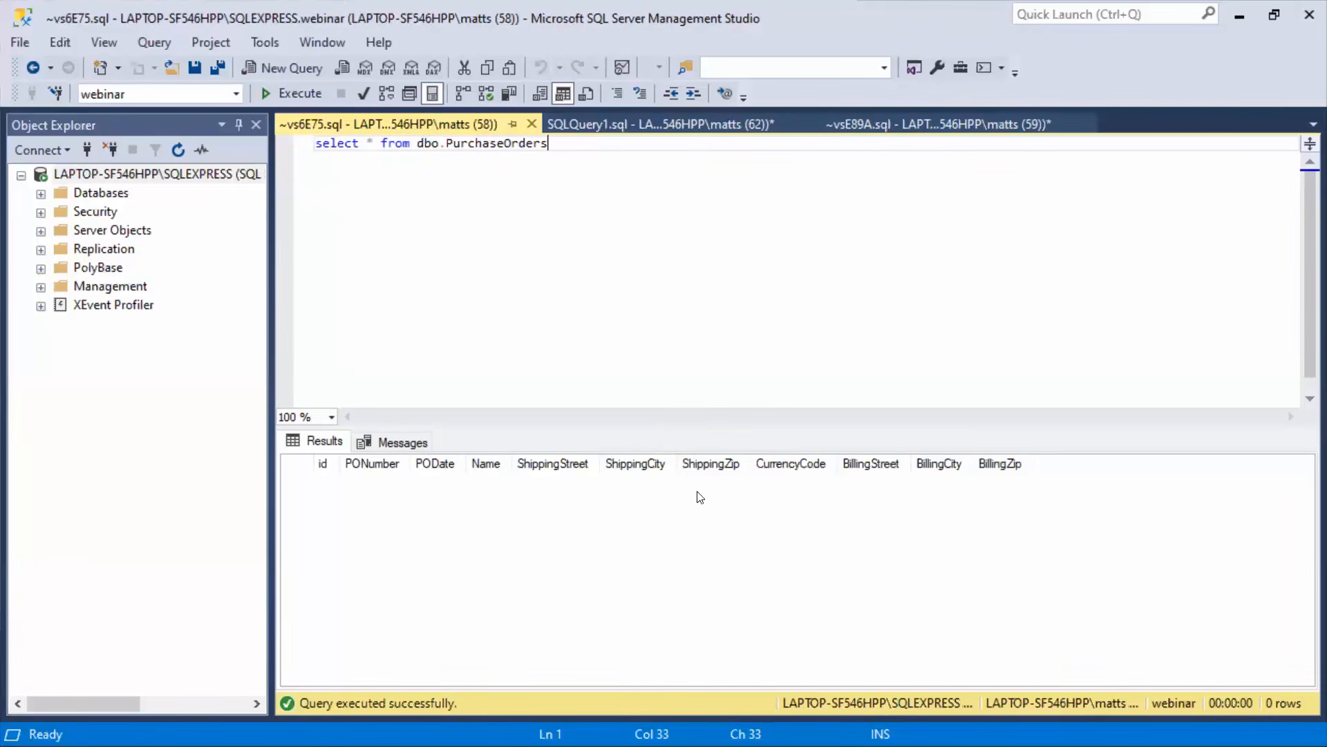
{"action": "key", "text": "alt"}
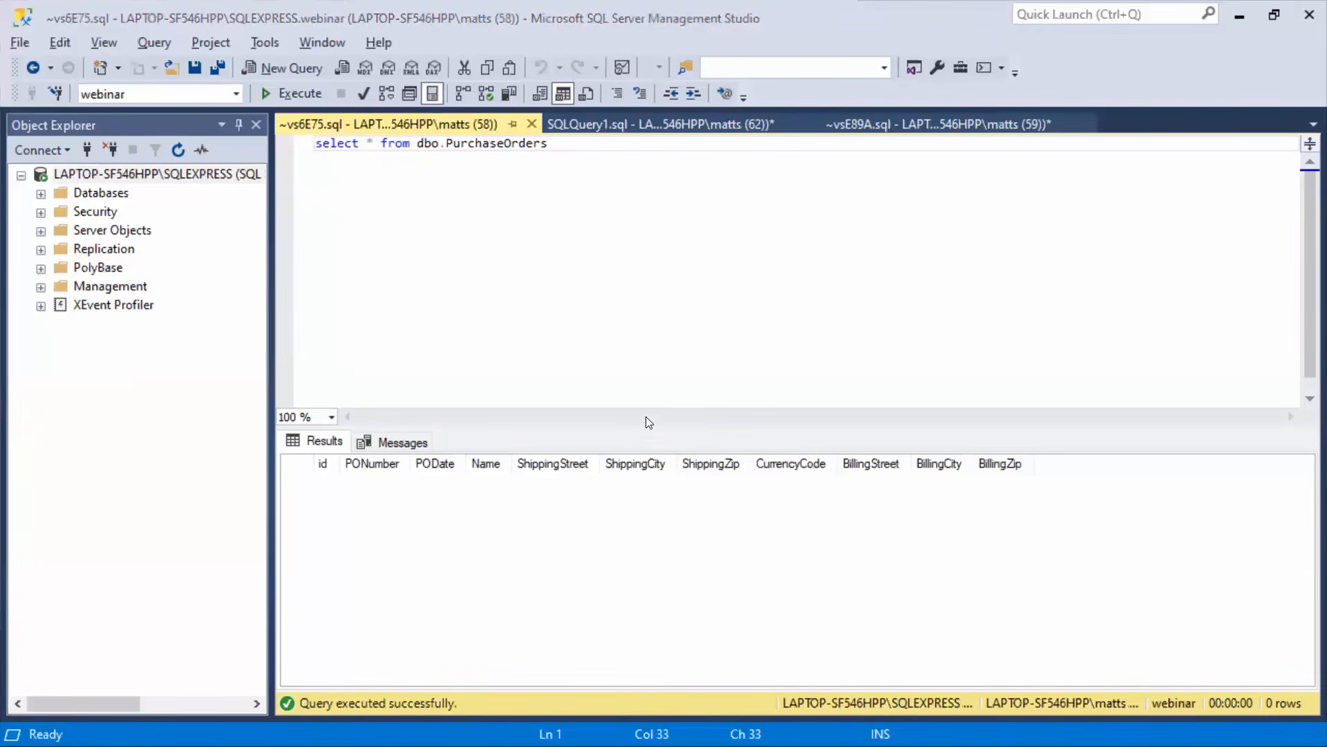
Switch back to CData Arc, upload our850.edi as input to the X12 connector, refresh its file list and close the connector.
{"action": "key", "text": "alt+Tab"}
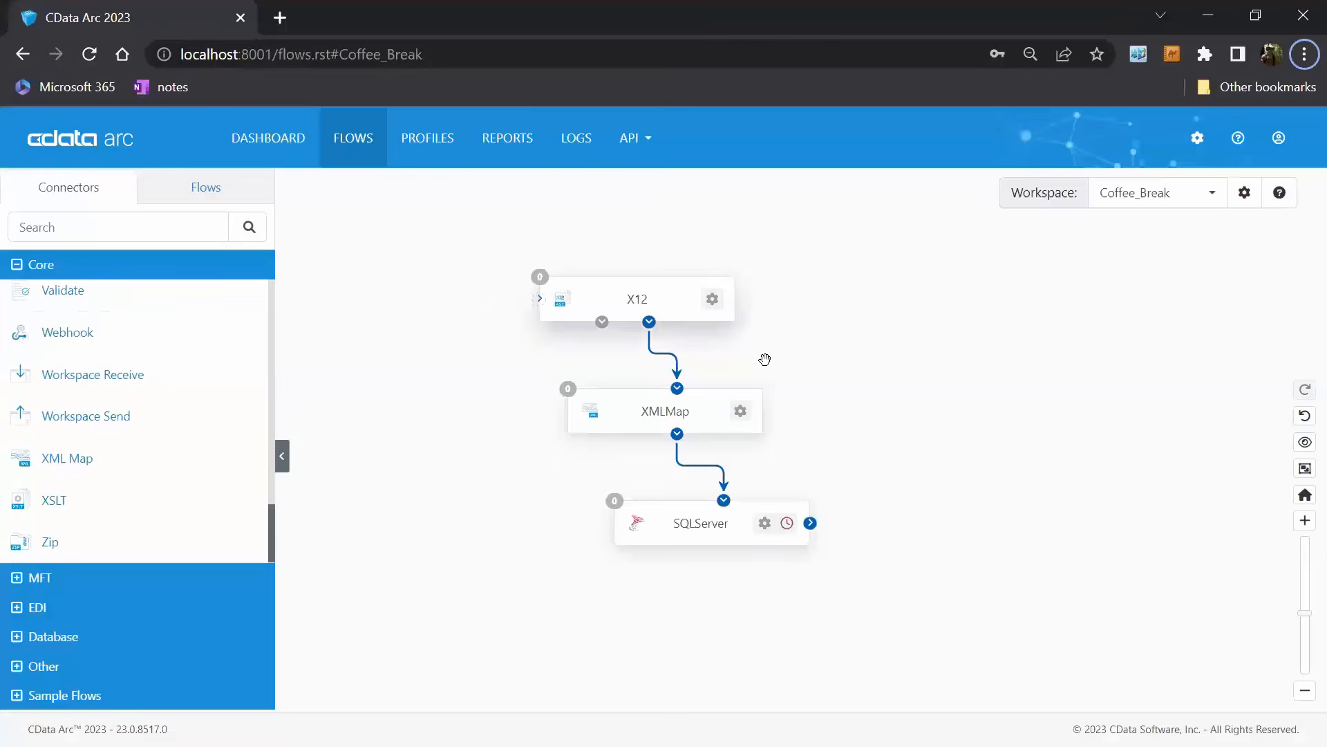
{"action": "left_click", "coordinate": [688, 299]}
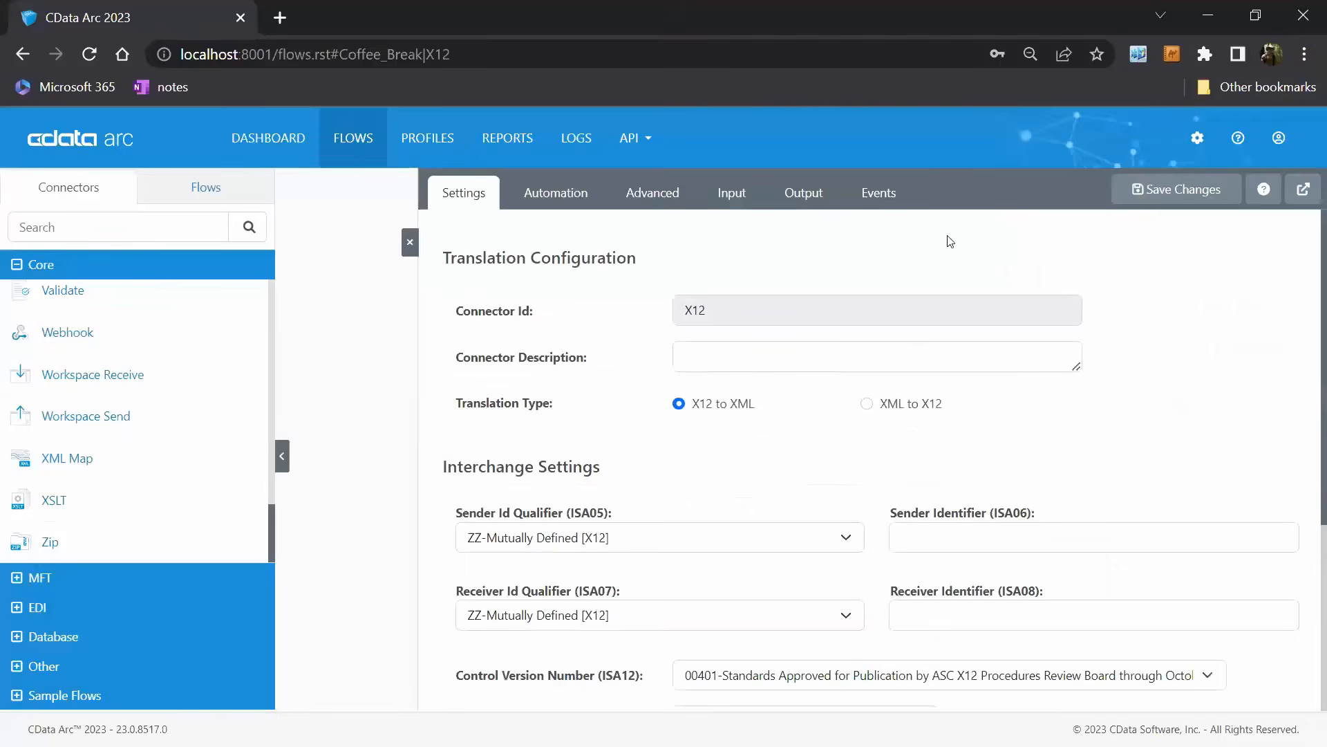
{"action": "left_click", "coordinate": [732, 192]}
{"action": "left_click", "coordinate": [705, 262]}
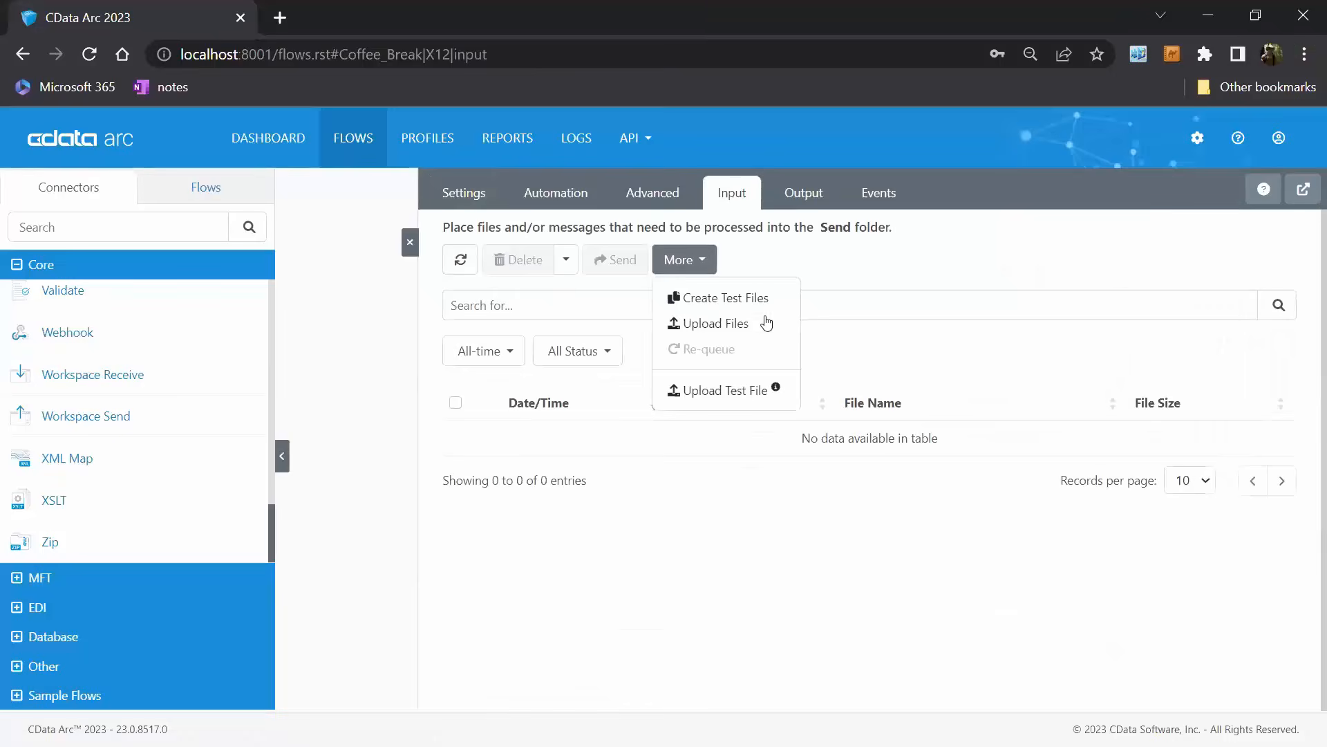
{"action": "left_click", "coordinate": [691, 323]}
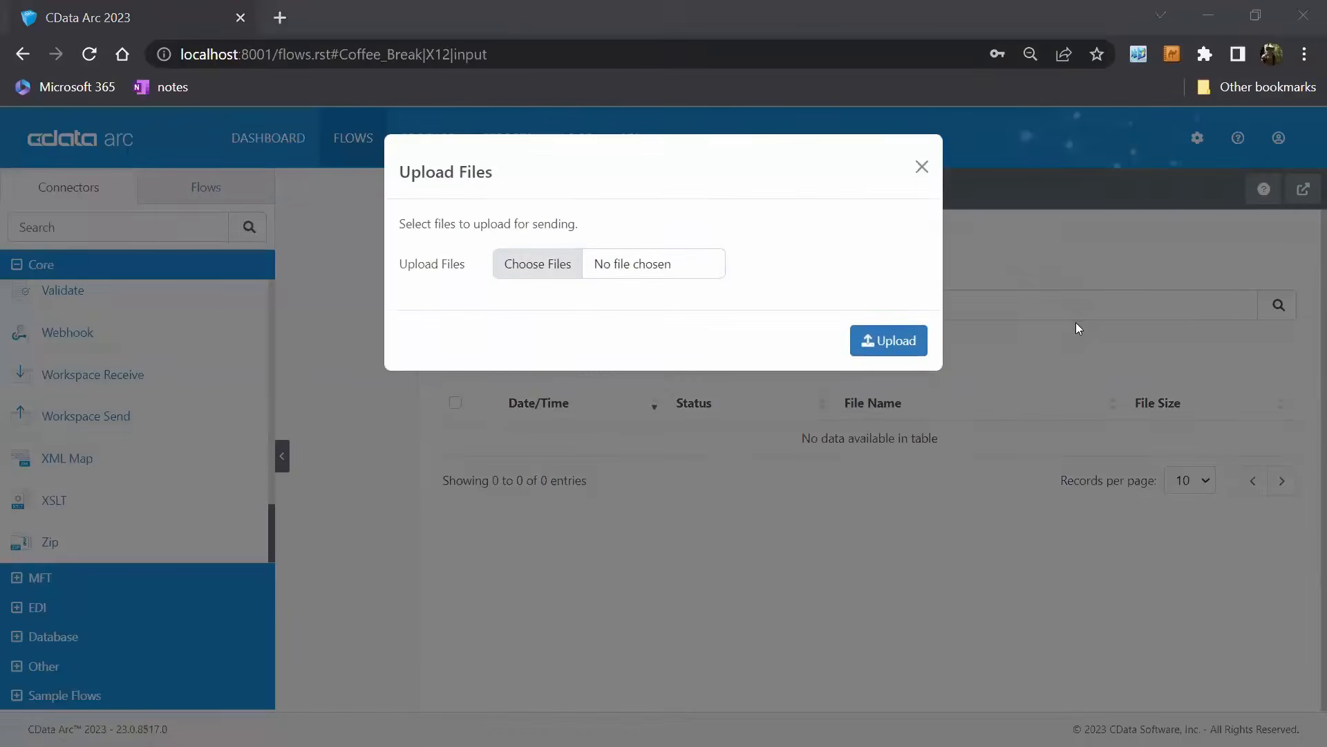
{"action": "left_click", "coordinate": [321, 154]}
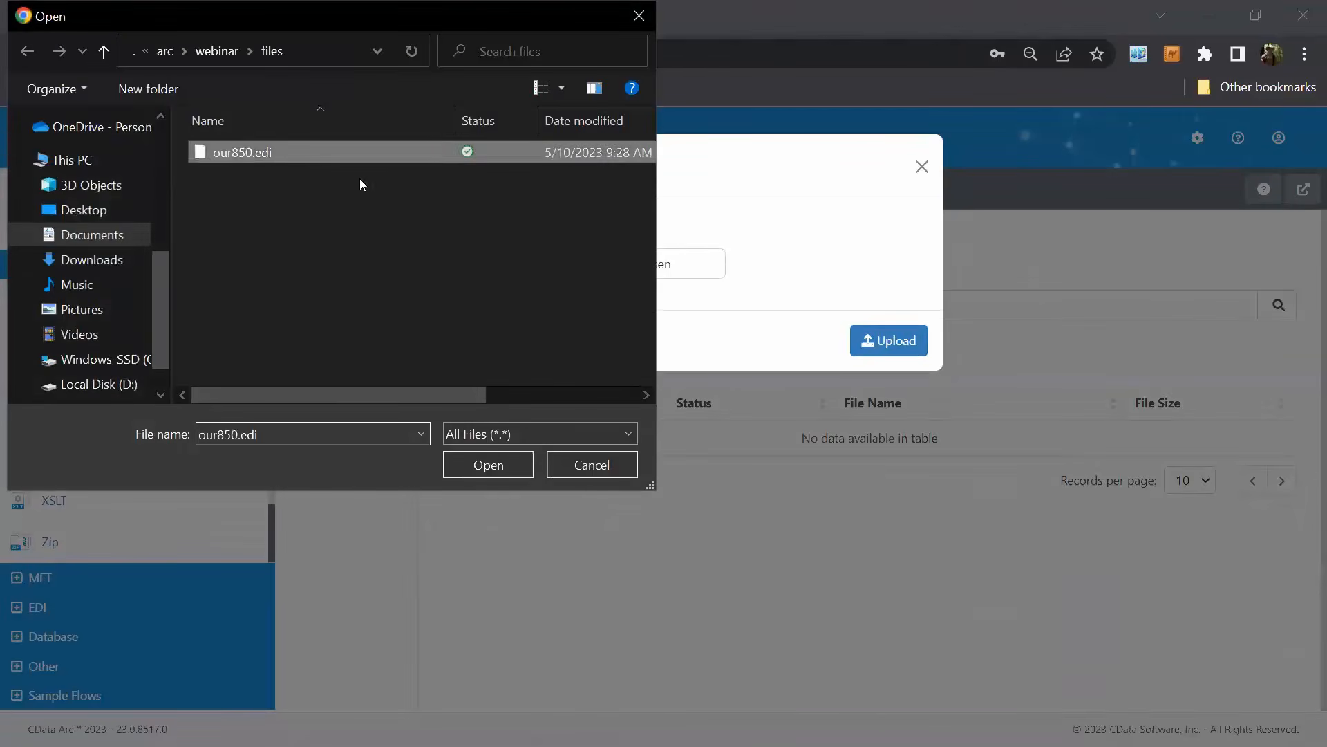
{"action": "left_click", "coordinate": [510, 470]}
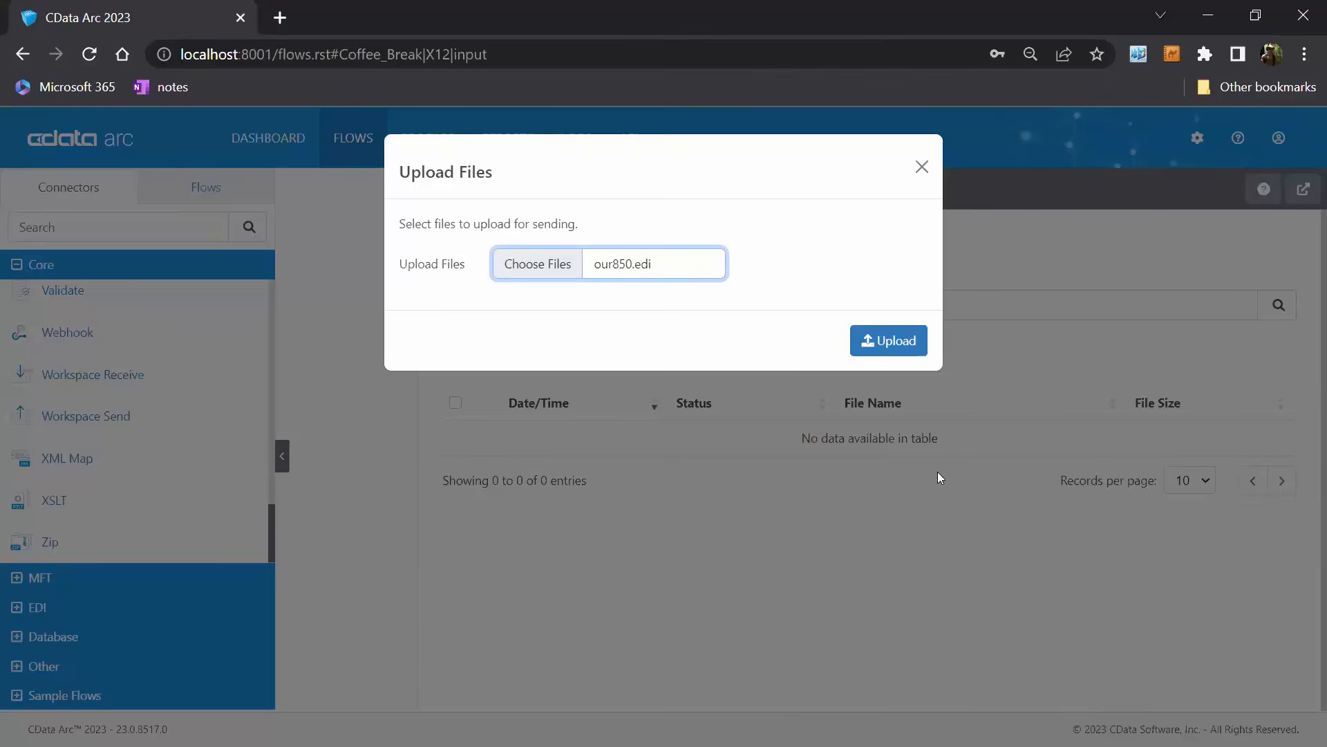
{"action": "left_click", "coordinate": [894, 342]}
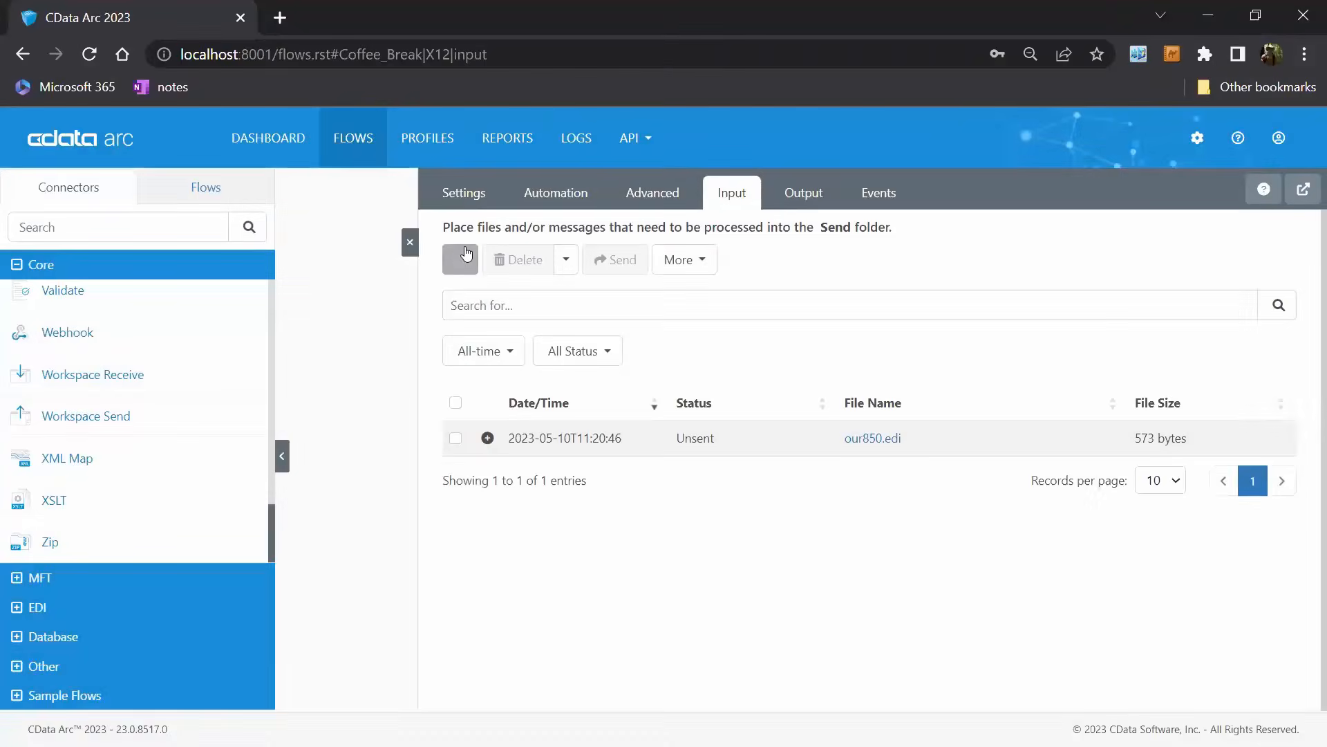
{"action": "left_click", "coordinate": [462, 259]}
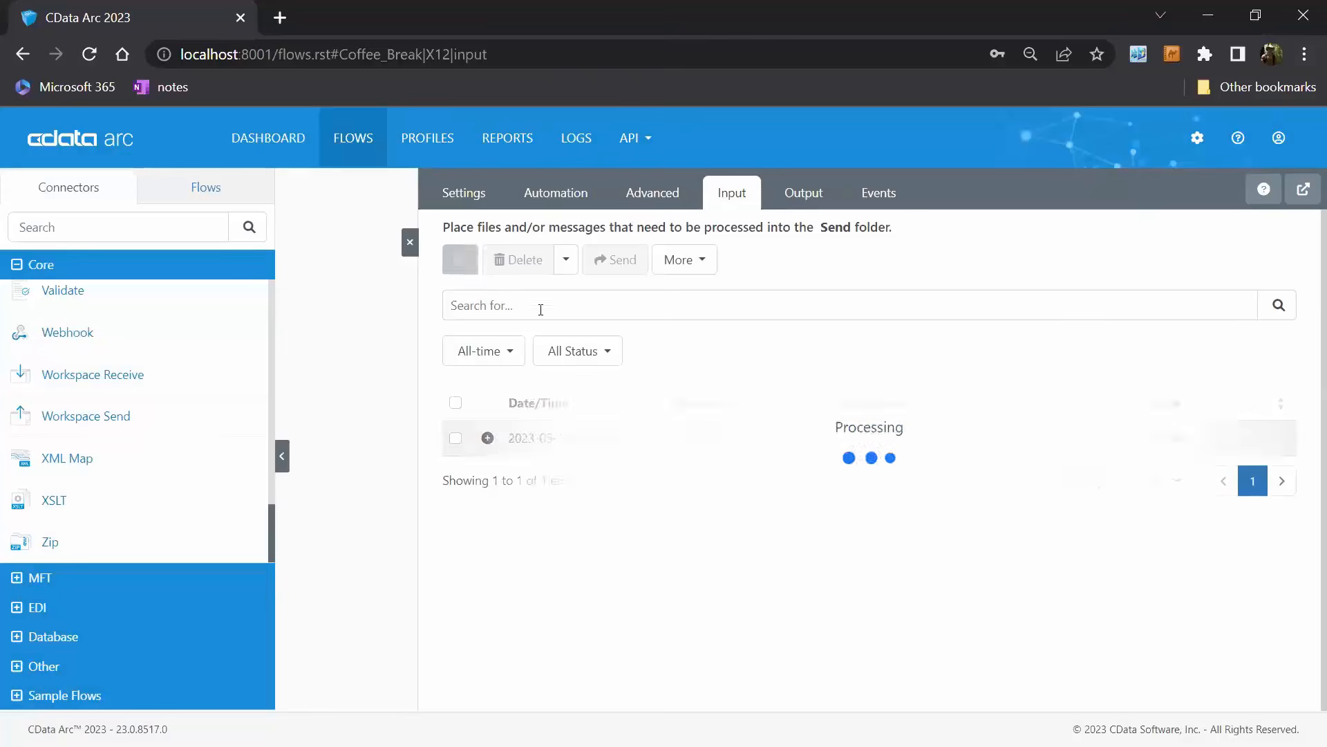
{"action": "left_click", "coordinate": [410, 245]}
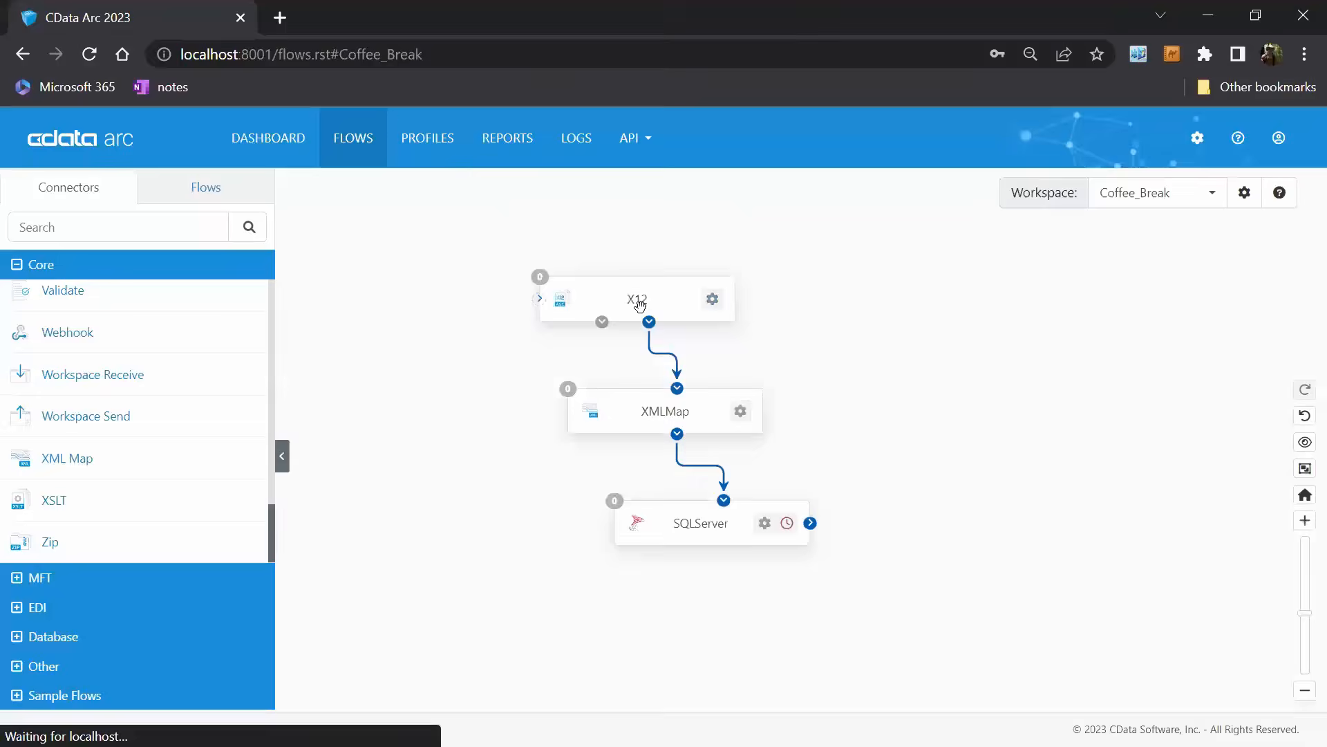
Check the processing status of the received file in the input lists of the XMLMap and SQLServer connectors.
{"action": "left_click", "coordinate": [702, 417]}
{"action": "left_click", "coordinate": [733, 192]}
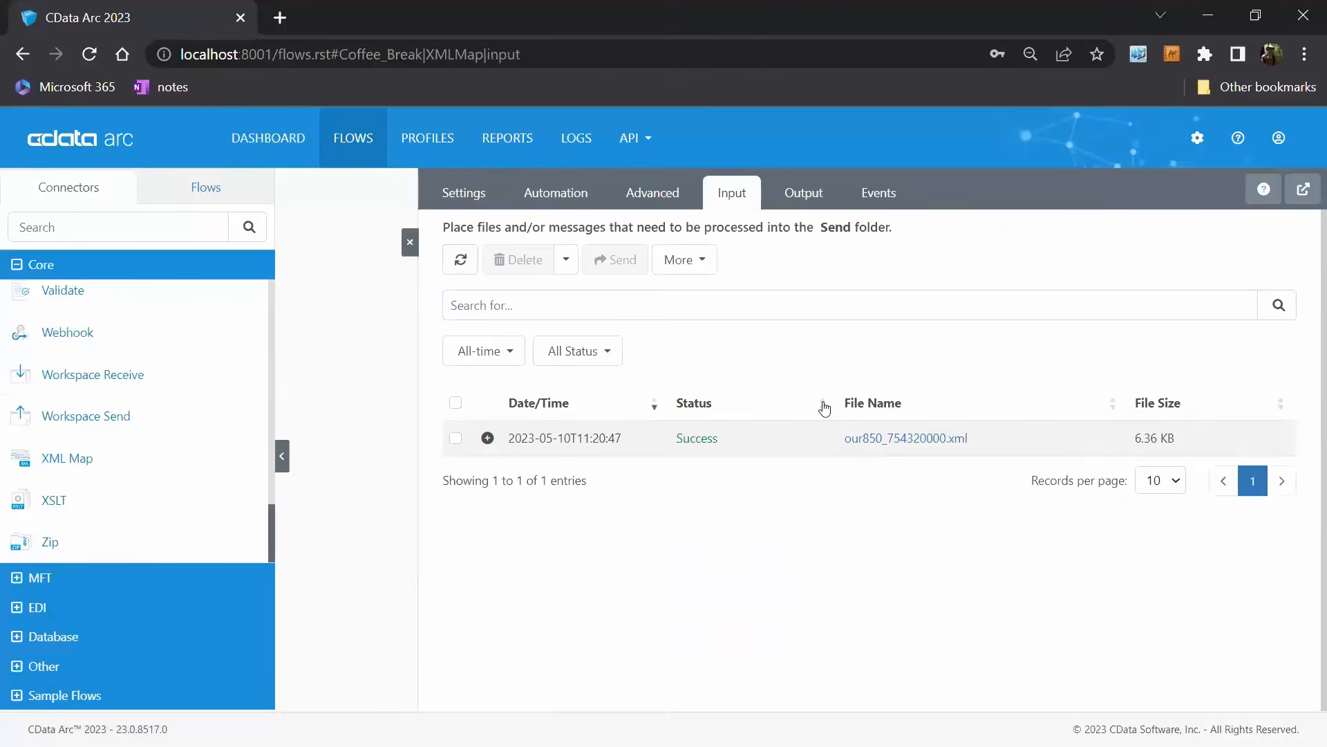
{"action": "left_click", "coordinate": [410, 243]}
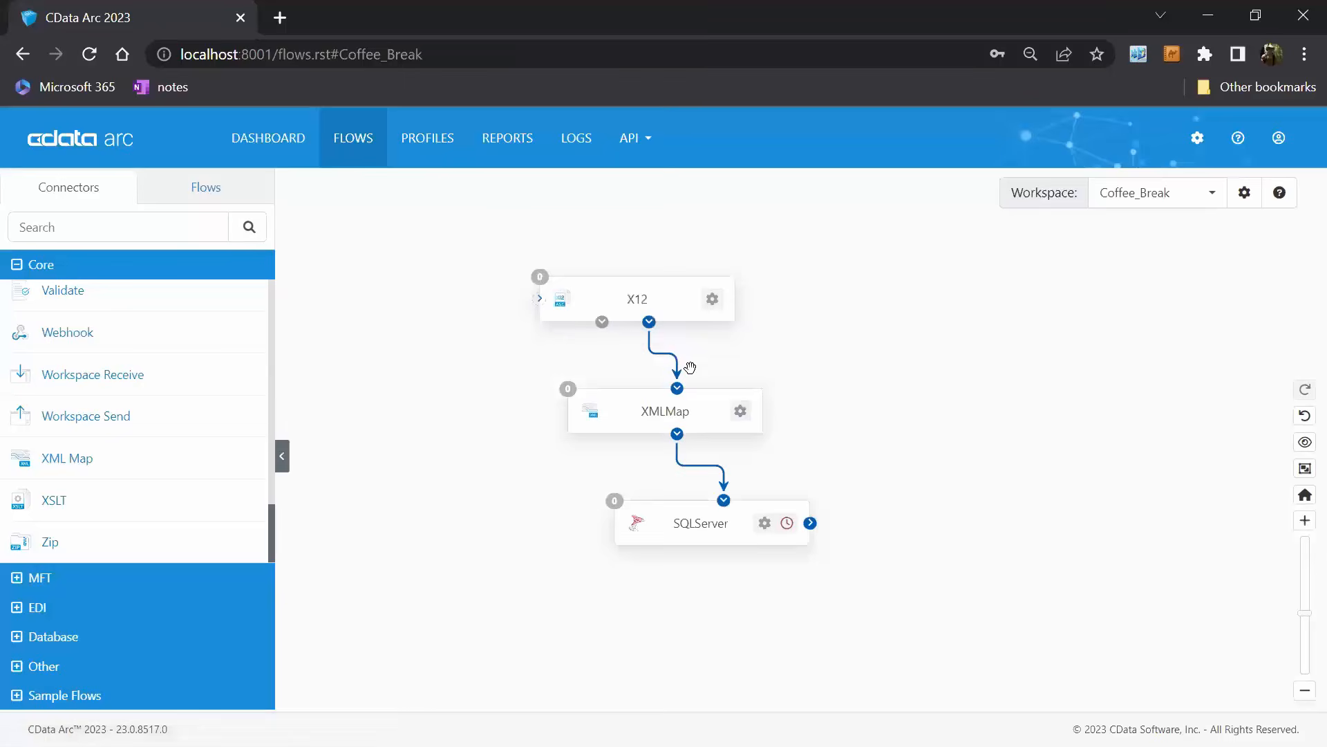
{"action": "left_click", "coordinate": [740, 533]}
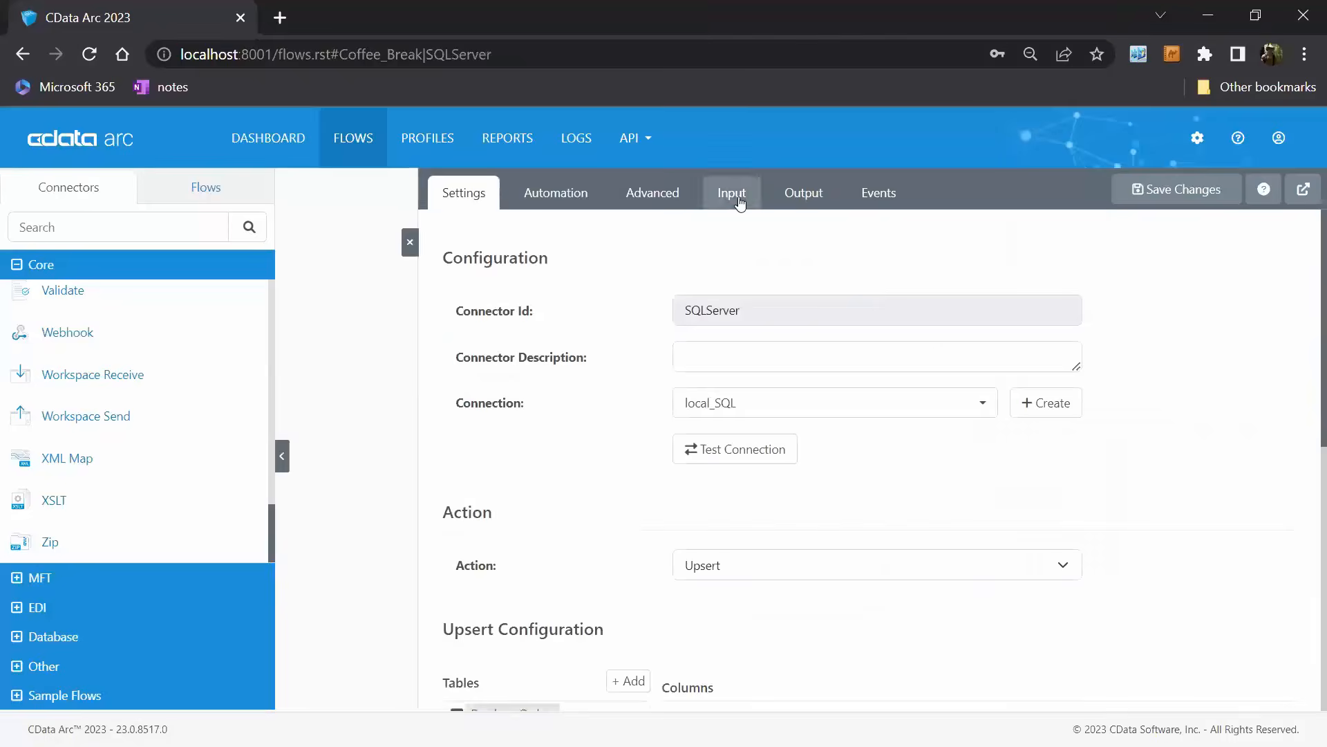
{"action": "left_click", "coordinate": [733, 193]}
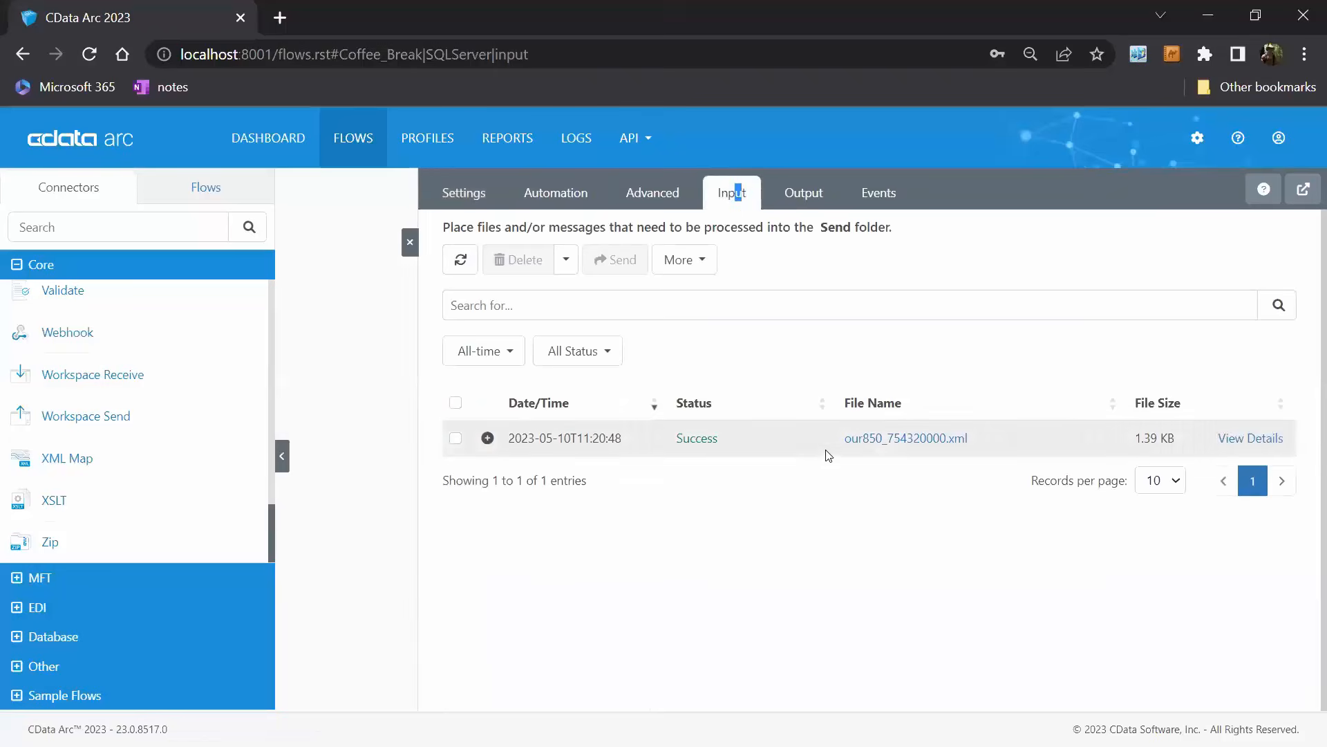
Switch to SQL Server Management Studio and rerun the select queries on dbo.PurchaseOrders and dbo.LineItems to check for the uploaded order.
{"action": "key", "text": "alt+Tab"}
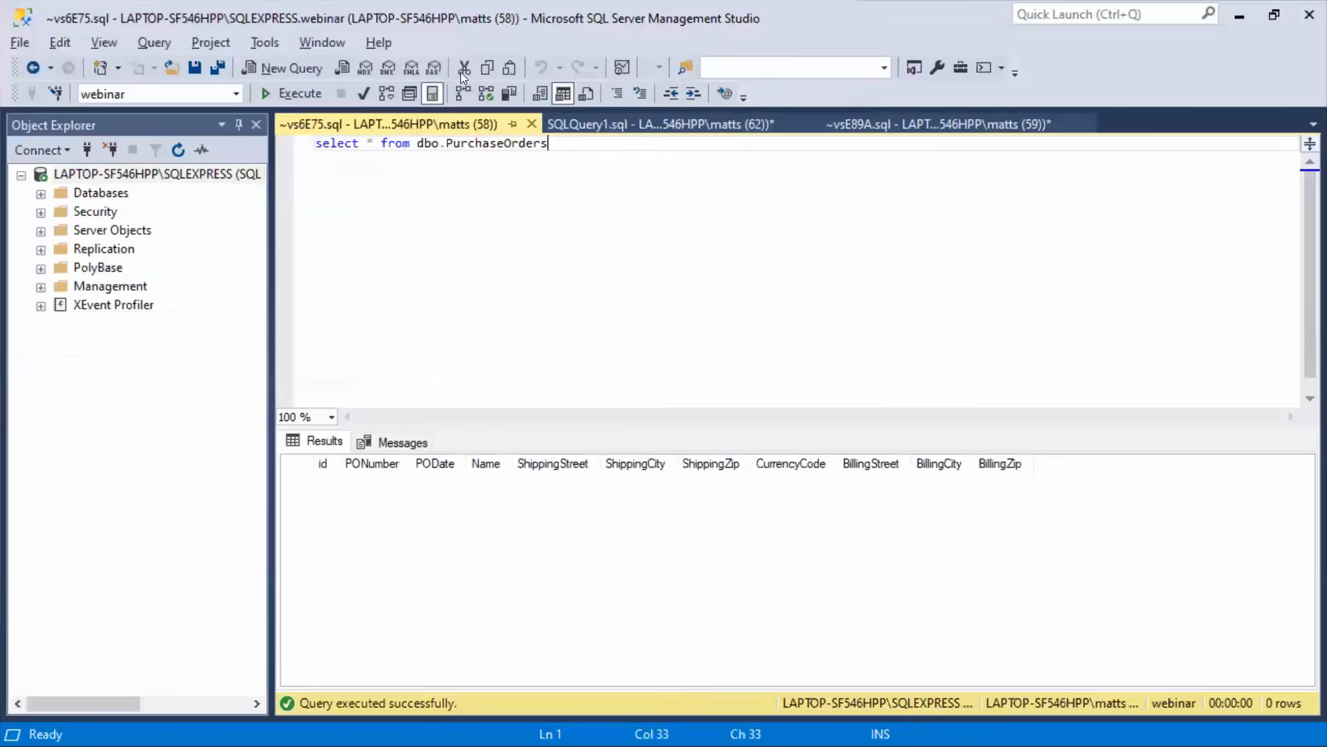
{"action": "left_click", "coordinate": [303, 90]}
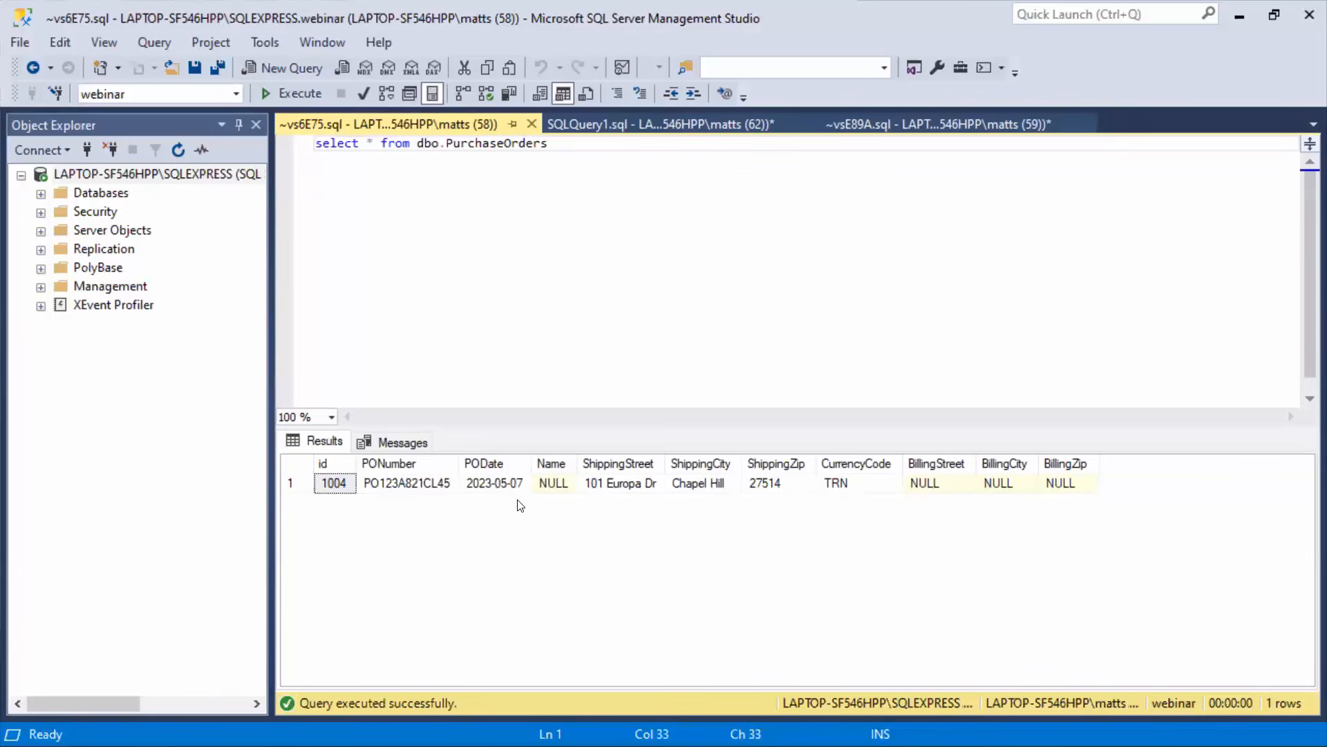
{"action": "left_click", "coordinate": [682, 126]}
{"action": "left_click", "coordinate": [306, 94]}
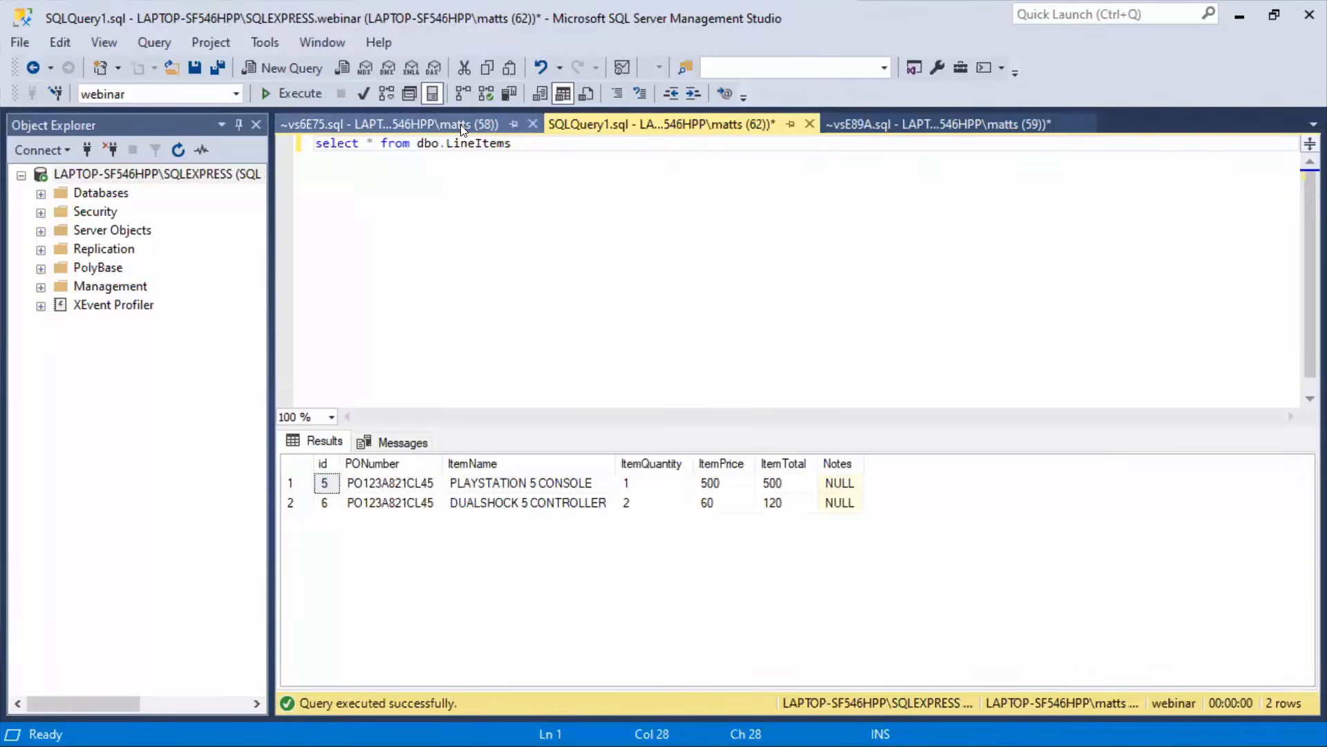
Compare the dbo.PurchaseOrders query results with the source segments of our850.edi in Visual Studio Code.
{"action": "key", "text": "ctrl+Tab"}
{"action": "key", "text": "alt"}
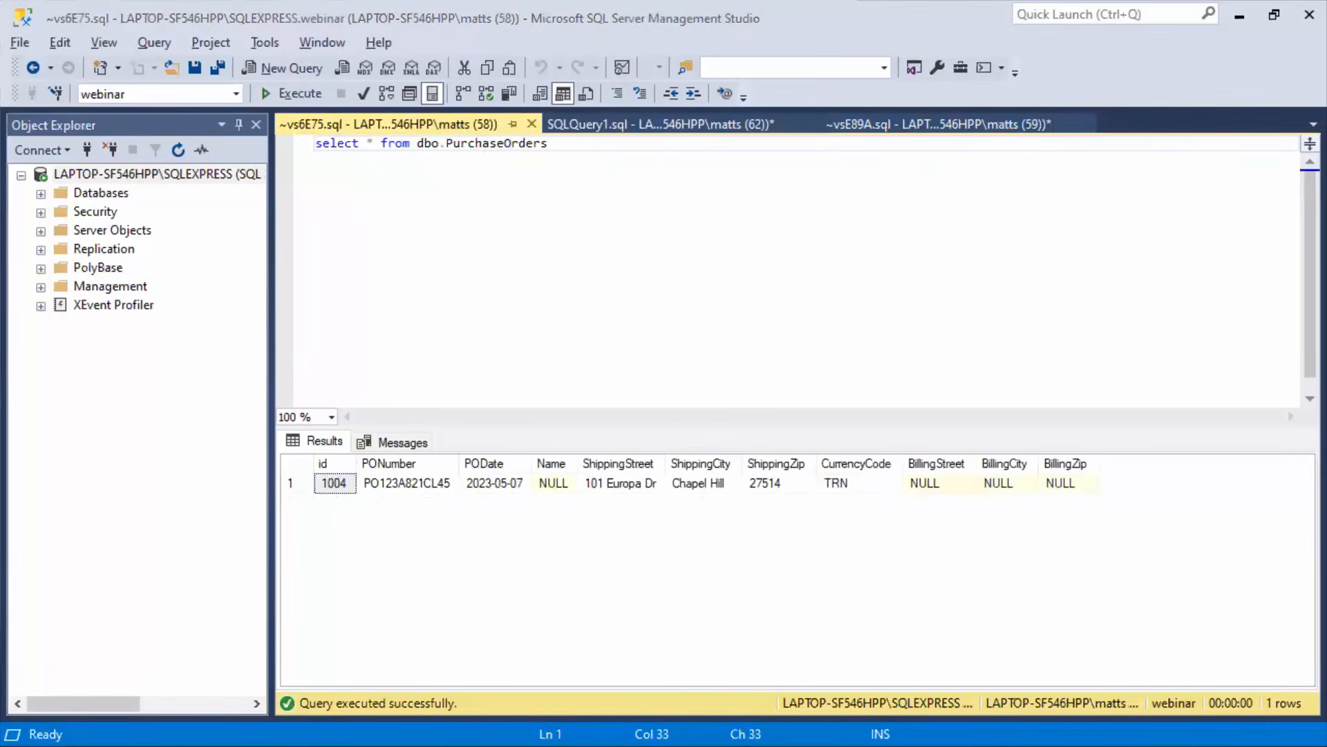
{"action": "key", "text": "alt+Tab"}
{"action": "left_click", "coordinate": [932, 225]}
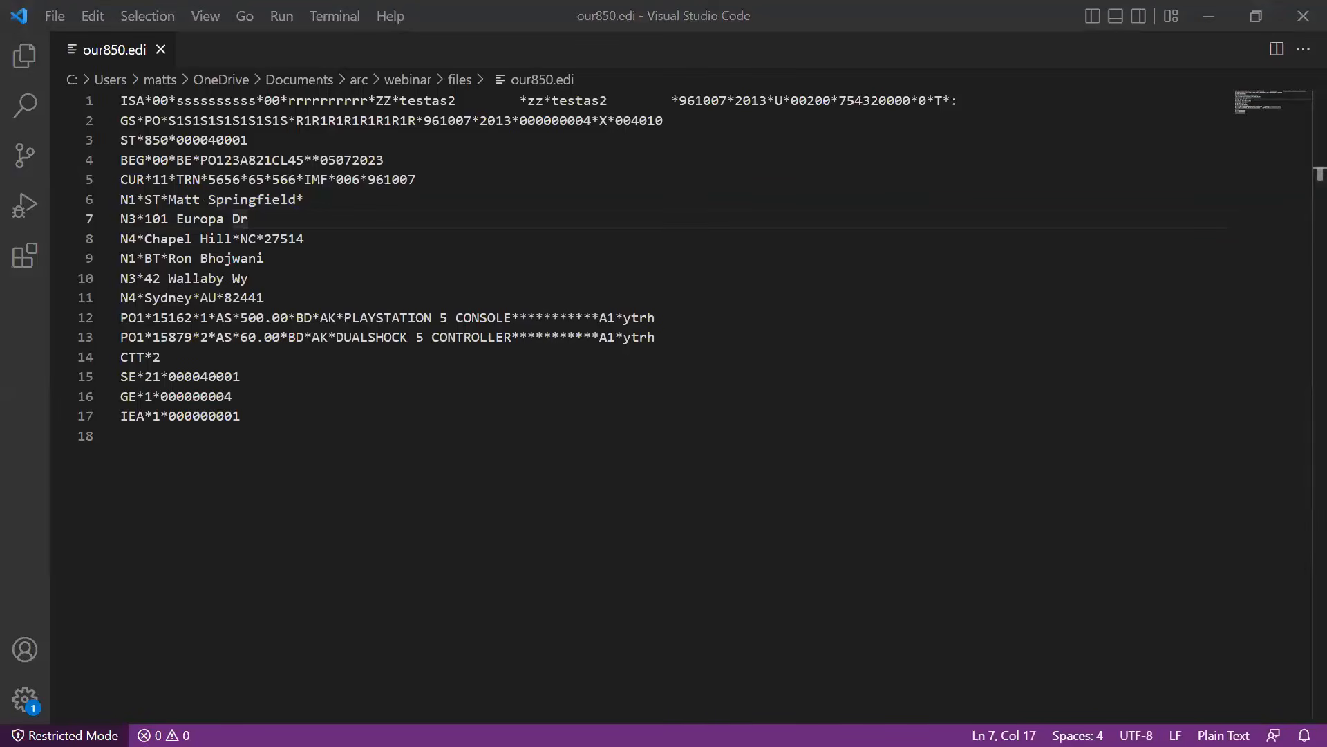
{"action": "key", "text": "alt+Tab"}
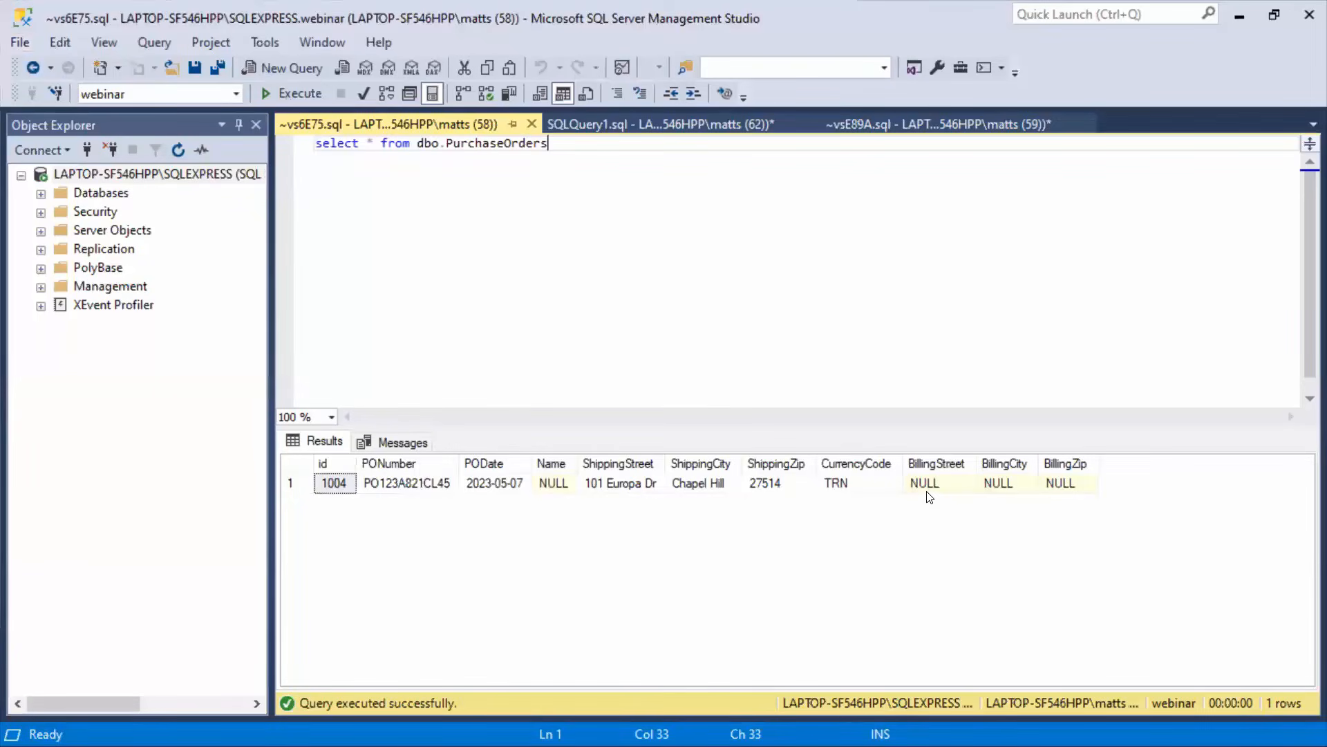
Return to CData Arc, reopen the XMLMap connector and review the PurchaseOrders destination mappings, including the billing and shipping fields.
{"action": "key", "text": "alt+Tab"}
{"action": "key", "text": "alt+Tab"}
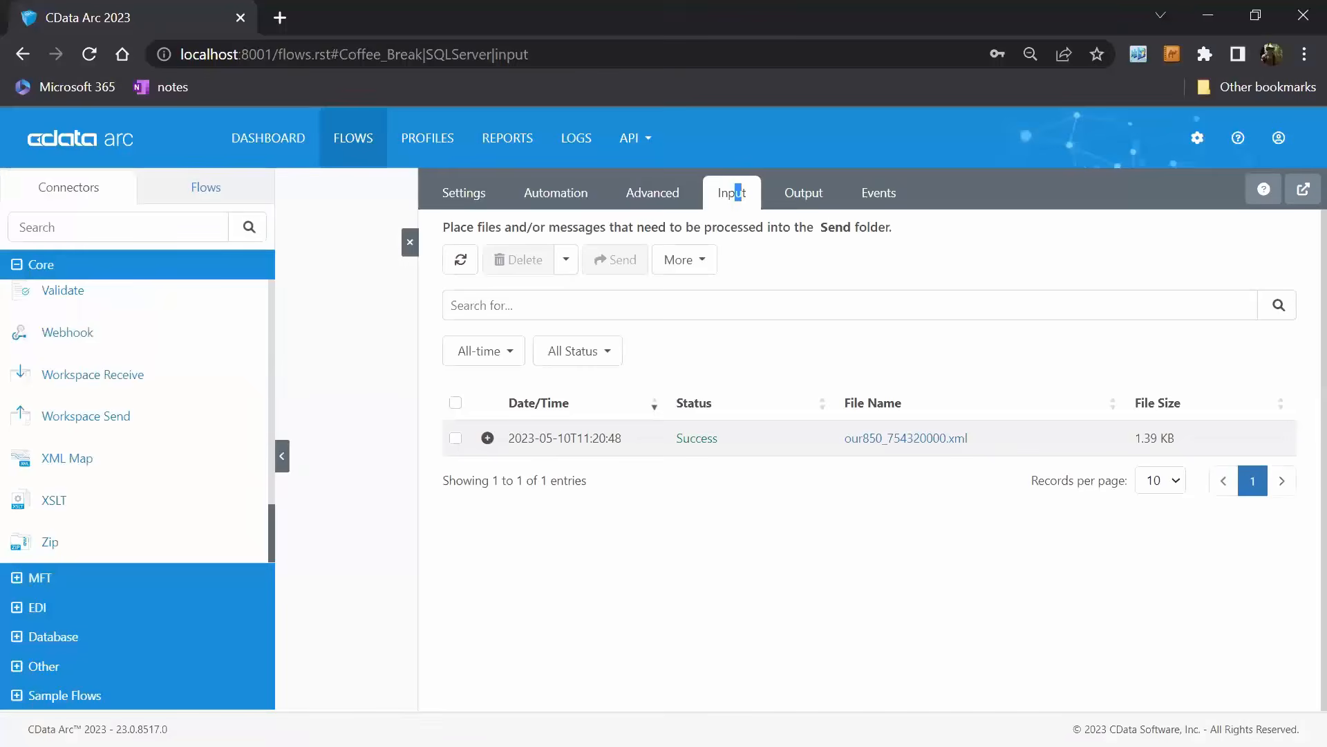
{"action": "left_click", "coordinate": [408, 244]}
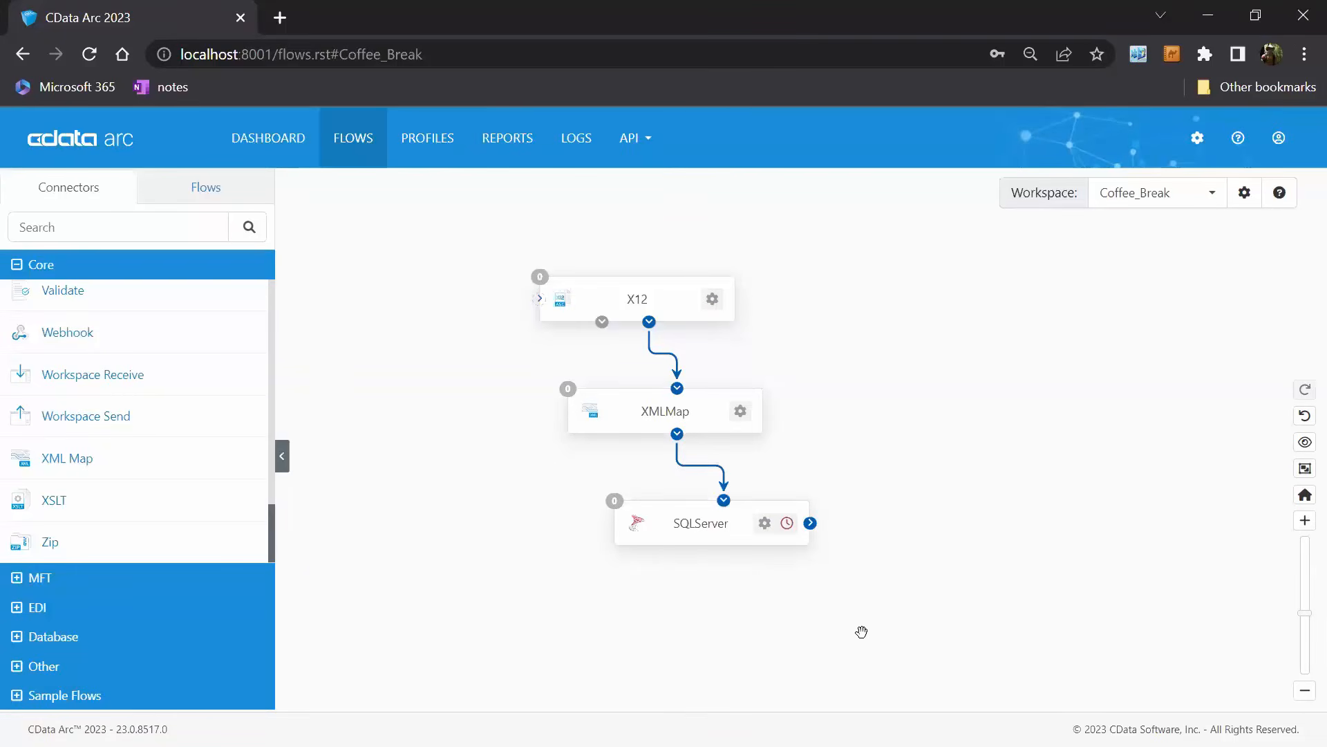
{"action": "left_click", "coordinate": [711, 402]}
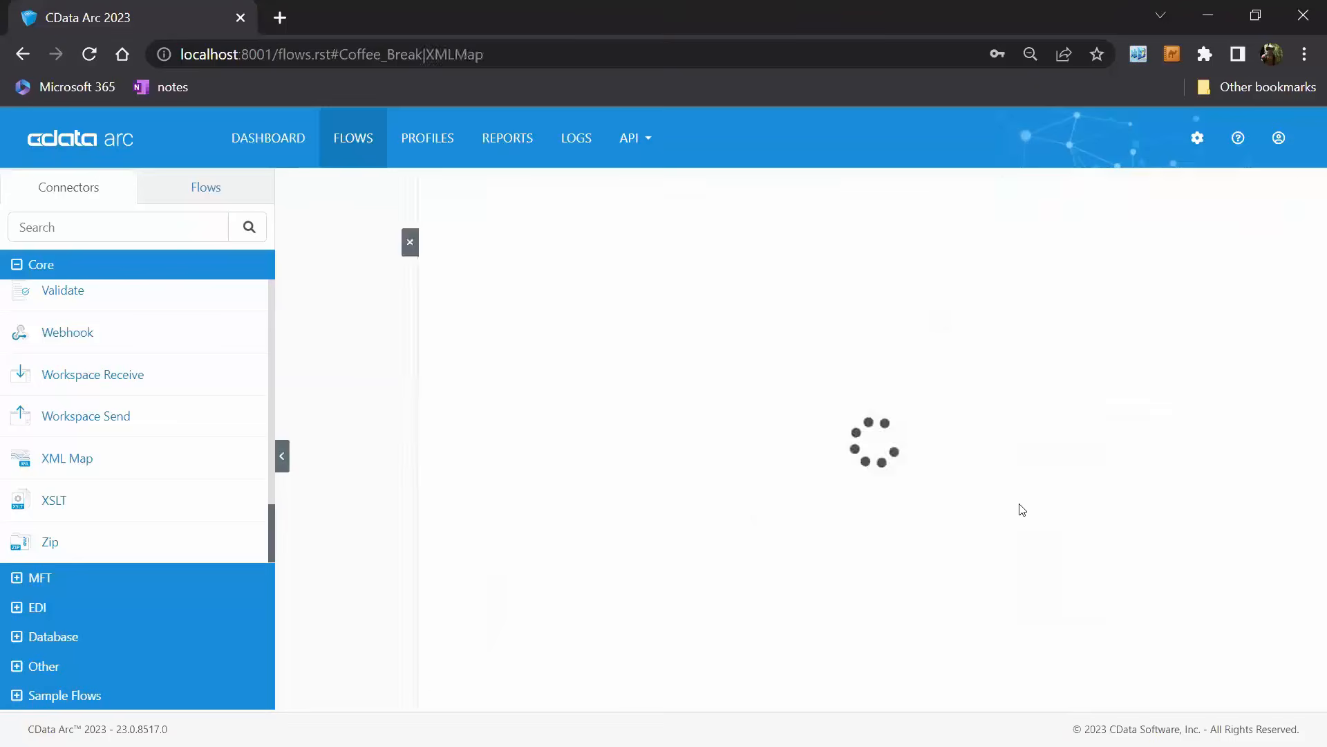
{"action": "scroll", "coordinate": [1042, 494], "scroll_direction": "down", "scroll_amount": 3}
{"action": "scroll", "coordinate": [1042, 492], "scroll_direction": "down", "scroll_amount": 2}
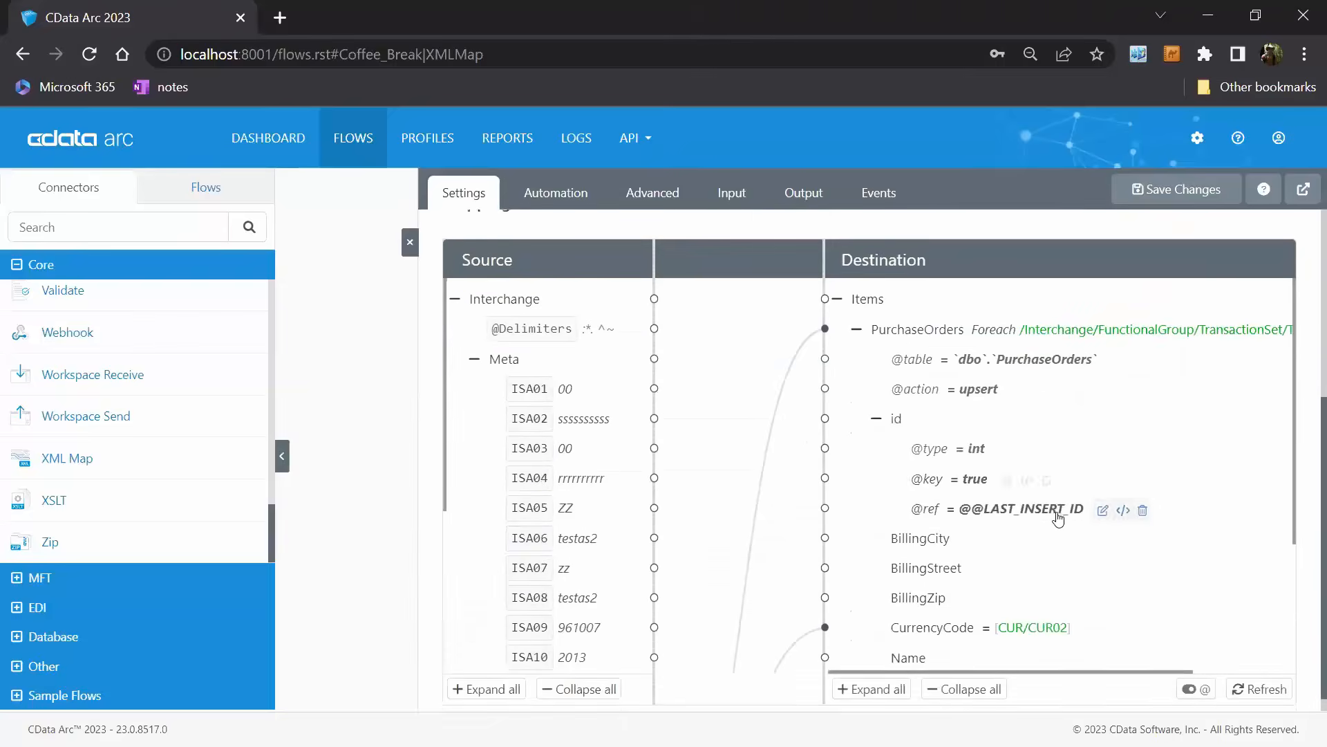
{"action": "scroll", "coordinate": [1044, 495], "scroll_direction": "up", "scroll_amount": 5}
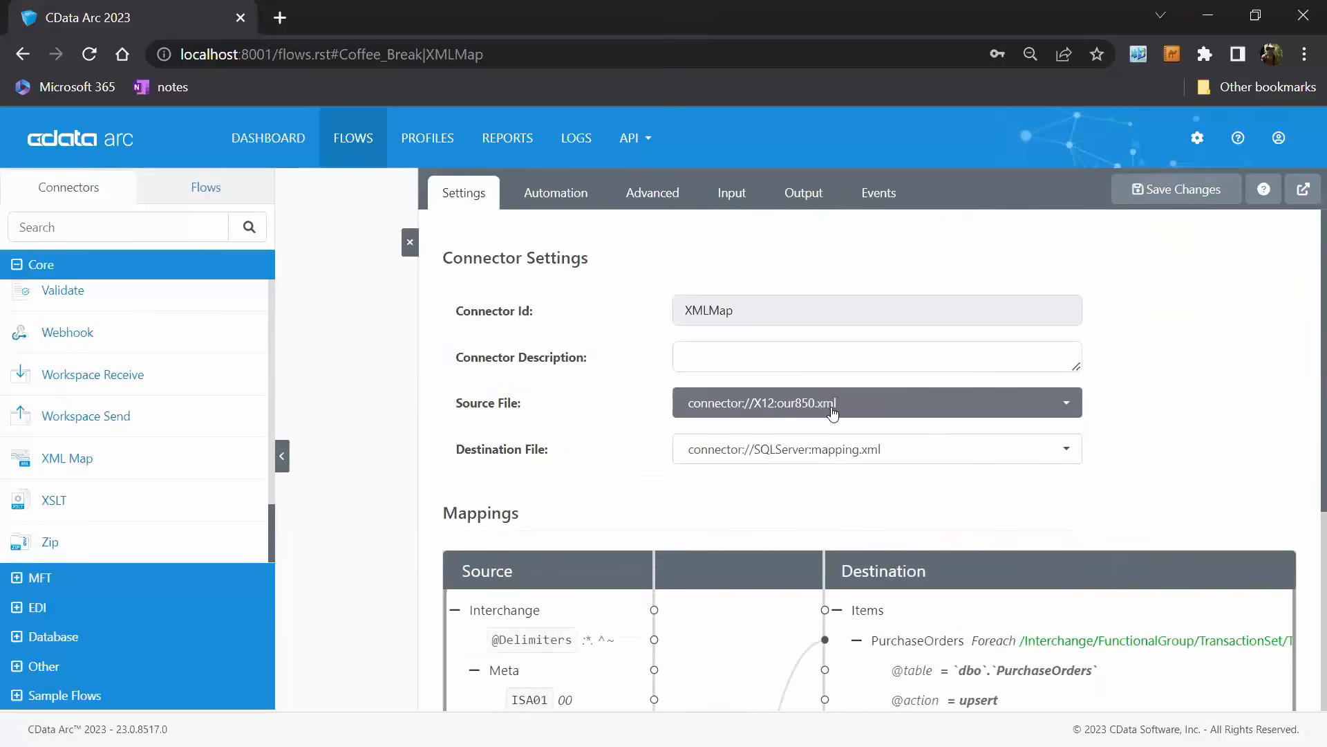
{"action": "scroll", "coordinate": [954, 490], "scroll_direction": "down", "scroll_amount": 5}
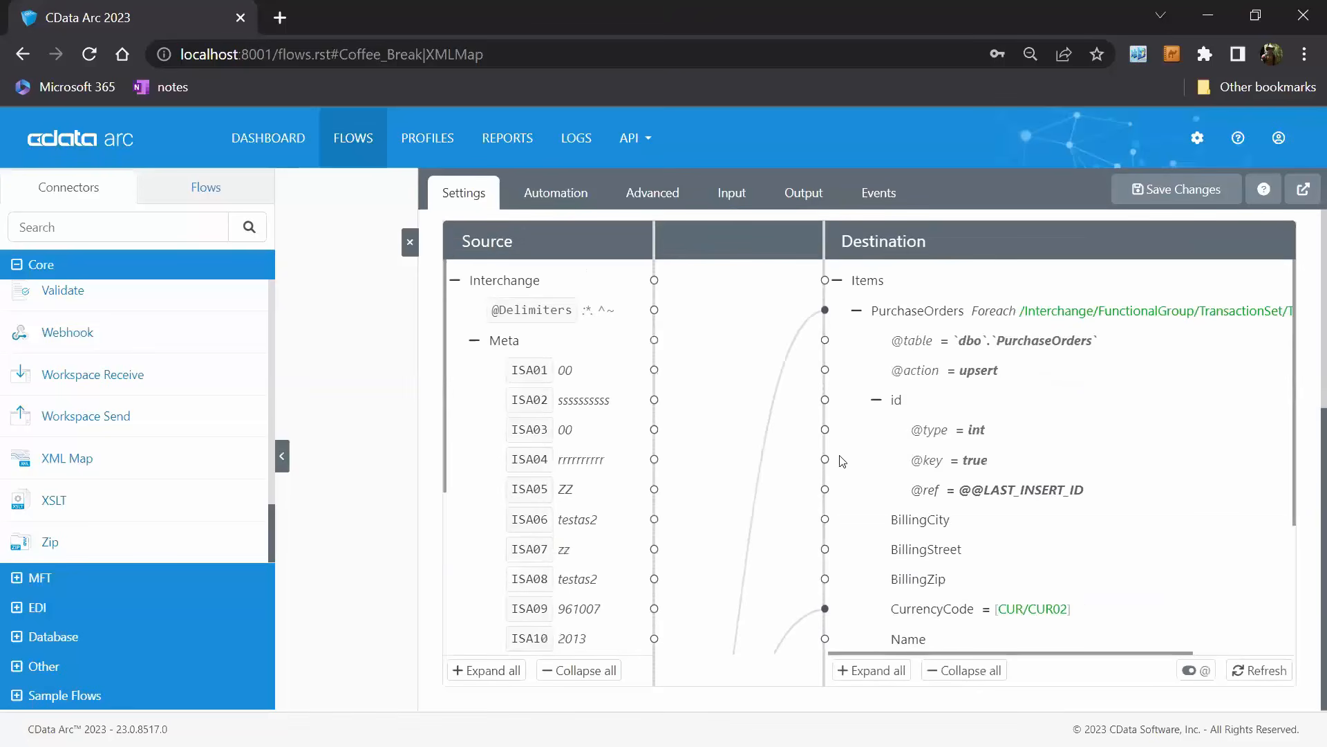
{"action": "scroll", "coordinate": [1142, 471], "scroll_direction": "down", "scroll_amount": 3}
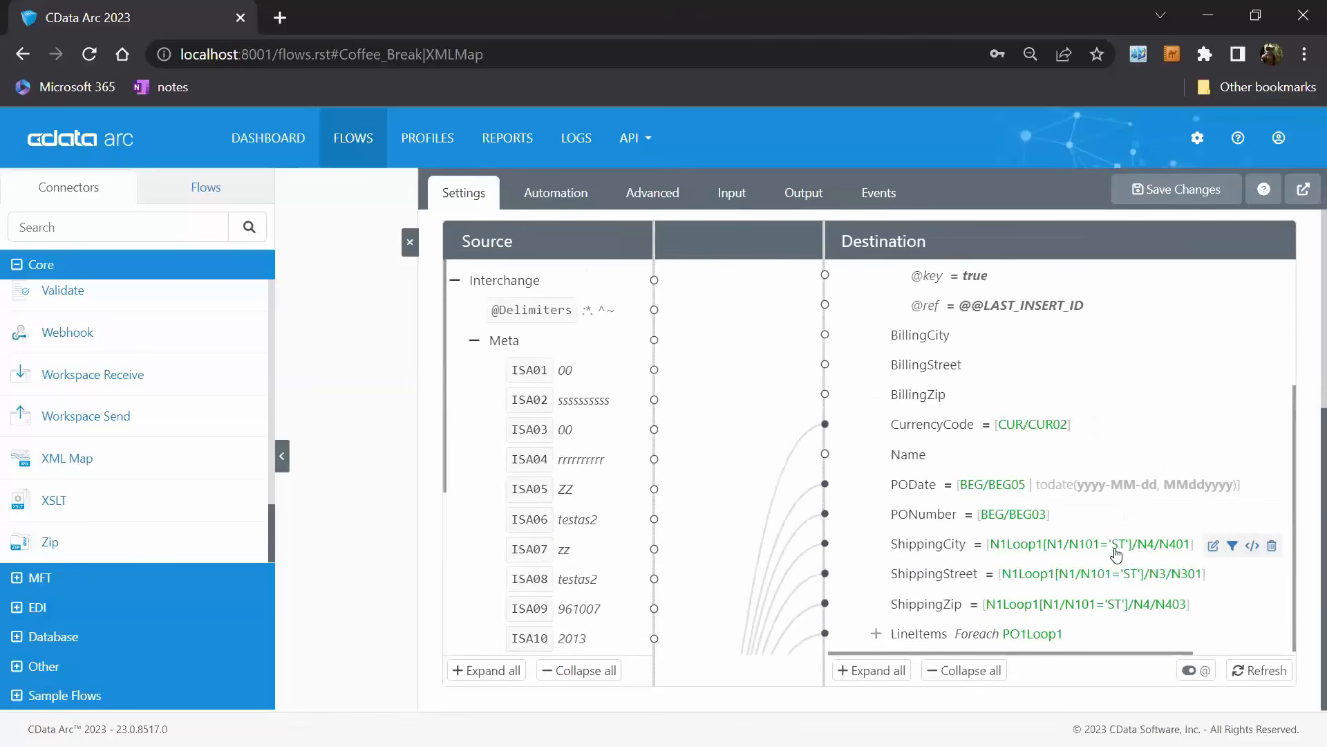